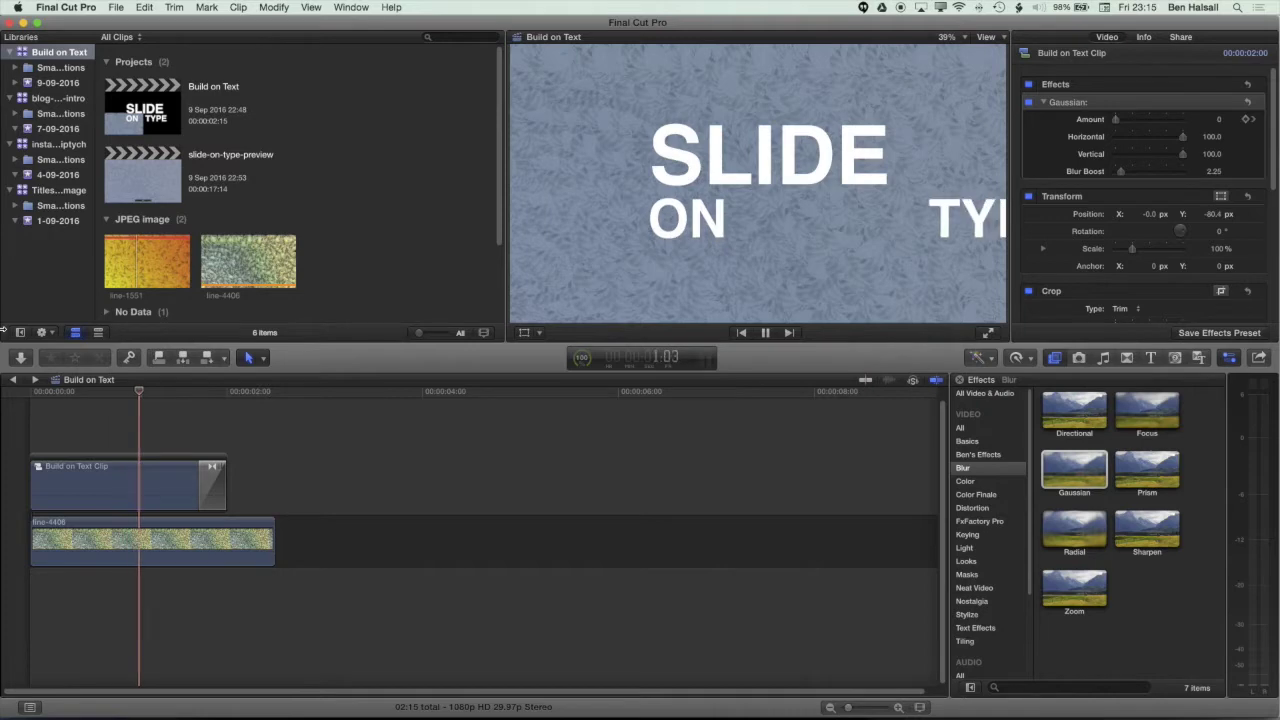
# Stop playback at the project's start and delete the Build on Text Clip storyline above the background image
pyautogui.press('space')
pyautogui.press('Home')
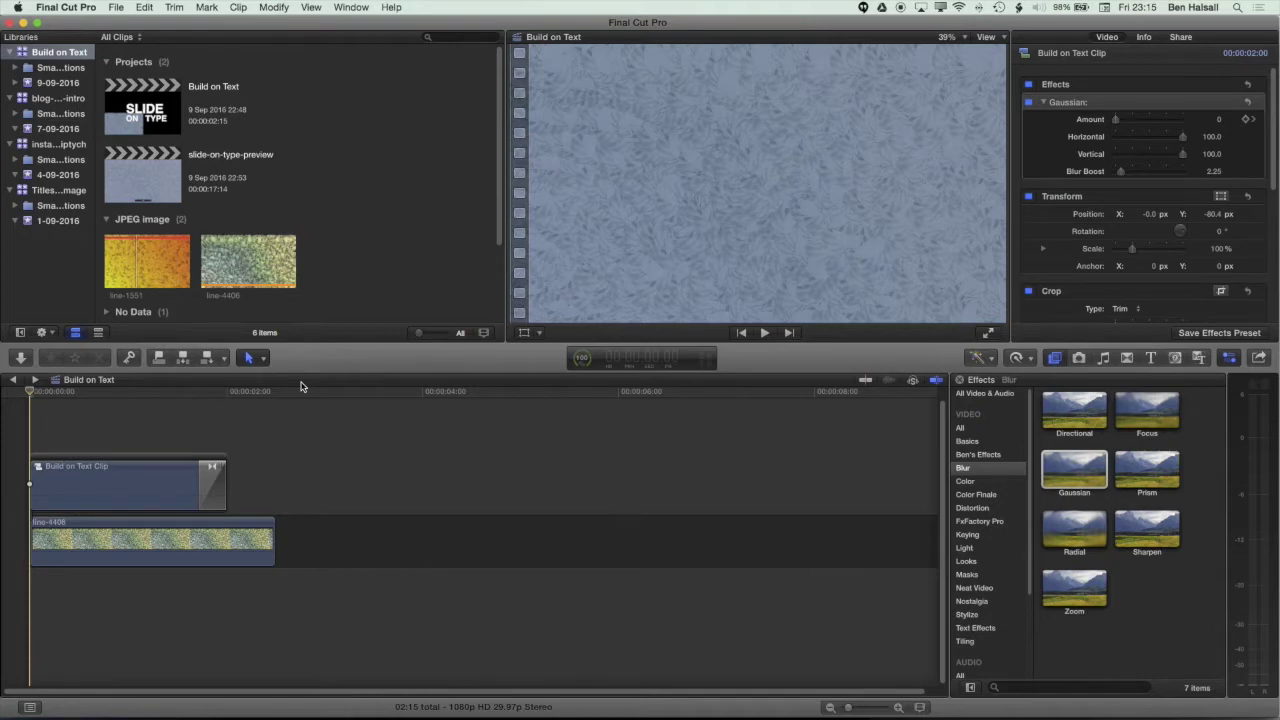
pyautogui.click(136, 462)
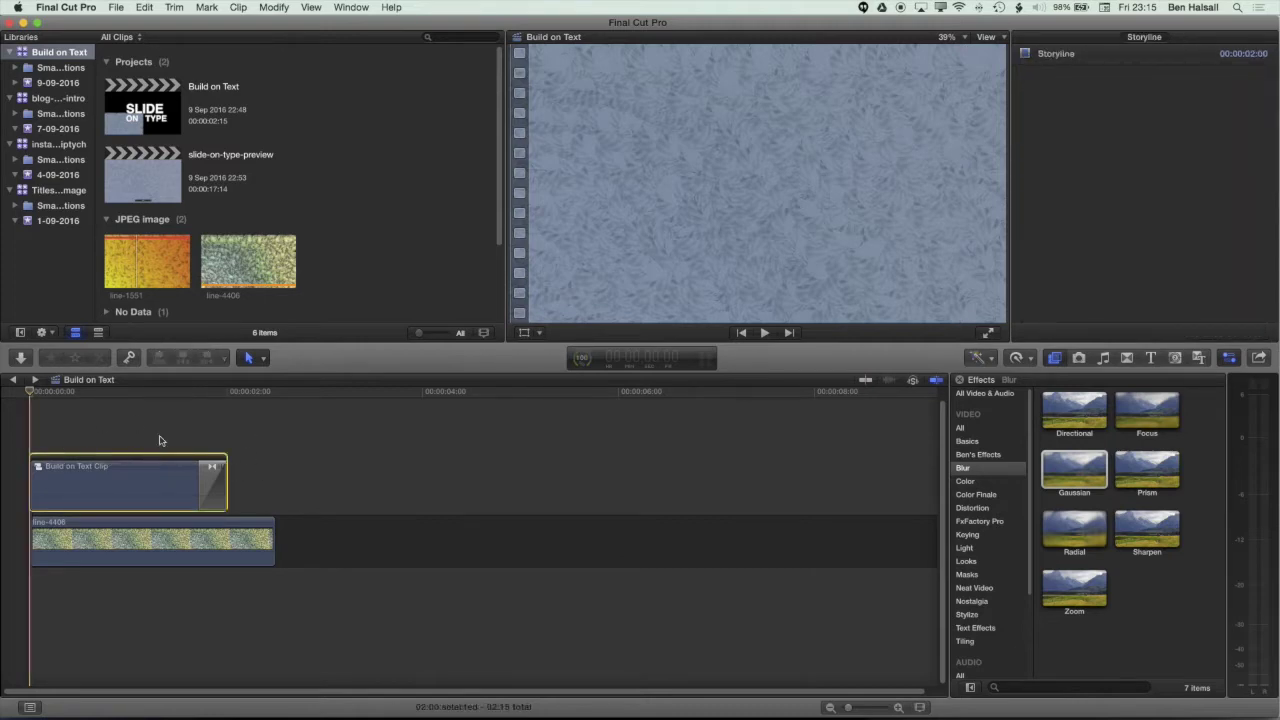
pyautogui.press('Delete')
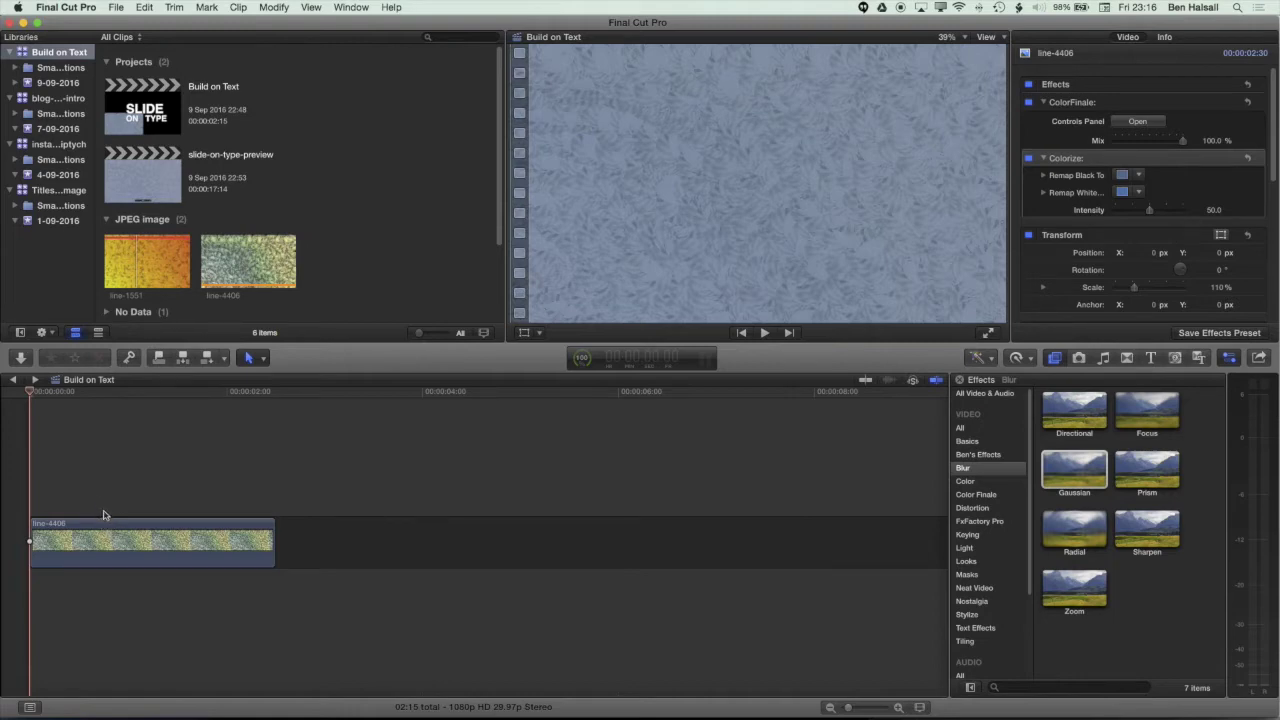
# Find the Basic Title by searching for "basic" and place it above the line-4406 clip at the start of the timeline
pyautogui.click(1151, 361)
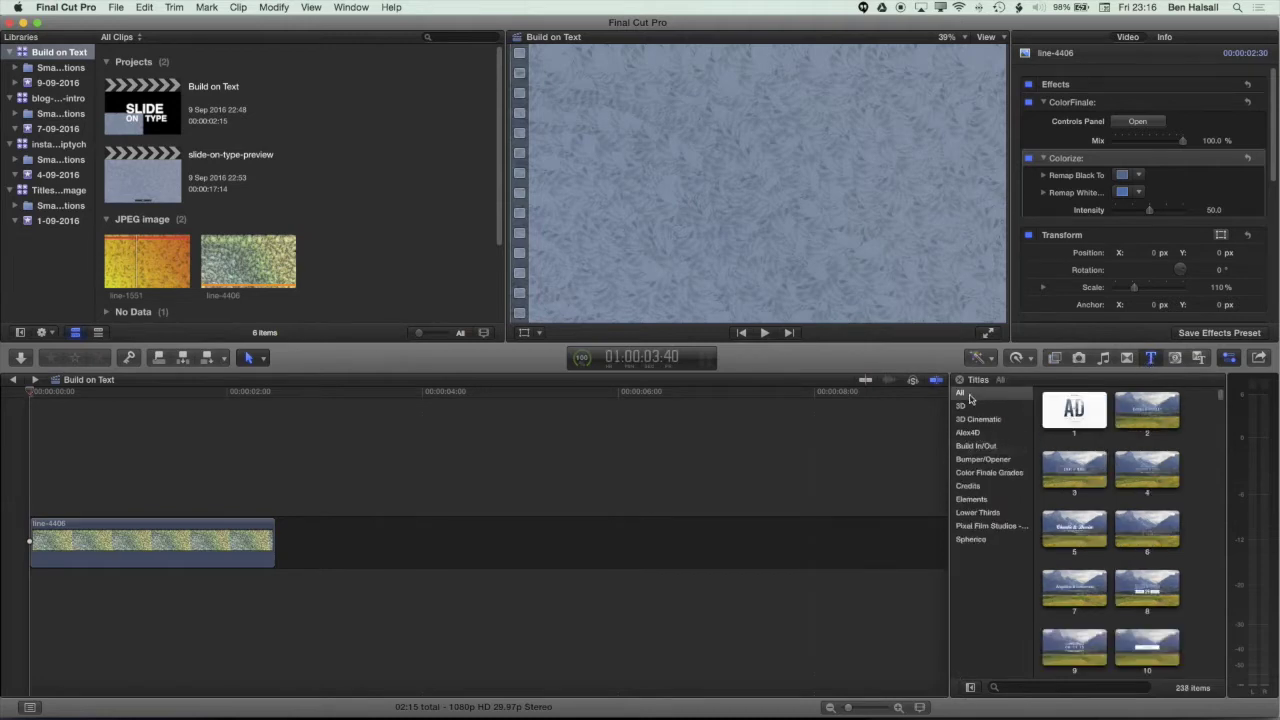
pyautogui.click(1035, 686)
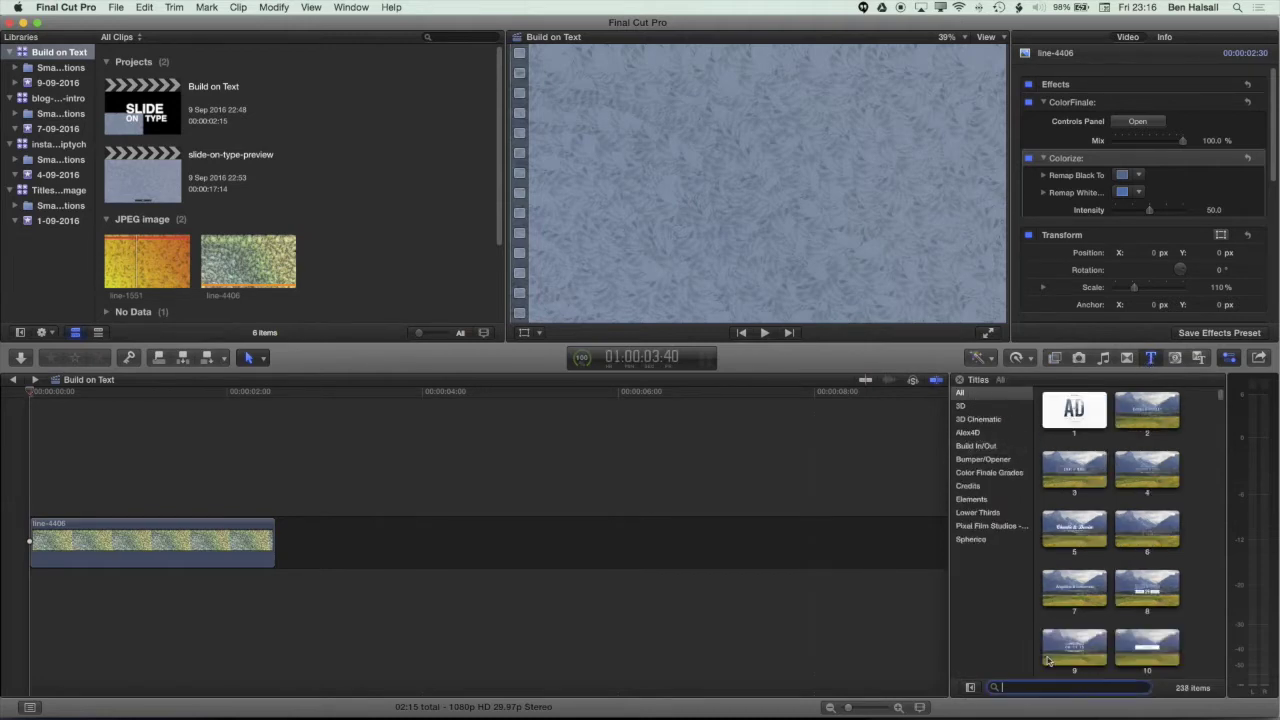
pyautogui.write('basic')
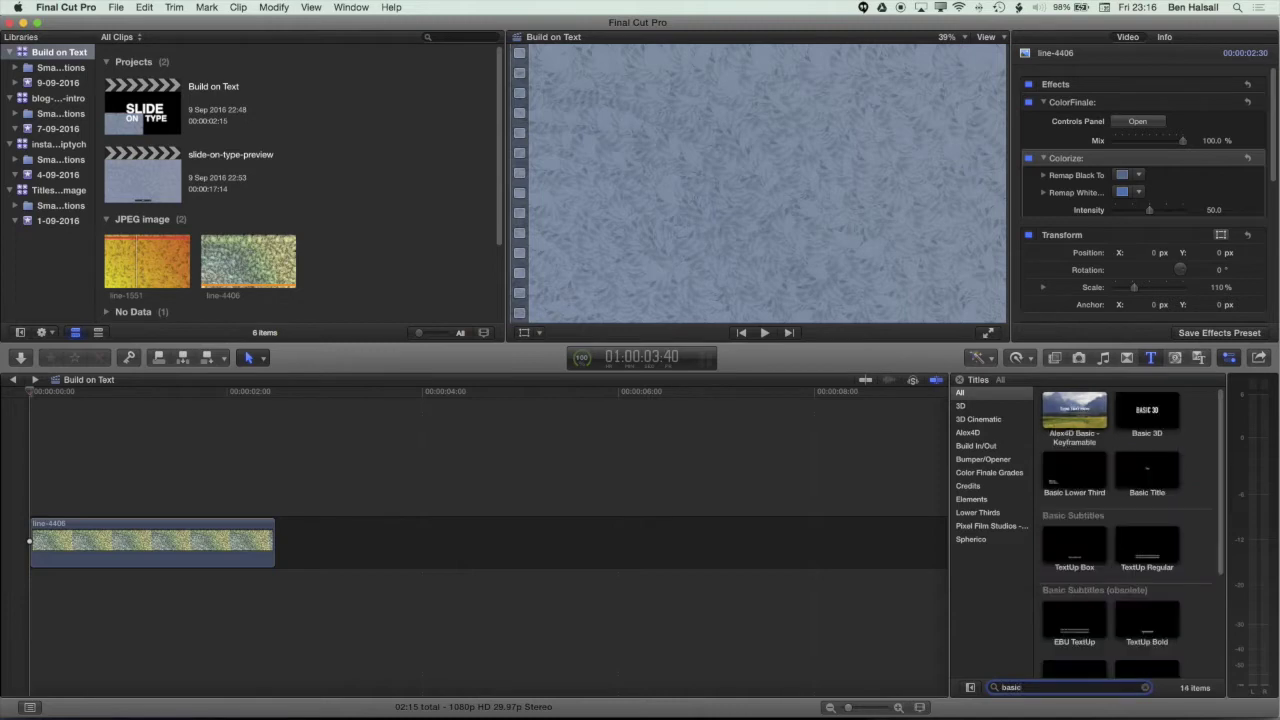
pyautogui.moveTo(1147, 470); pyautogui.dragTo(63, 504)
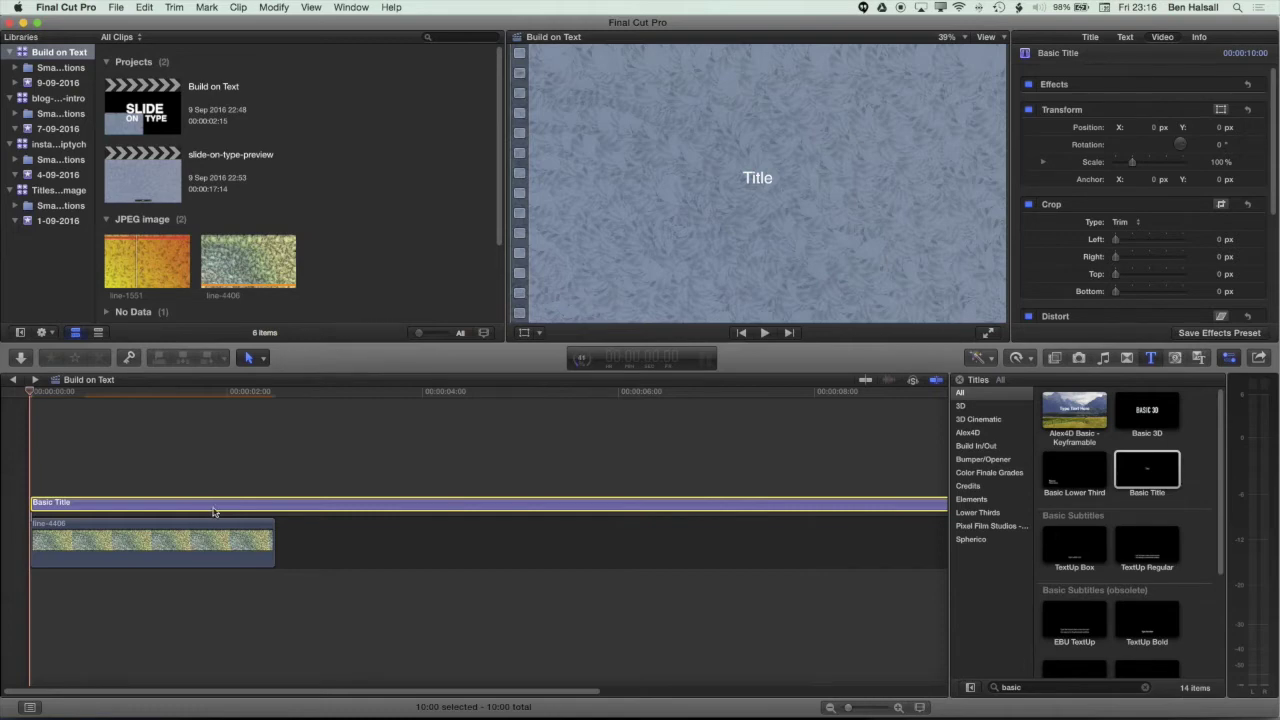
# Split the Basic Title shortly before the background clip's end and stack the remaining piece above it at the timeline's start
pyautogui.press('b')
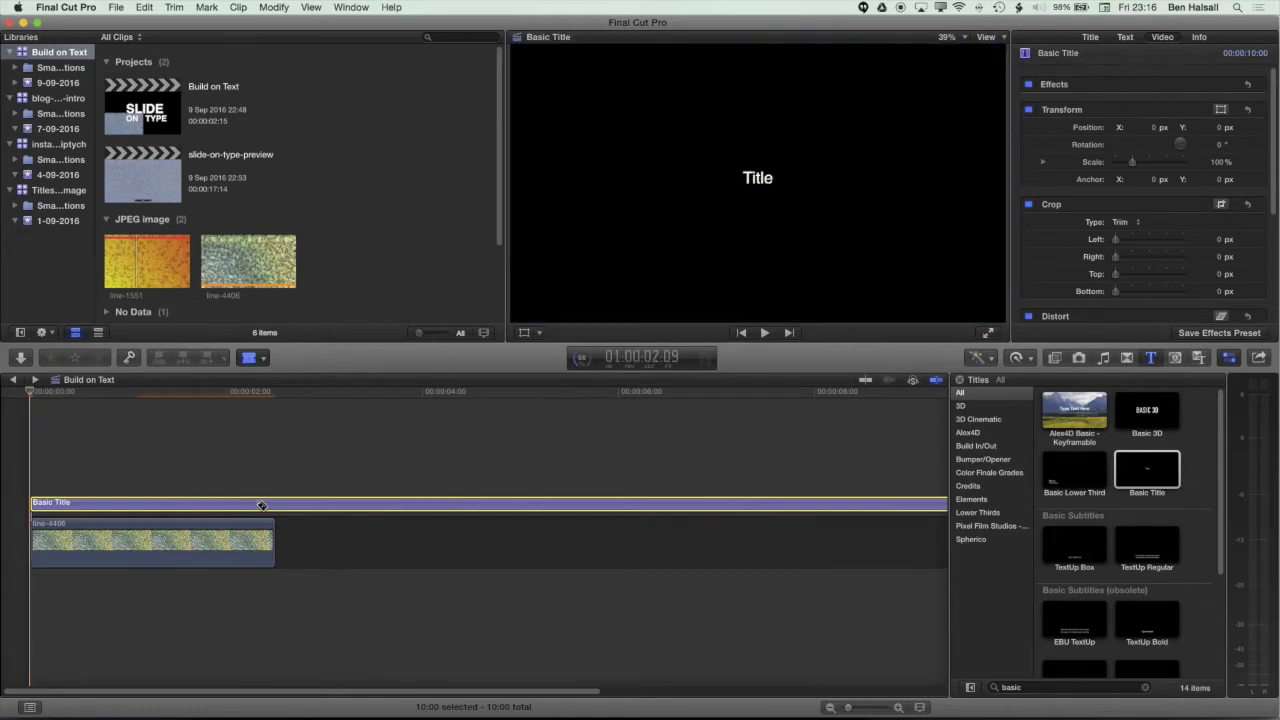
pyautogui.press('super+b')
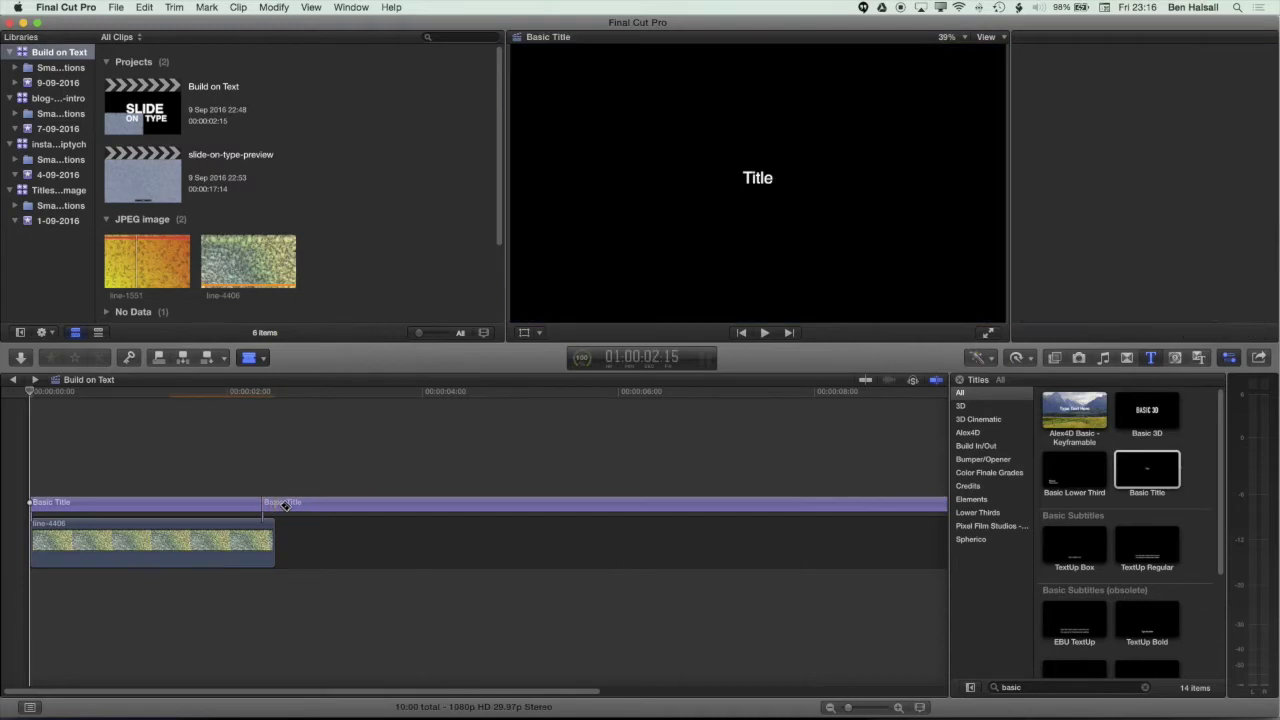
pyautogui.click(285, 505)
pyautogui.click(253, 357)
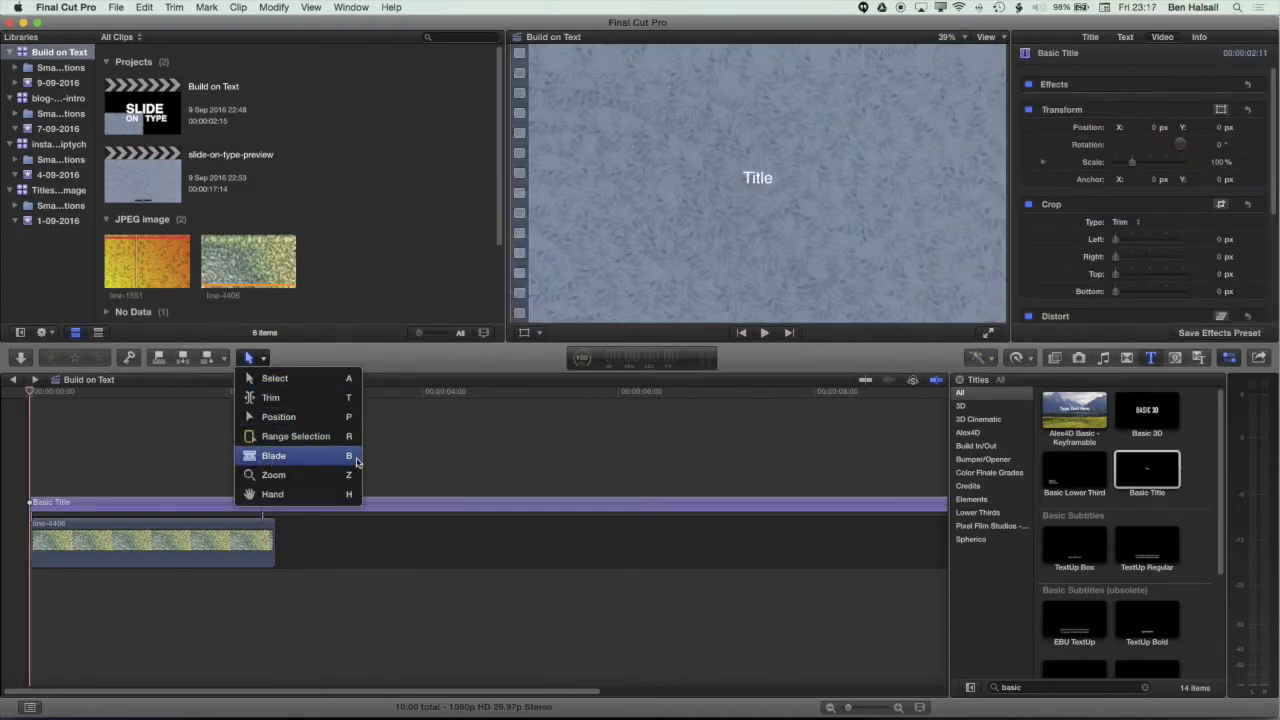
pyautogui.click(275, 378)
pyautogui.click(263, 507)
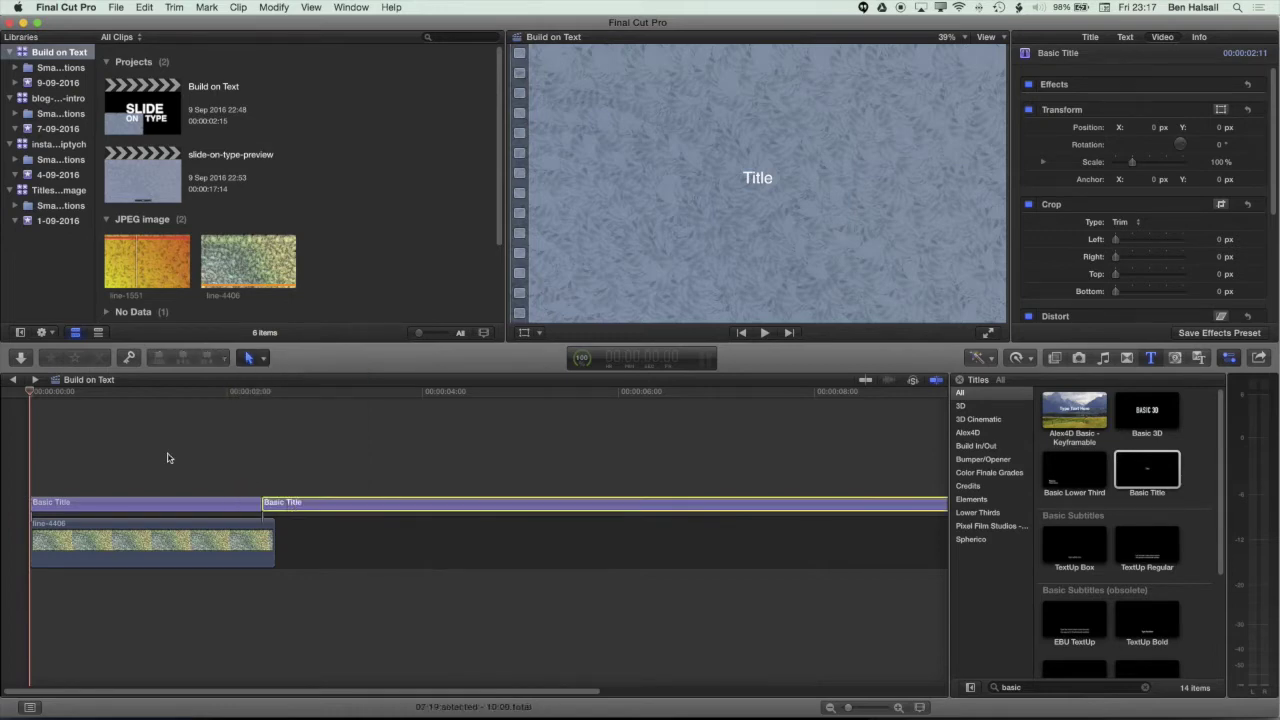
pyautogui.moveTo(83, 477); pyautogui.dragTo(140, 488)
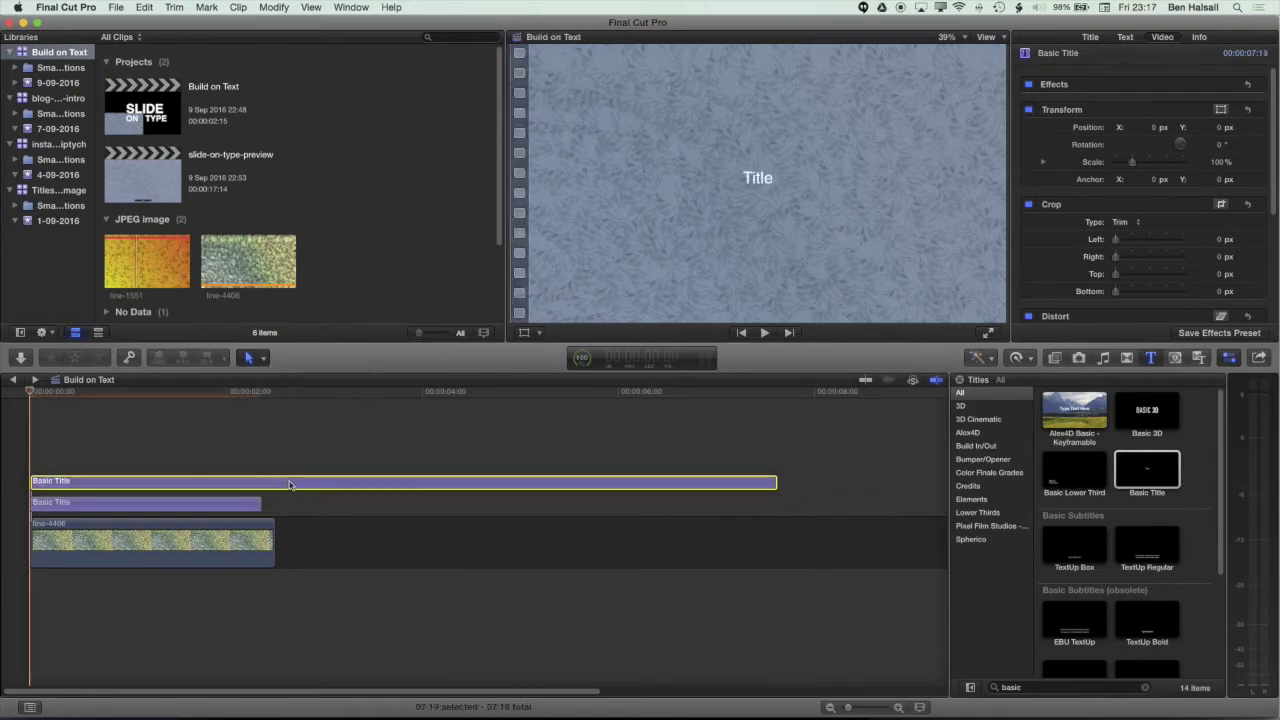
# Split the upper Basic Title near the background clip's end and stack the leftover piece as a third title layer at the start
pyautogui.click(262, 359)
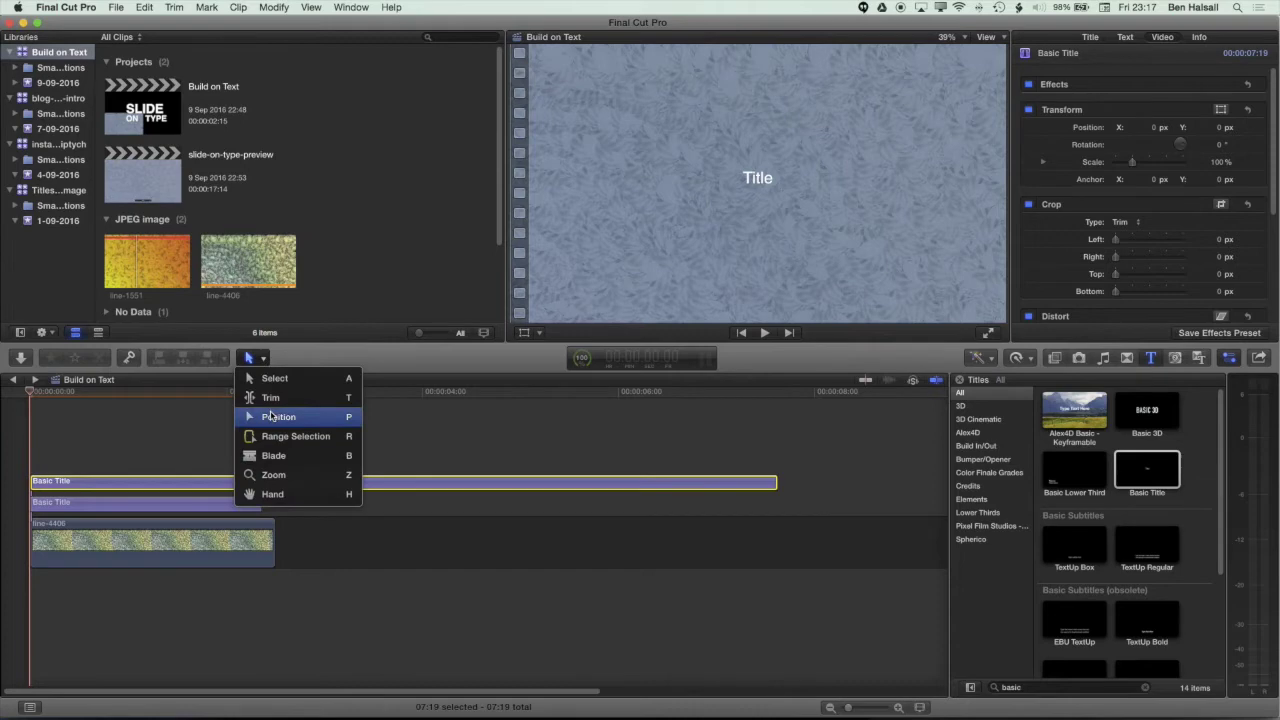
pyautogui.click(271, 458)
pyautogui.click(270, 483)
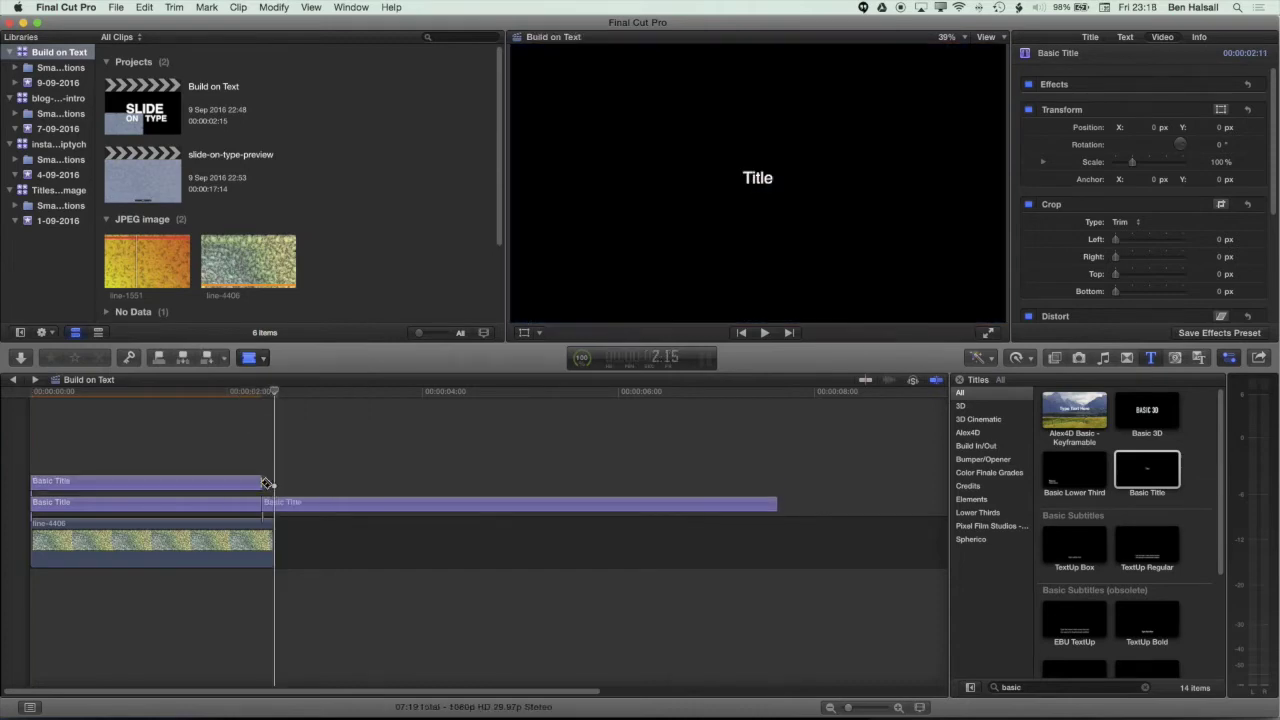
pyautogui.click(265, 360)
pyautogui.click(267, 378)
pyautogui.moveTo(291, 503); pyautogui.dragTo(60, 459)
# Trim the title clips to end with the background clip at 02:15 and return the playhead to the start
pyautogui.moveTo(258, 506); pyautogui.dragTo(274, 482)
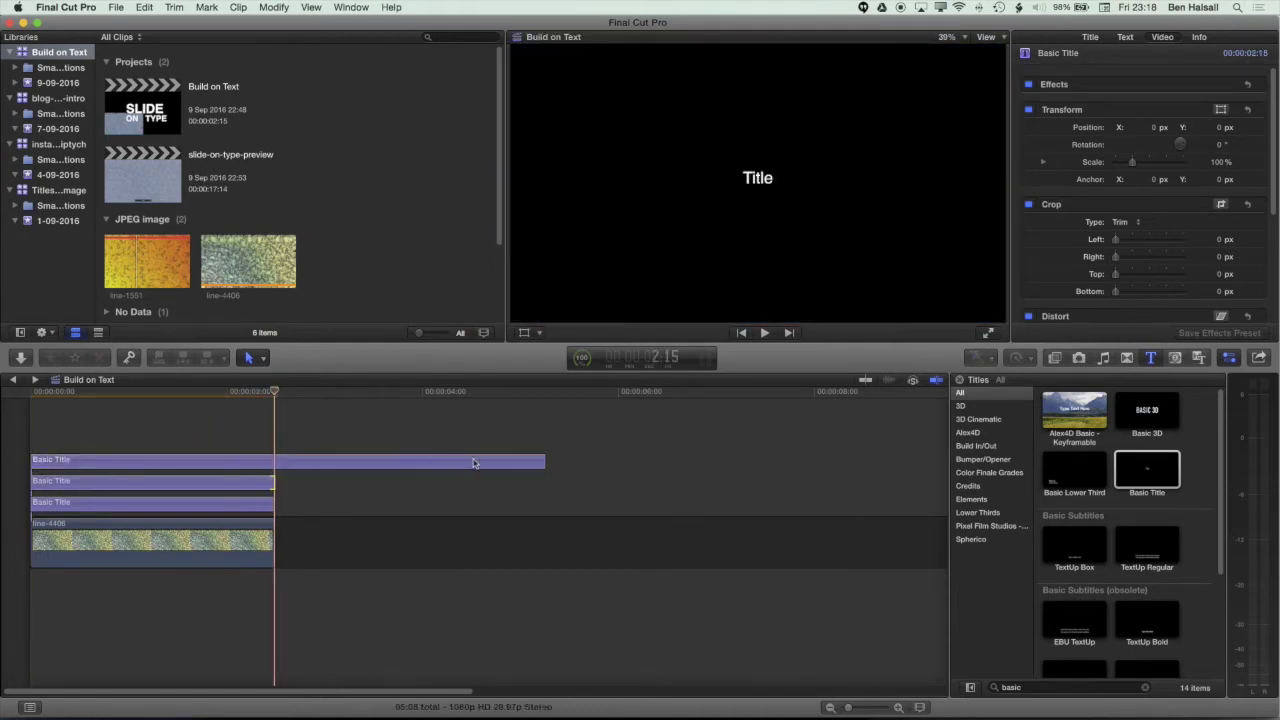
pyautogui.moveTo(541, 460); pyautogui.dragTo(273, 462)
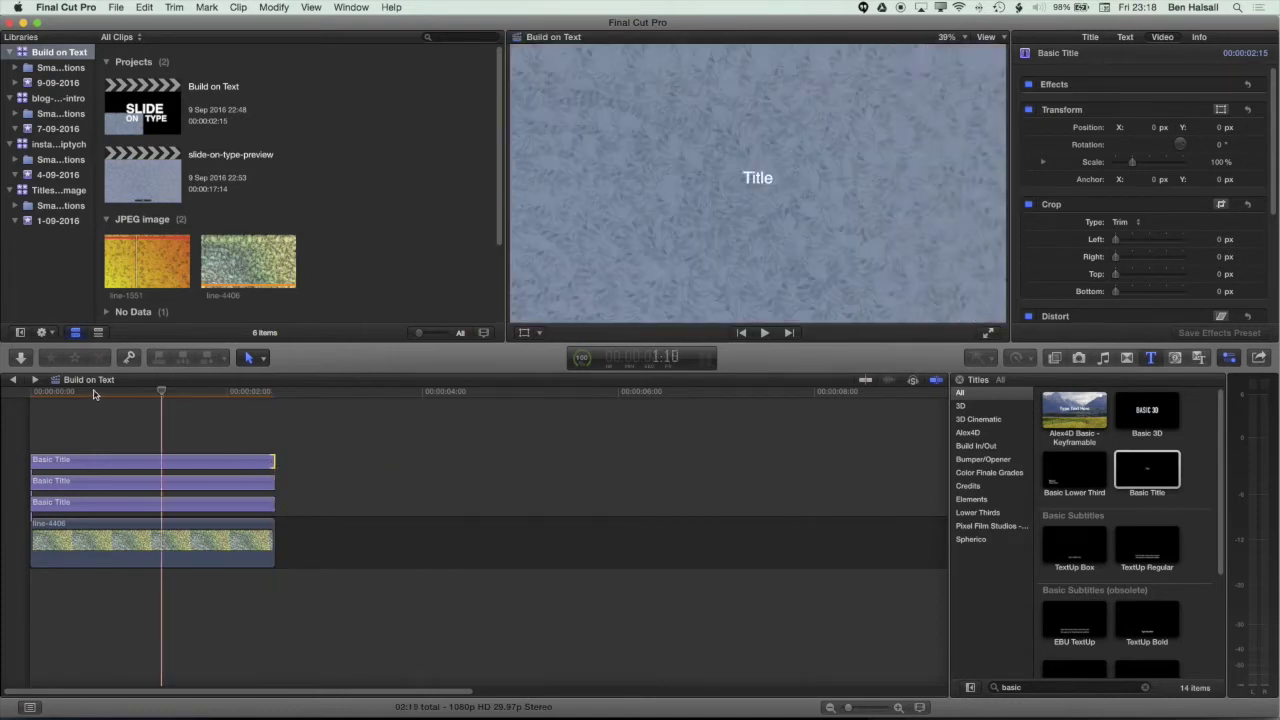
pyautogui.click(28, 392)
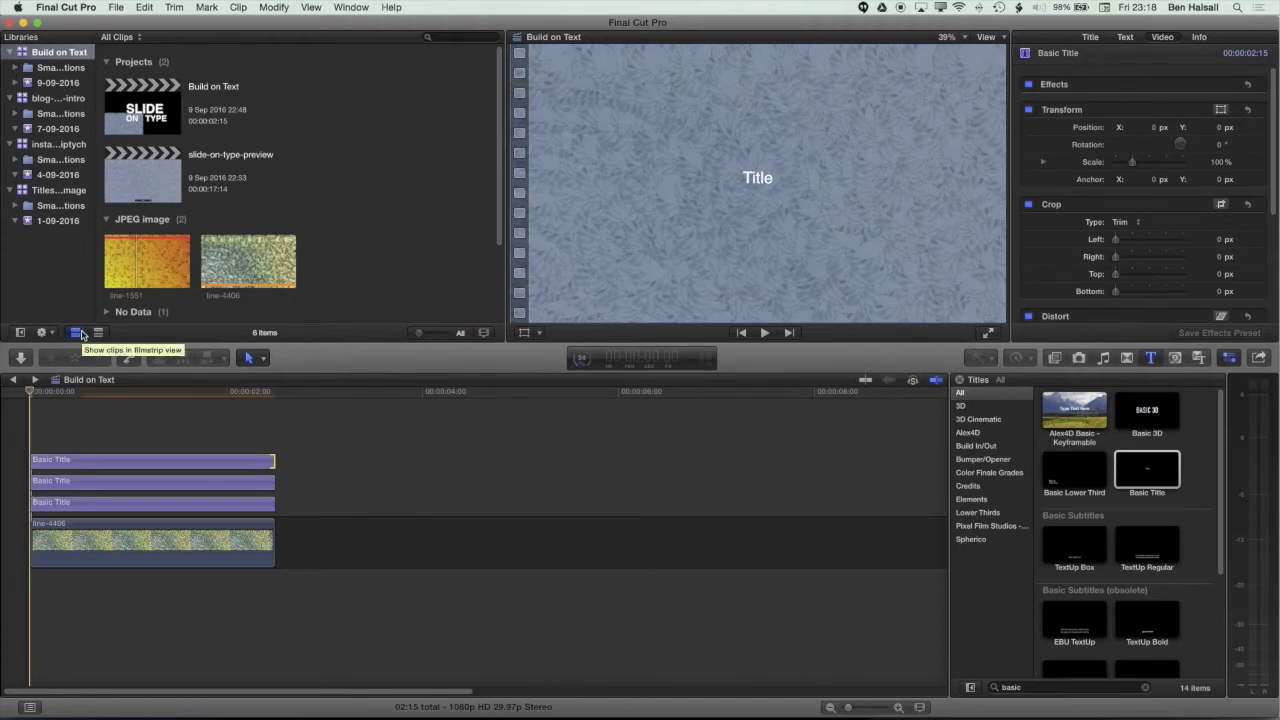
# Change the topmost title's text to SLIDE, enlarged and in Helvetica Bold
pyautogui.click(73, 466)
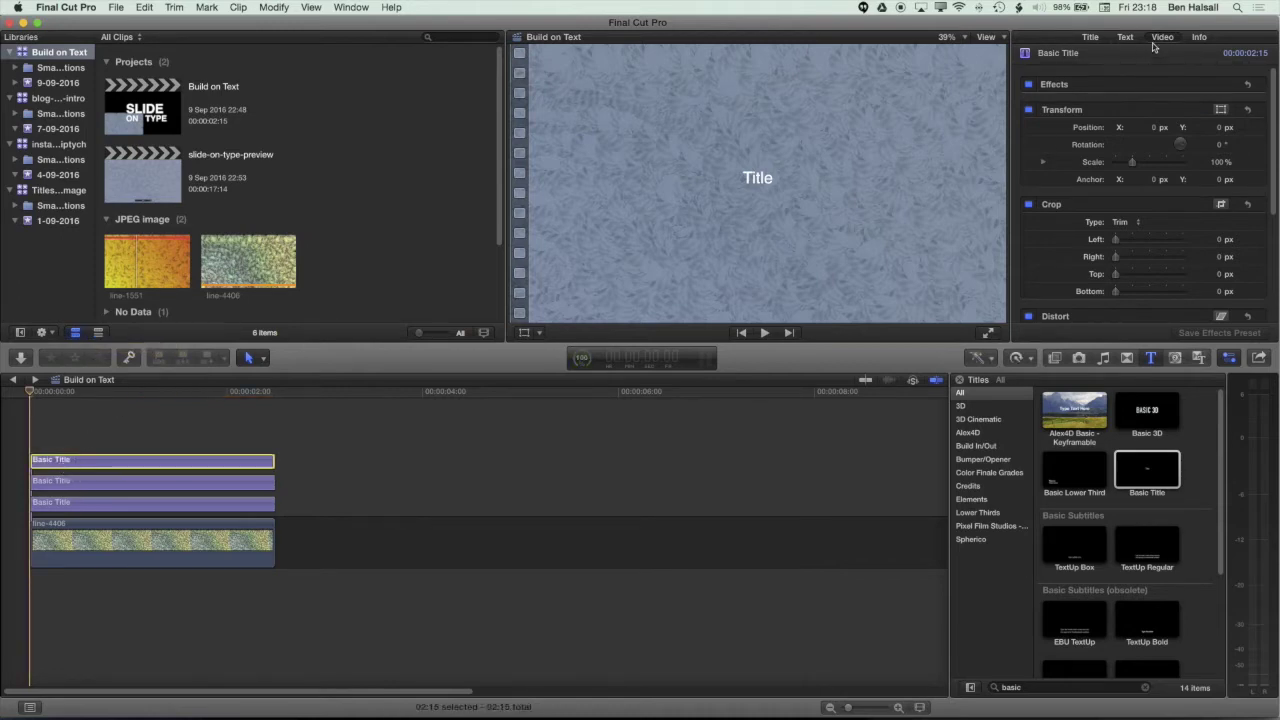
pyautogui.click(1124, 38)
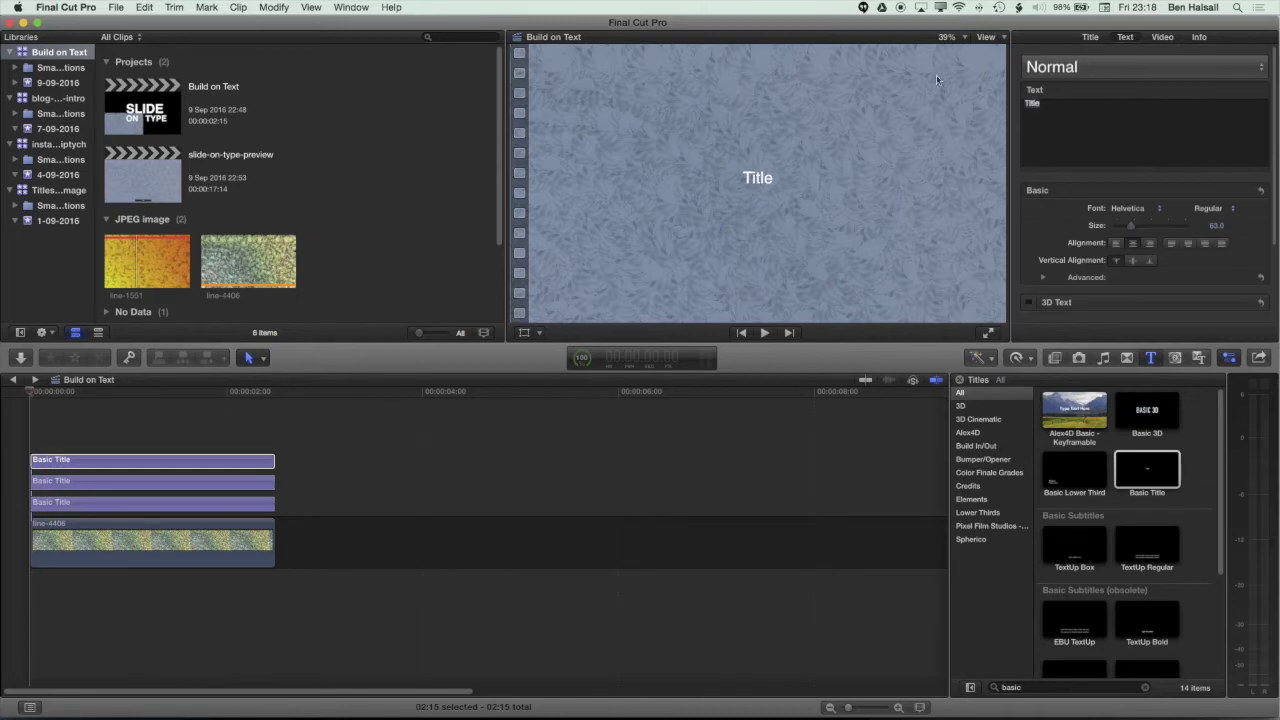
pyautogui.write('SLIDE')
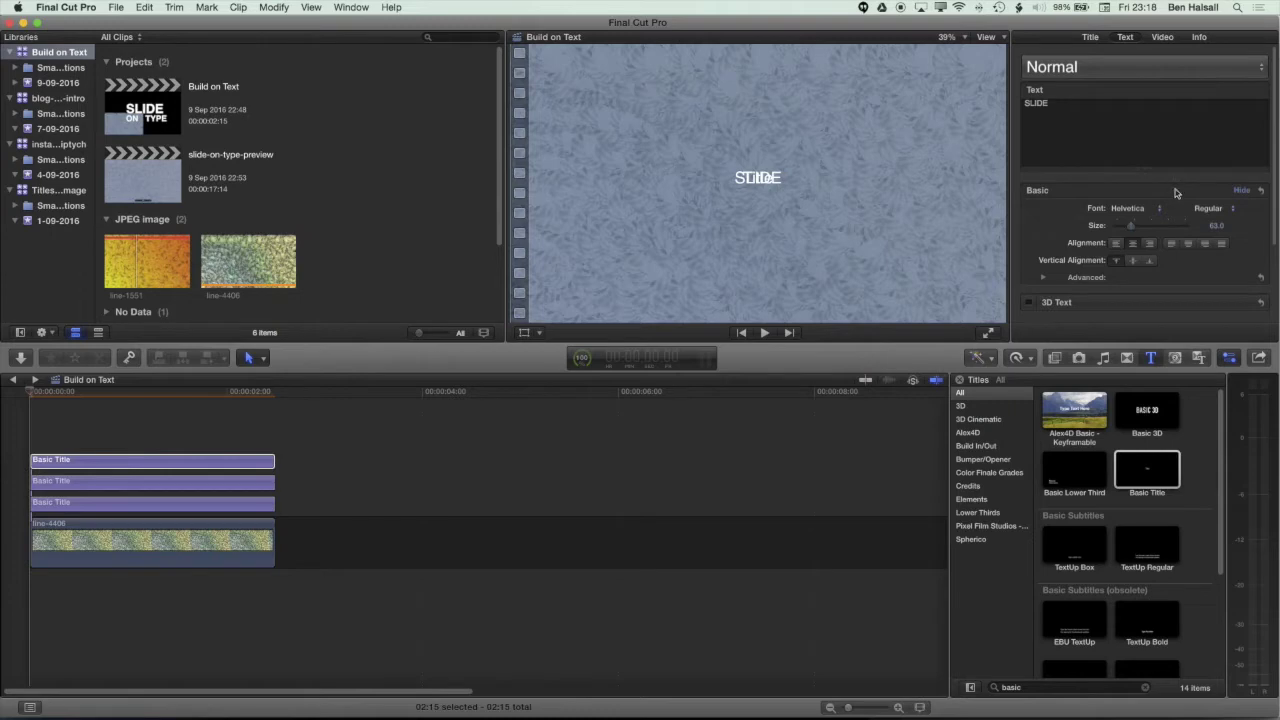
pyautogui.moveTo(1132, 226); pyautogui.dragTo(1200, 233)
pyautogui.click(1210, 208)
pyautogui.click(1236, 249)
pyautogui.click(1238, 259)
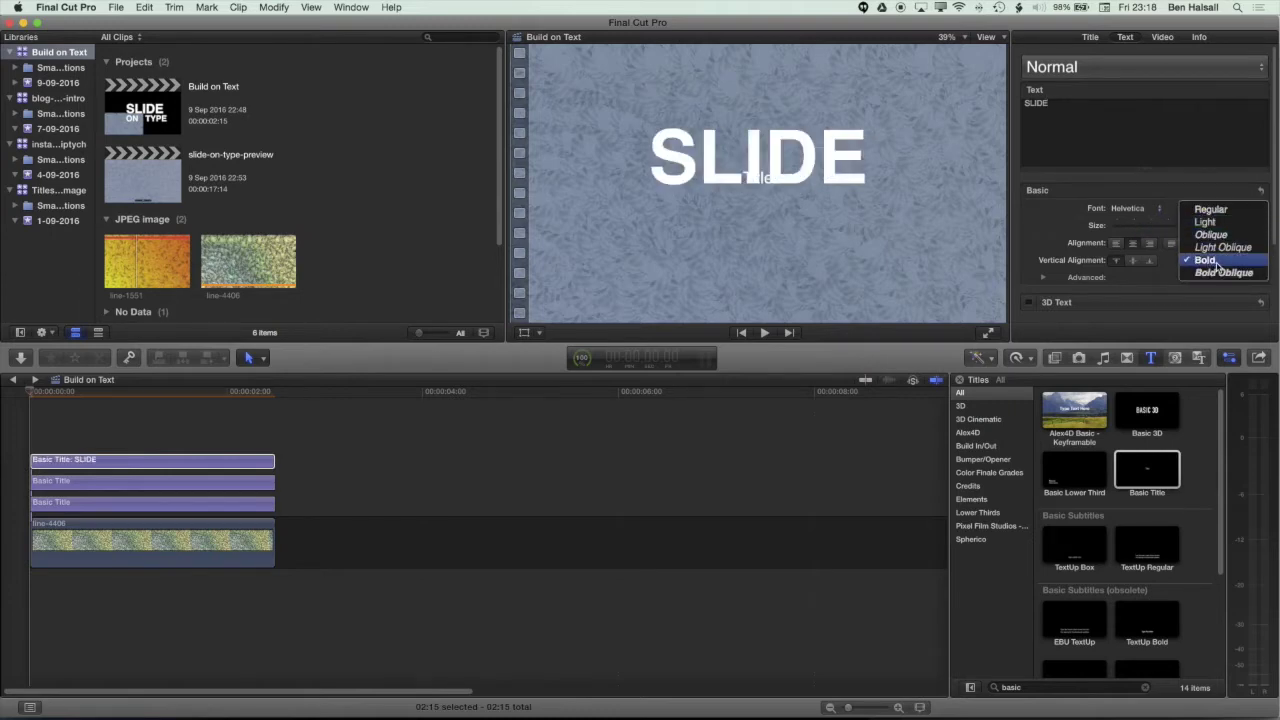
# Increase the SLIDE title's text size to about 438
pyautogui.moveTo(1188, 227)
pyautogui.mouseDown()
pyautogui.moveTo(1165, 227)
pyautogui.moveTo(1190, 230)
pyautogui.mouseUp()
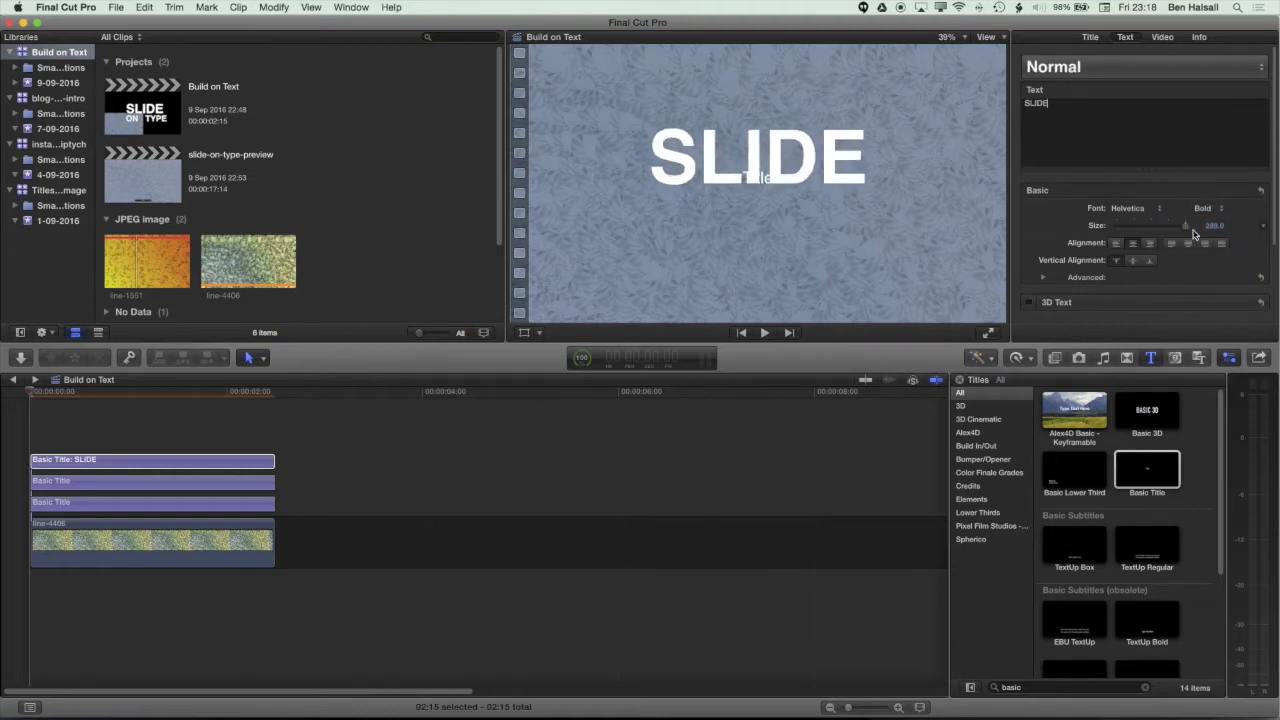
pyautogui.click(1219, 228)
pyautogui.moveTo(1216, 230); pyautogui.dragTo(1216, 194)
pyautogui.moveTo(1268, 230); pyautogui.dragTo(1125, 225)
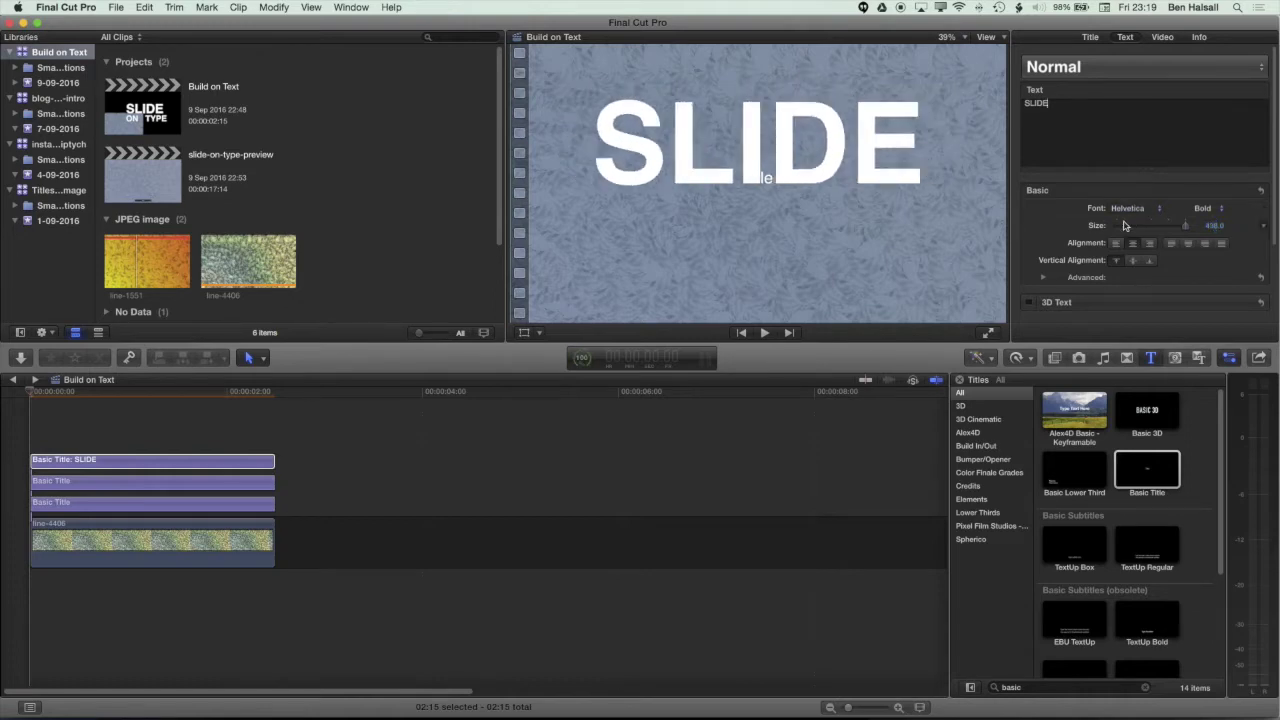
# Change the middle title's text to ON and set its font style to Bold
pyautogui.click(109, 486)
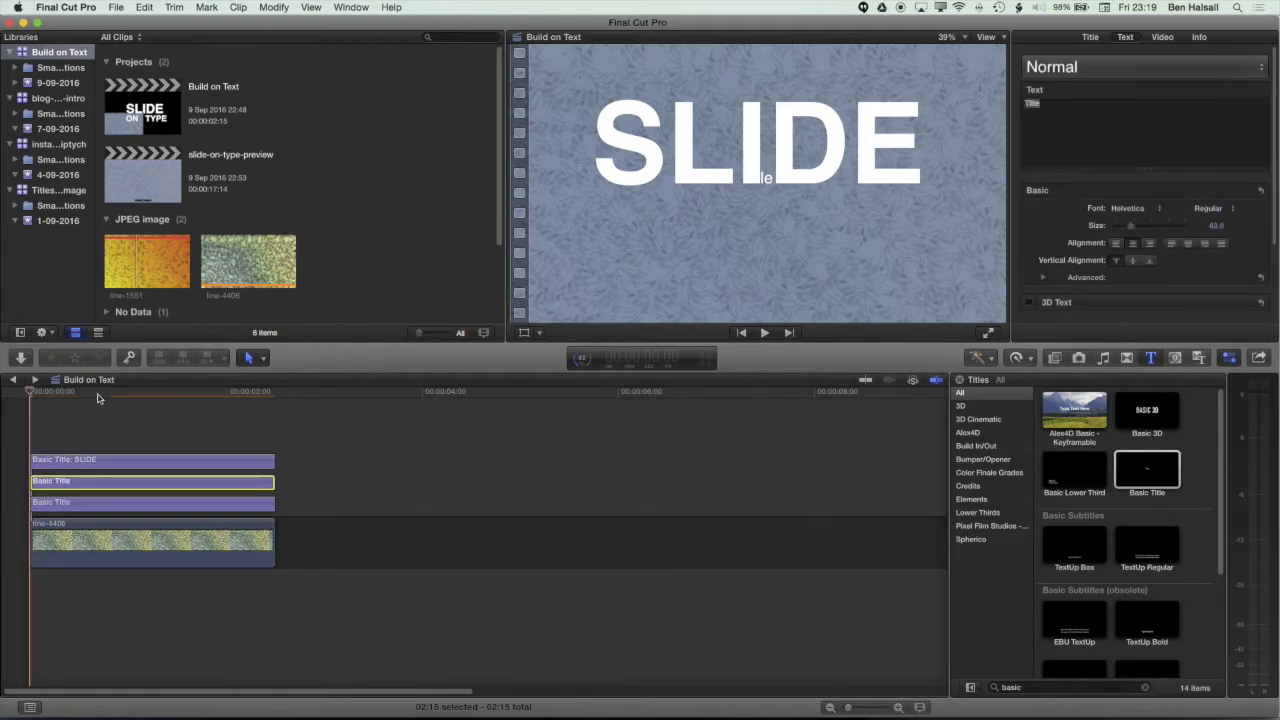
pyautogui.moveTo(1062, 107); pyautogui.dragTo(985, 72)
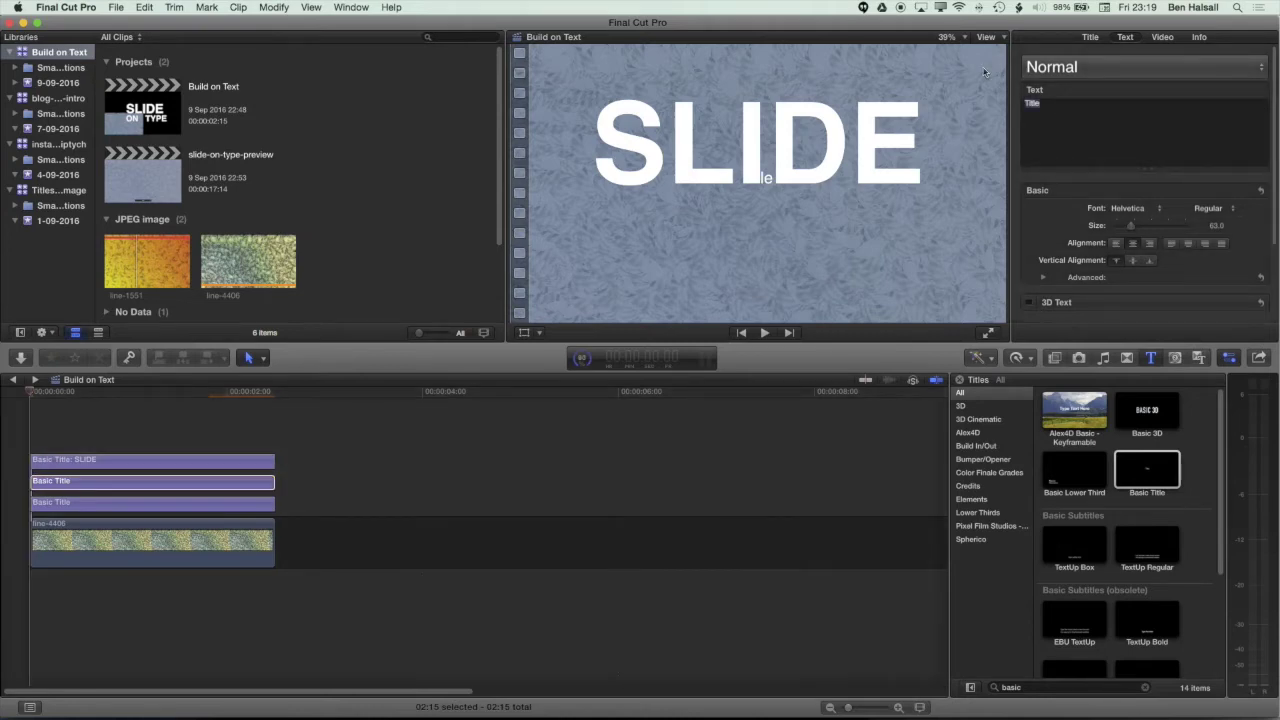
pyautogui.write('ON')
pyautogui.click(1208, 208)
pyautogui.click(1150, 263)
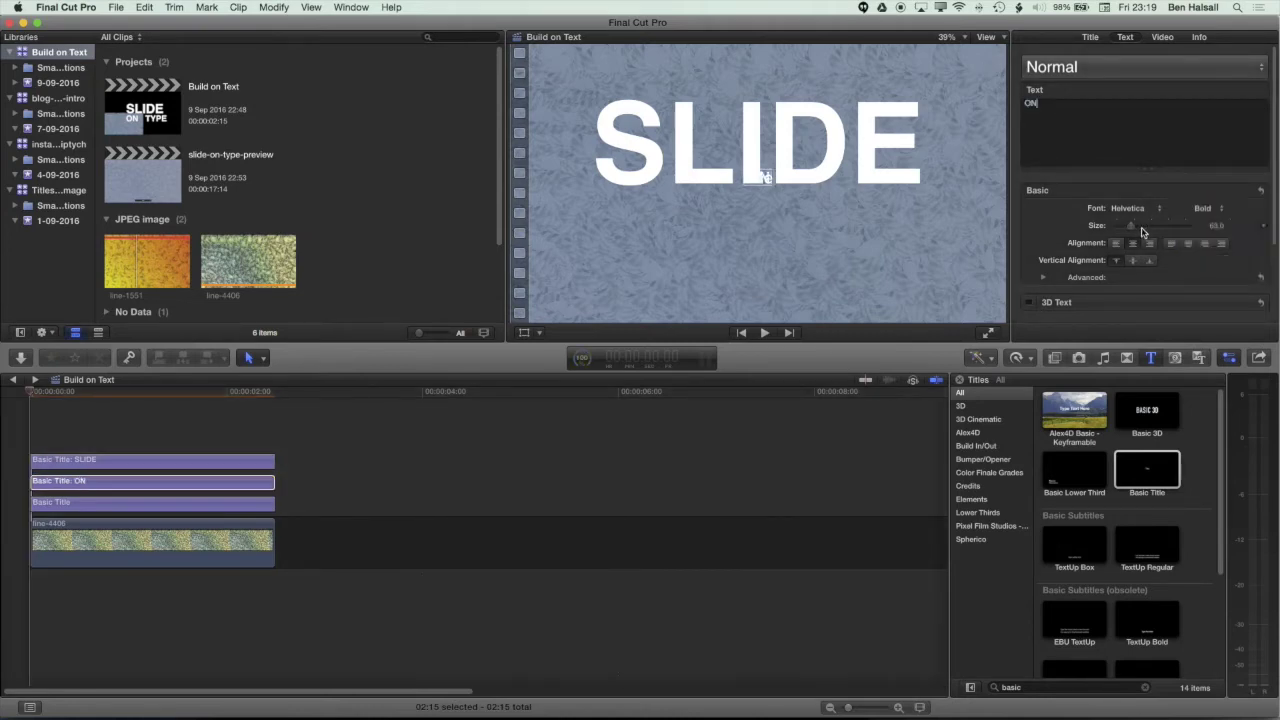
# Enlarge the ON title to about size 253 and position it below the start of the word SLIDE
pyautogui.moveTo(1131, 230); pyautogui.dragTo(1171, 232)
pyautogui.moveTo(770, 167); pyautogui.dragTo(658, 228)
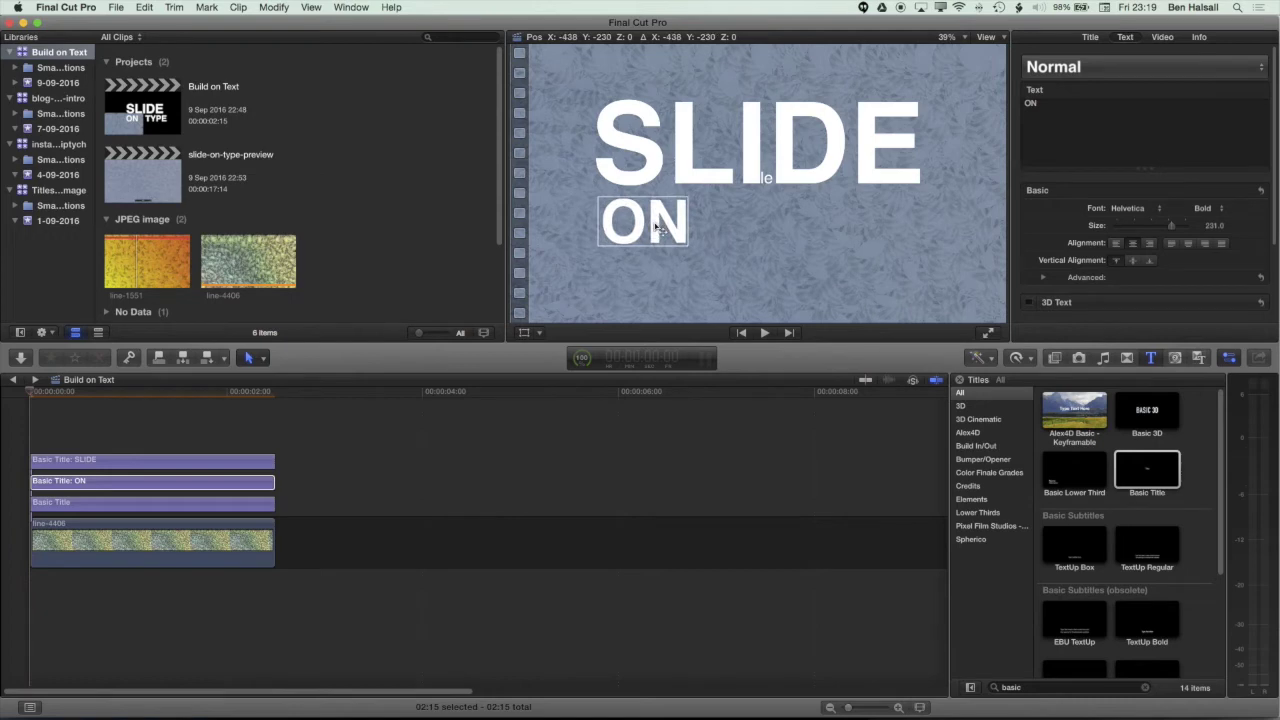
pyautogui.moveTo(1173, 232); pyautogui.dragTo(1178, 232)
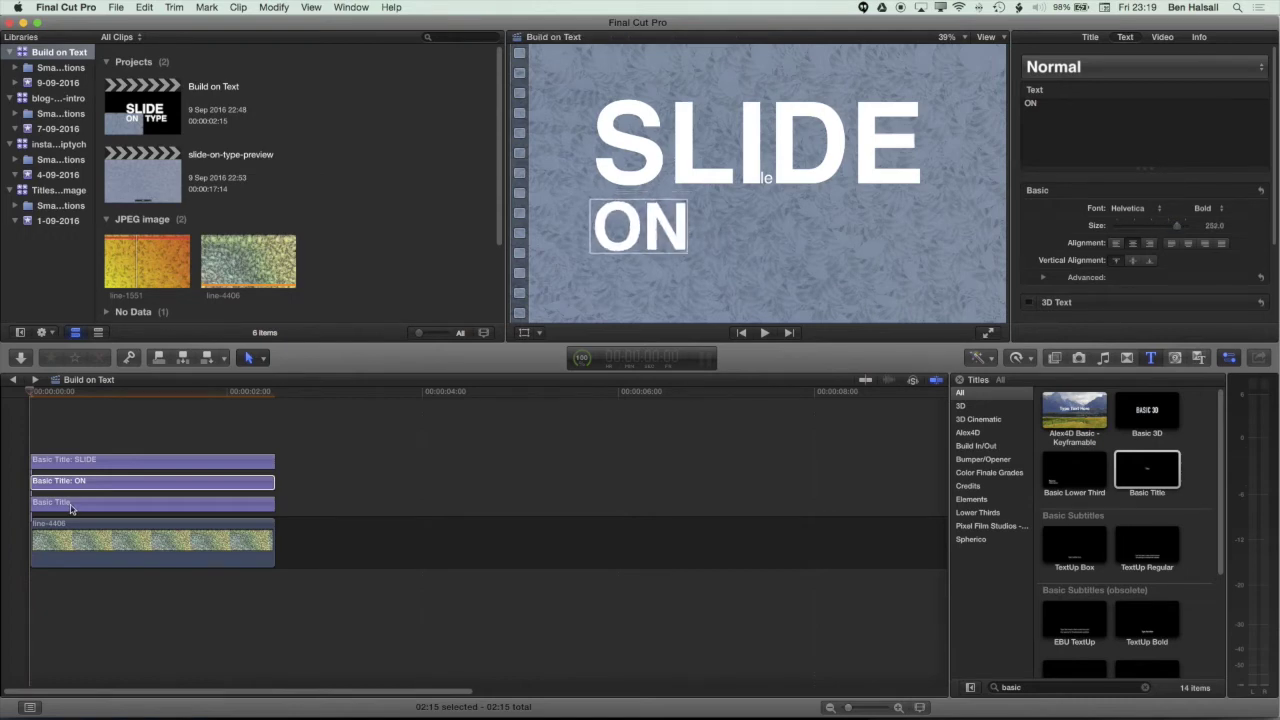
# Move the lowest title's text down beside the word ON, beneath SLIDE
pyautogui.click(150, 502)
pyautogui.moveTo(768, 181); pyautogui.dragTo(766, 243)
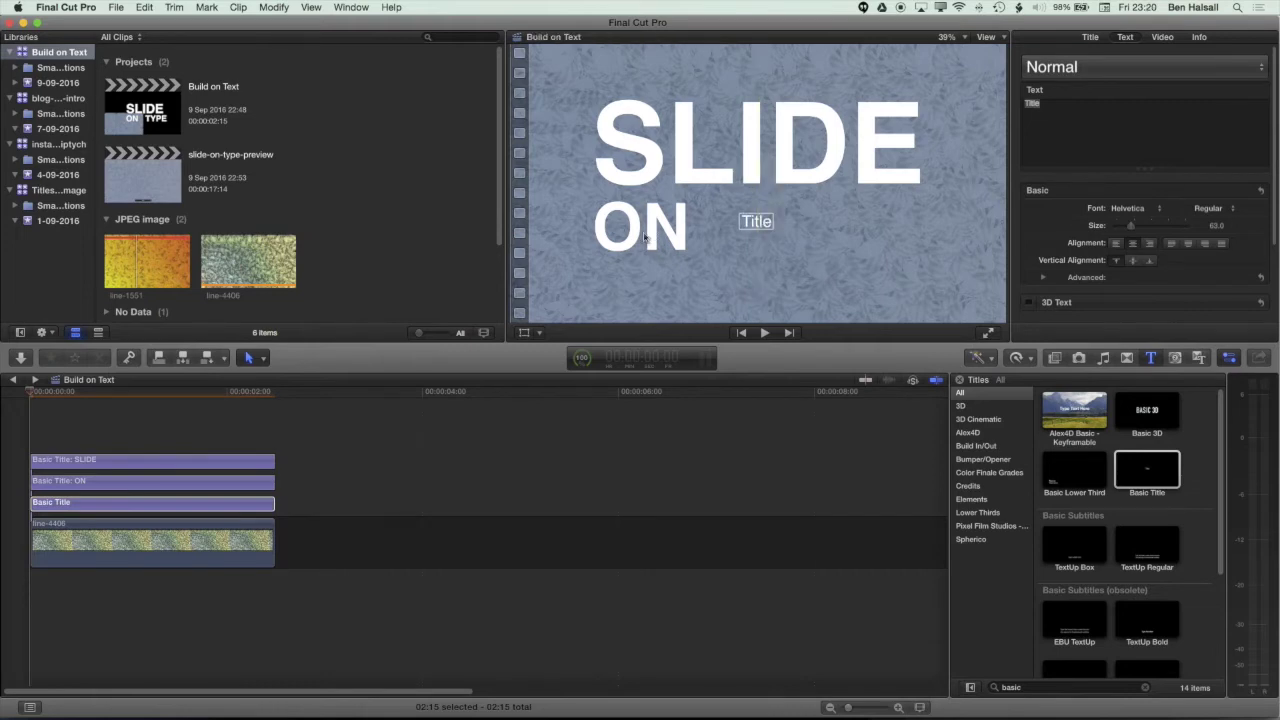
# Check the text size of the ON title
pyautogui.click(138, 484)
pyautogui.click(682, 230)
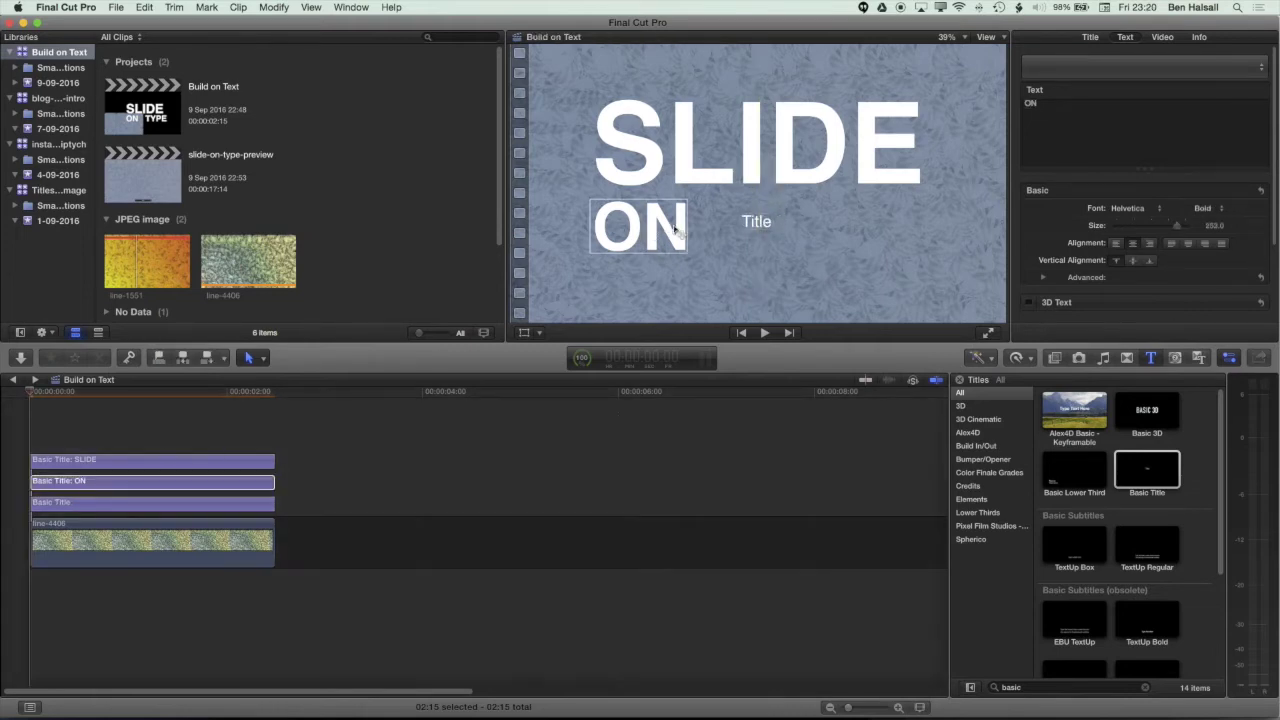
pyautogui.click(157, 485)
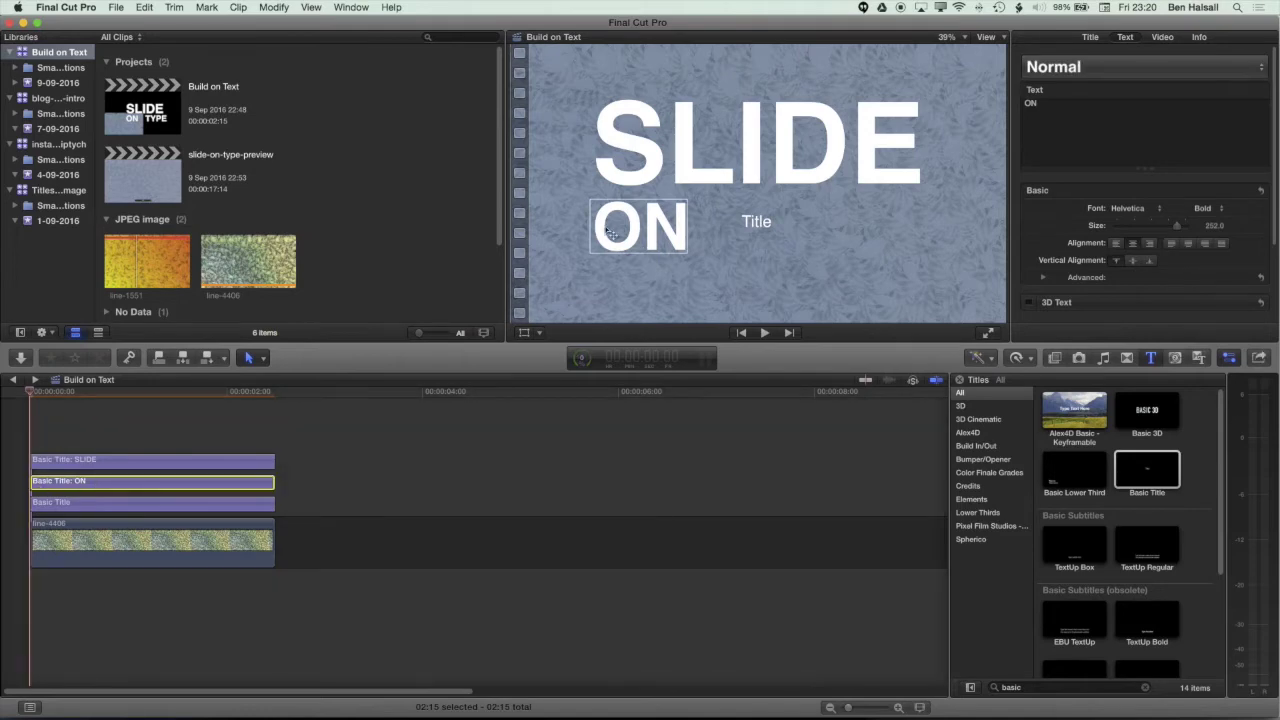
pyautogui.click(1210, 226)
pyautogui.press('Return')
# Change the lowest title's text to TYPE, enlarge it to size 252 and set its font style to Bold
pyautogui.click(152, 503)
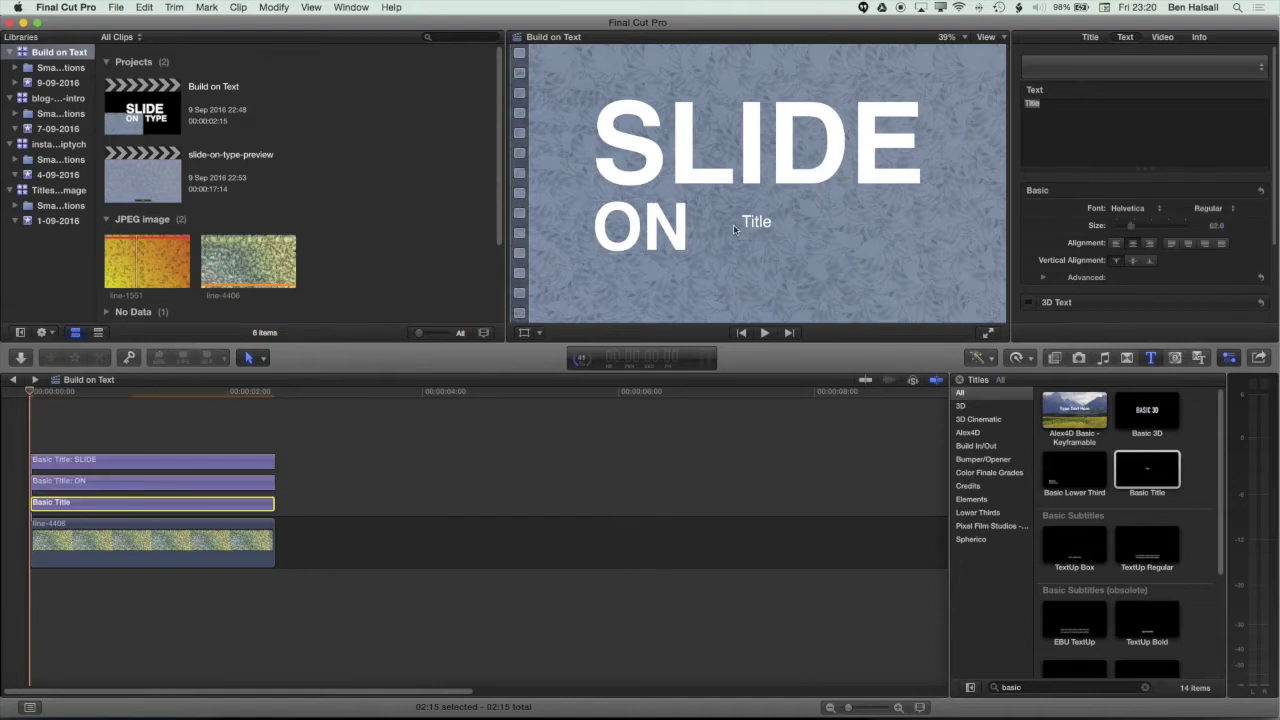
pyautogui.moveTo(980, 94); pyautogui.dragTo(974, 95)
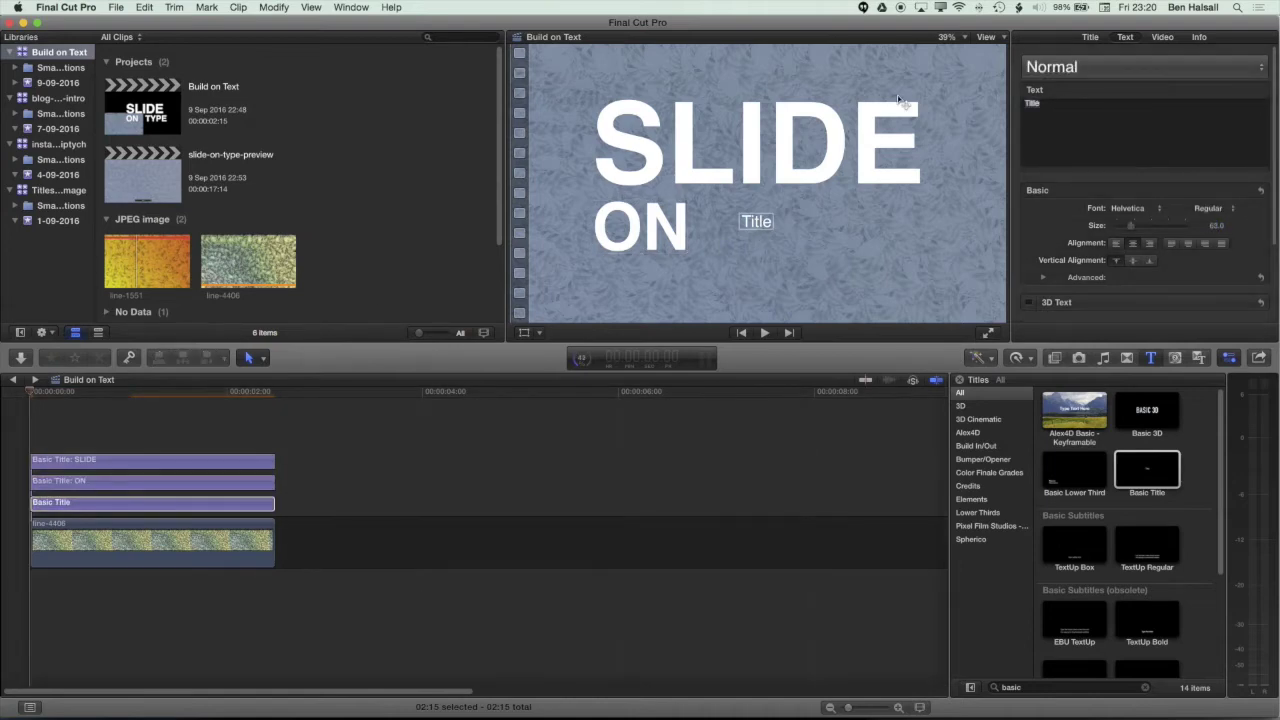
pyautogui.write('TYPE')
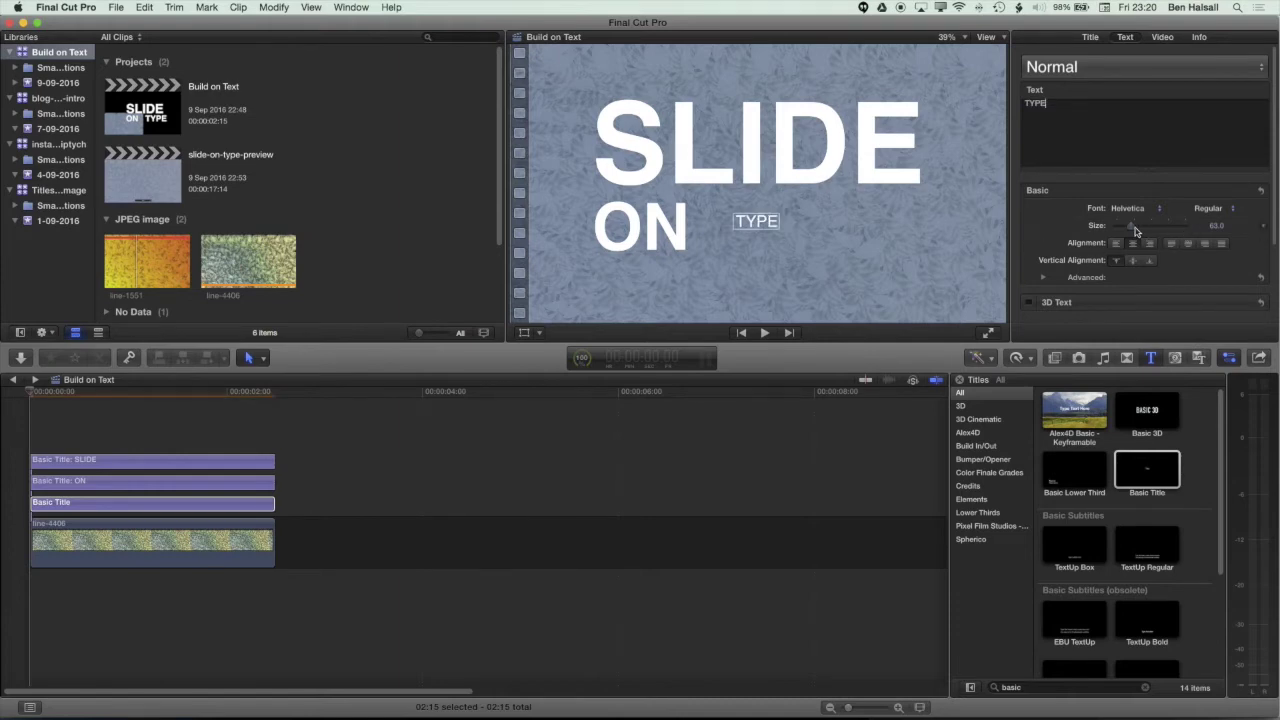
pyautogui.moveTo(1134, 229); pyautogui.dragTo(1179, 229)
pyautogui.click(1210, 208)
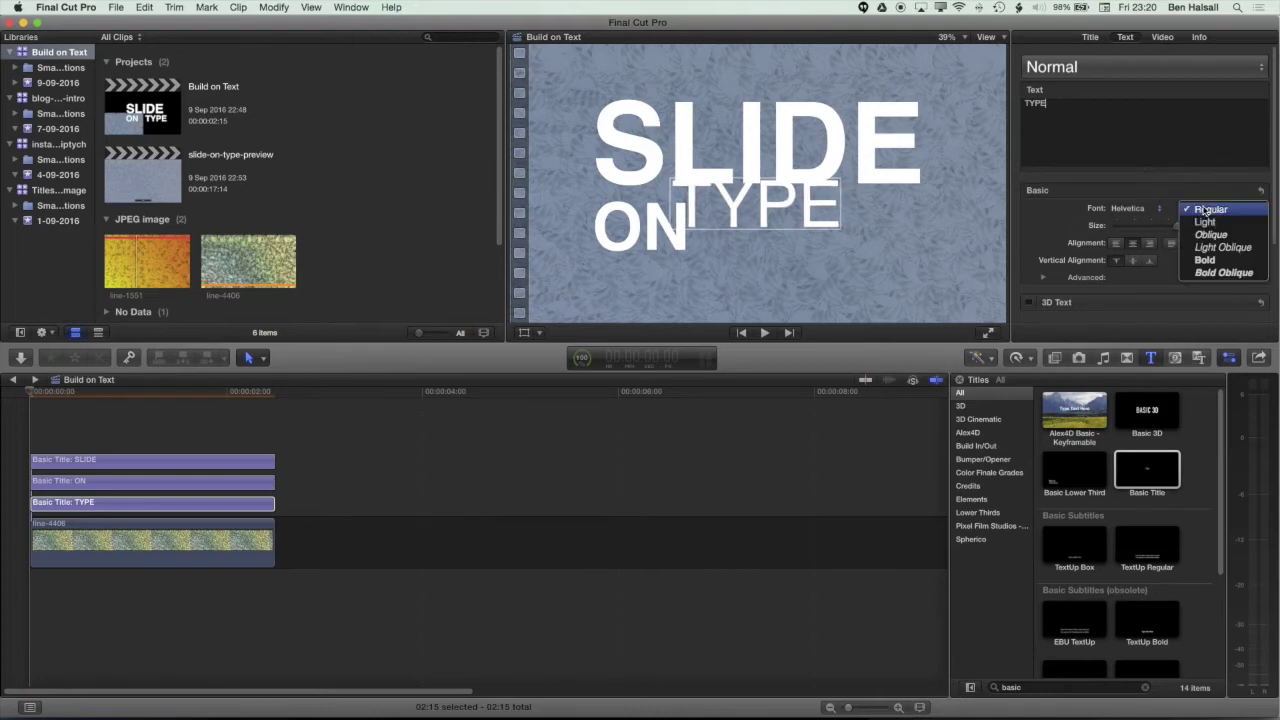
pyautogui.click(1205, 260)
# Position TYPE beneath the end of SLIDE and move ON closer to TYPE on the same line
pyautogui.moveTo(831, 240); pyautogui.dragTo(855, 224)
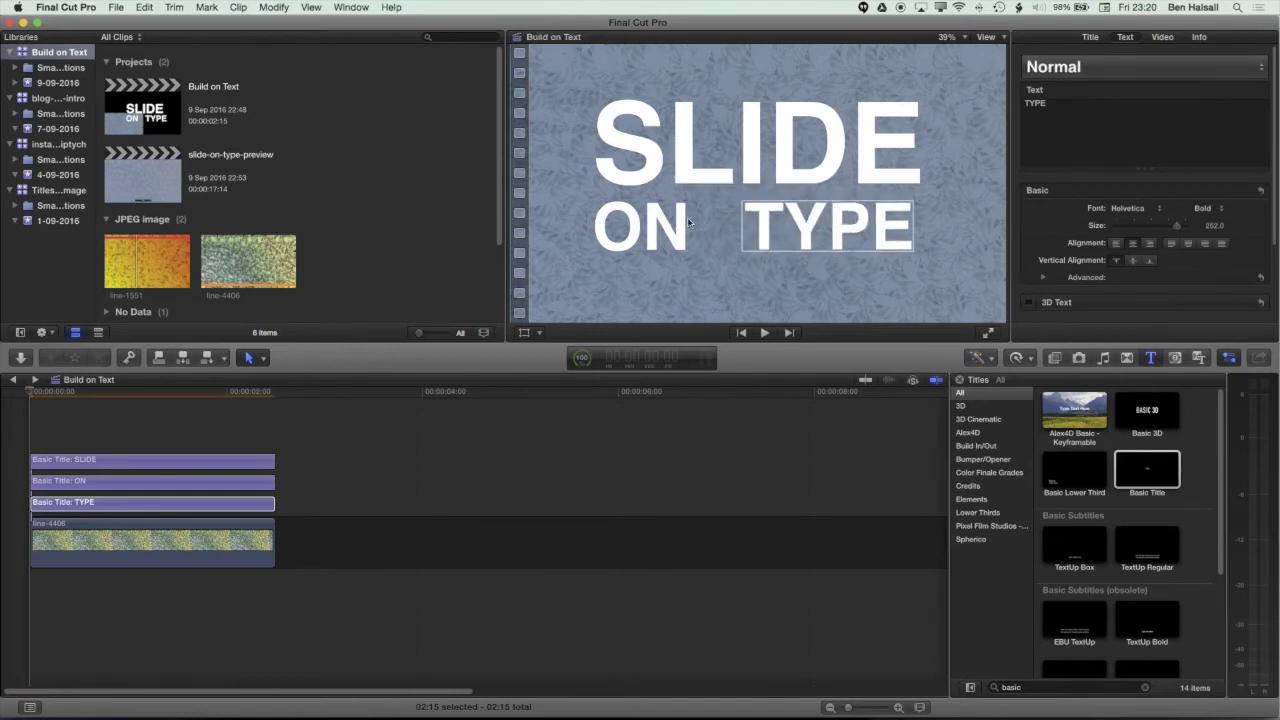
pyautogui.click(170, 488)
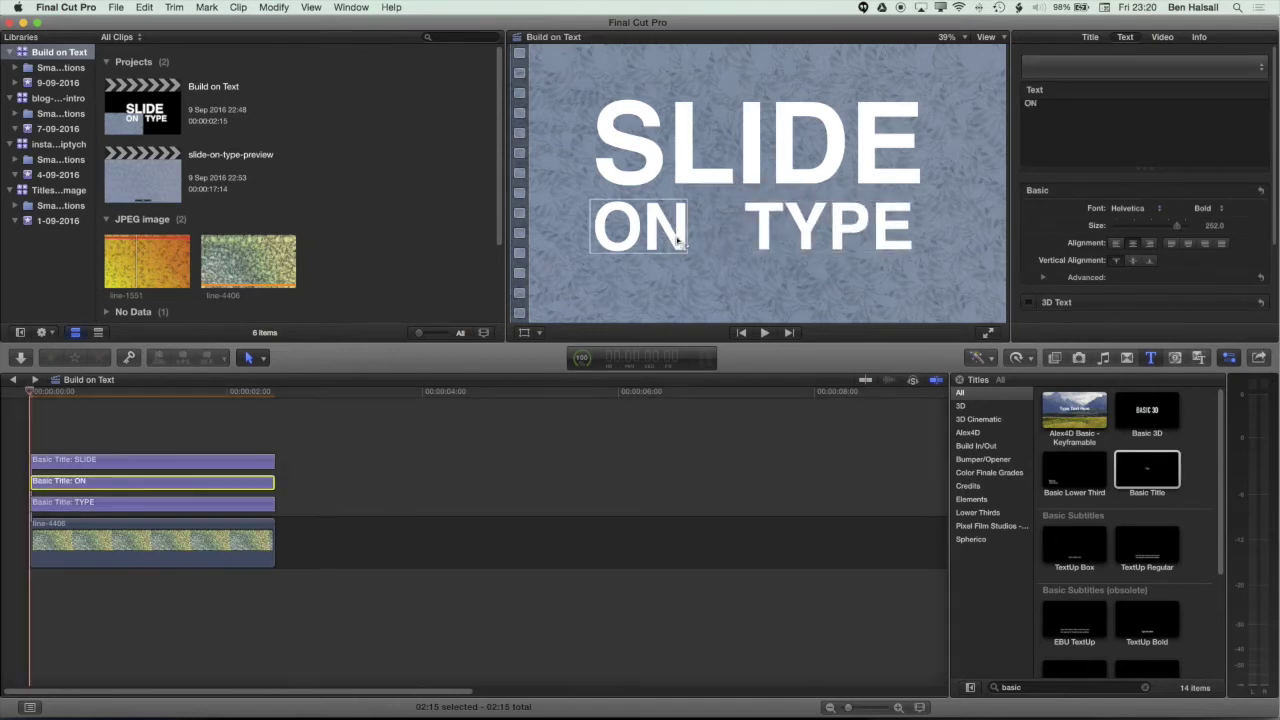
pyautogui.moveTo(655, 223); pyautogui.dragTo(687, 222)
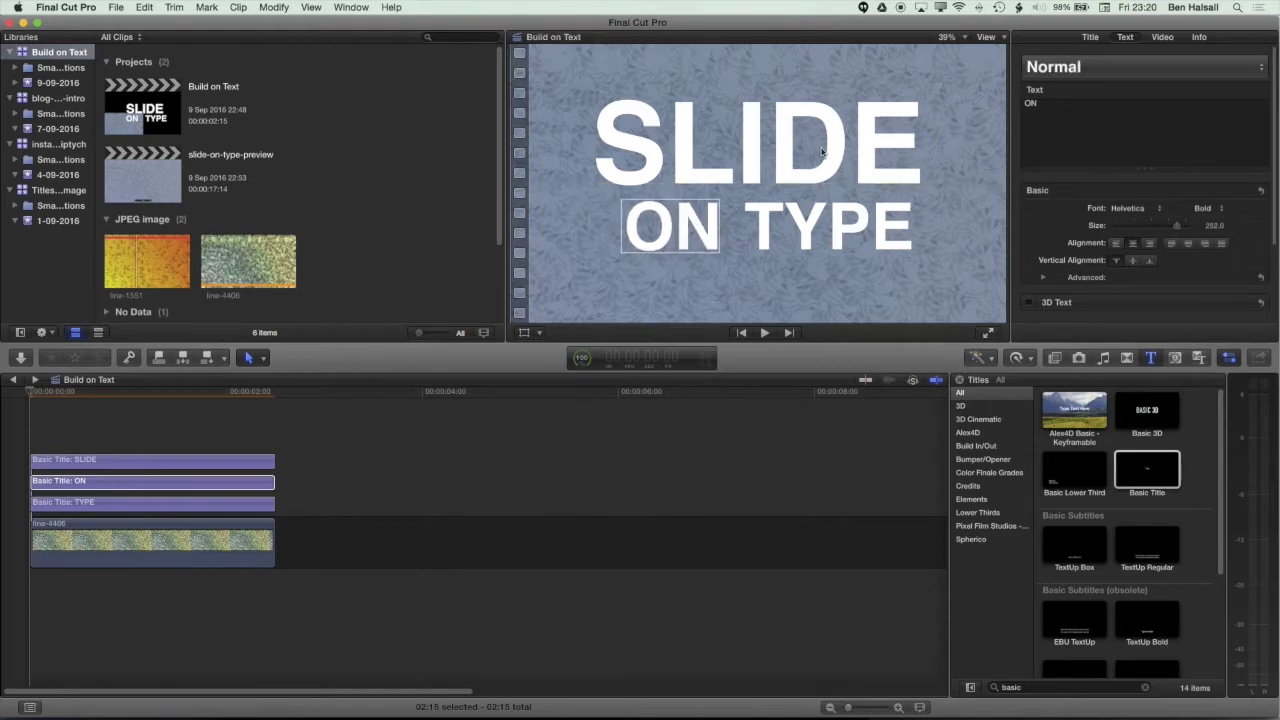
# Reduce the SLIDE title to about size 380 and position it directly above ON TYPE, matching that line's width
pyautogui.click(898, 160)
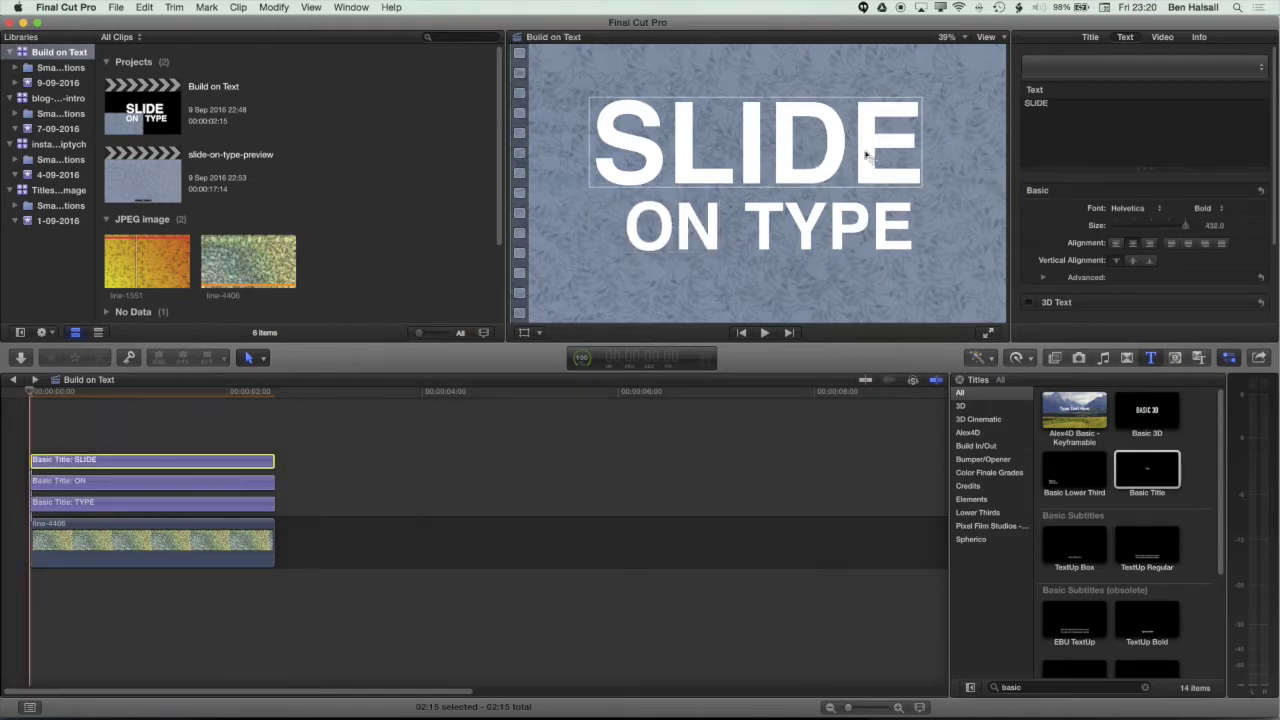
pyautogui.moveTo(1186, 230); pyautogui.dragTo(1213, 174)
pyautogui.moveTo(760, 165); pyautogui.dragTo(769, 168)
pyautogui.moveTo(1214, 229); pyautogui.dragTo(1215, 225)
pyautogui.moveTo(866, 168); pyautogui.dragTo(862, 174)
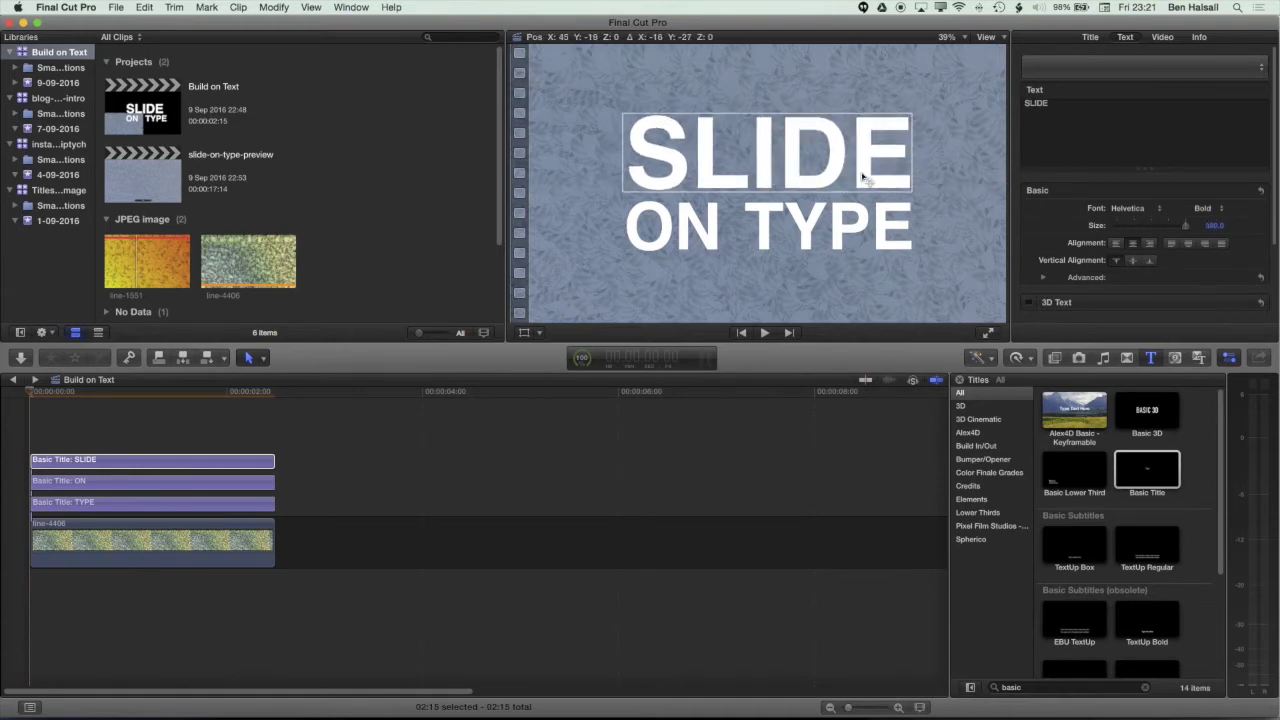
# Nudge the TYPE title slightly toward ON and check their spacing and alignment at 100% view
pyautogui.click(209, 419)
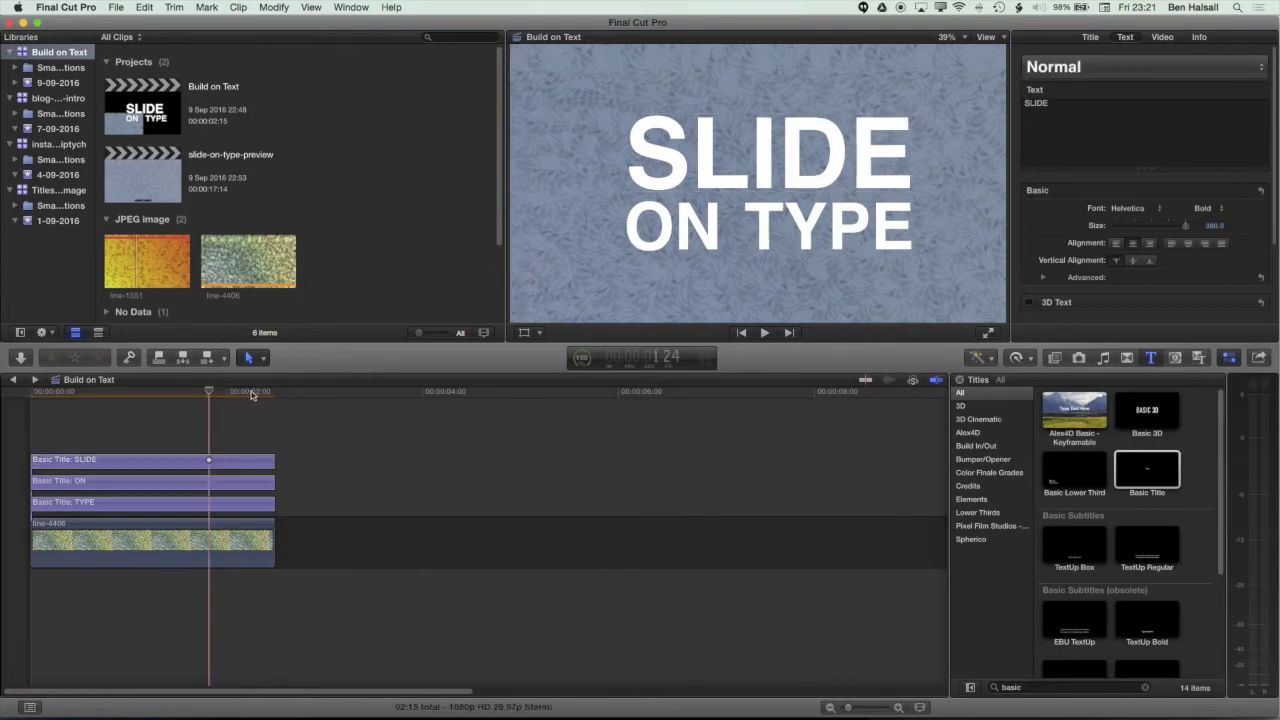
pyautogui.click(675, 236)
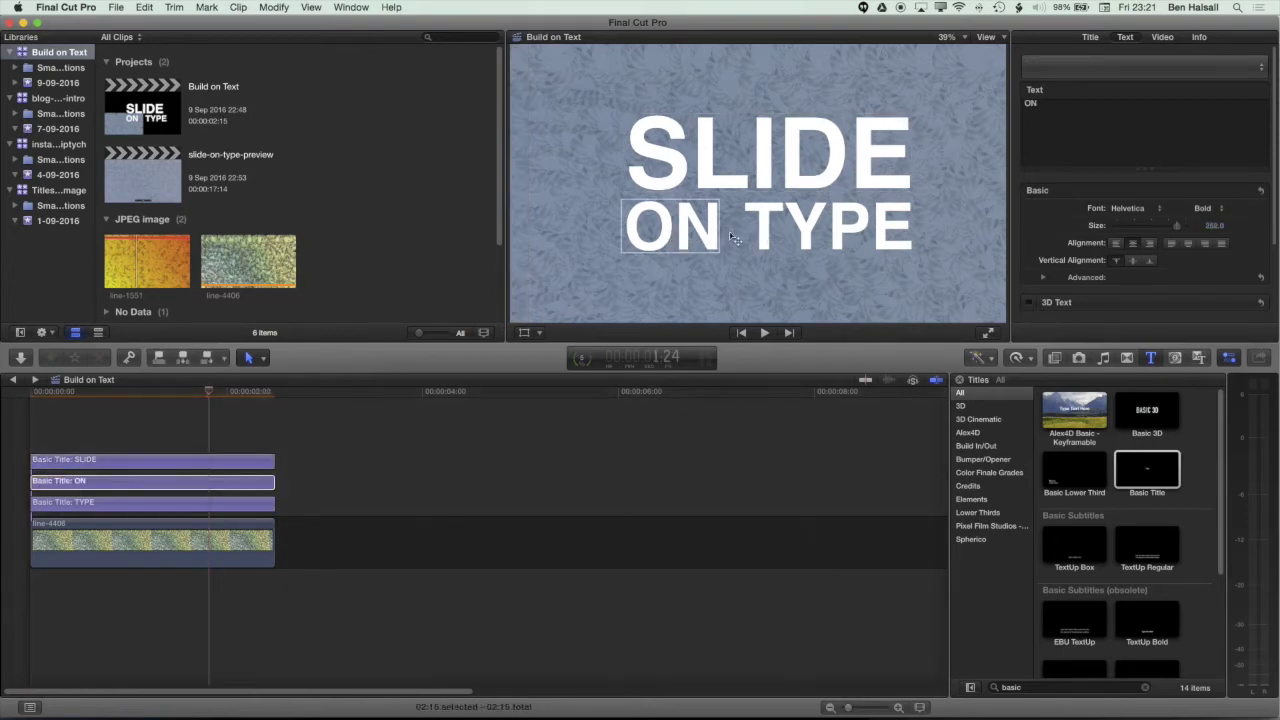
pyautogui.click(240, 503)
pyautogui.click(826, 228)
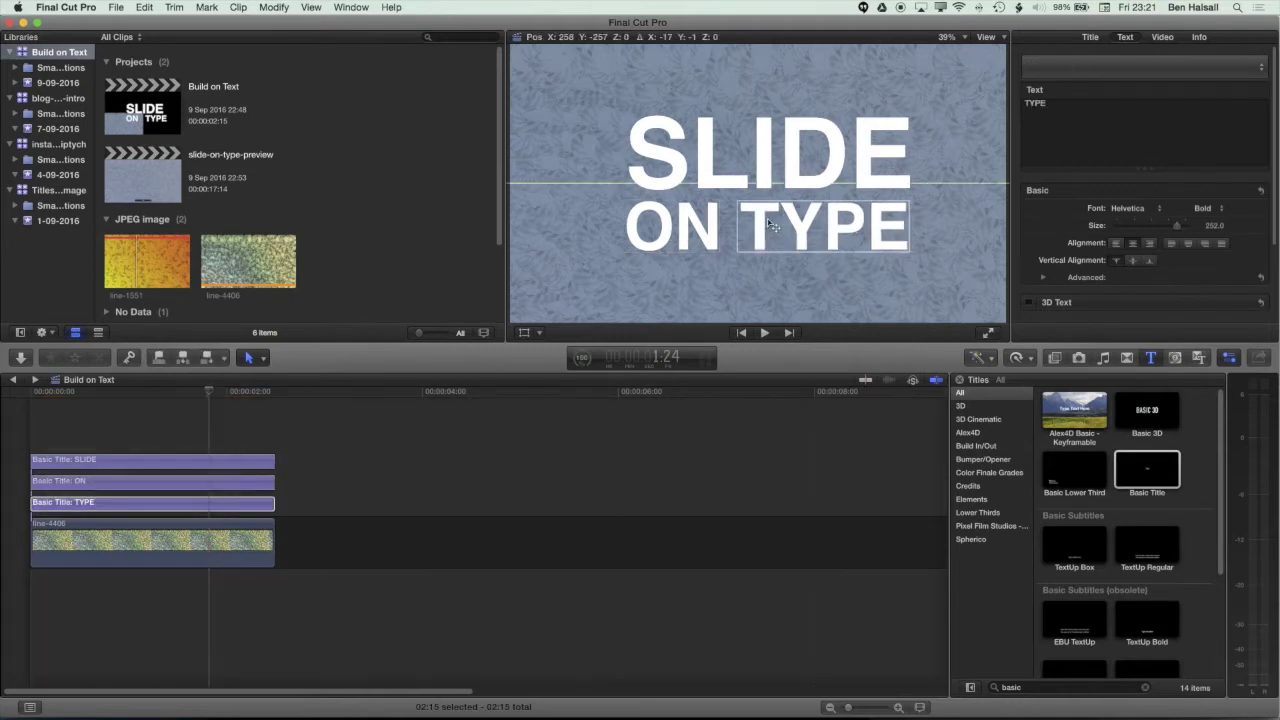
pyautogui.click(955, 124)
pyautogui.scroll(-5, 832, 246)
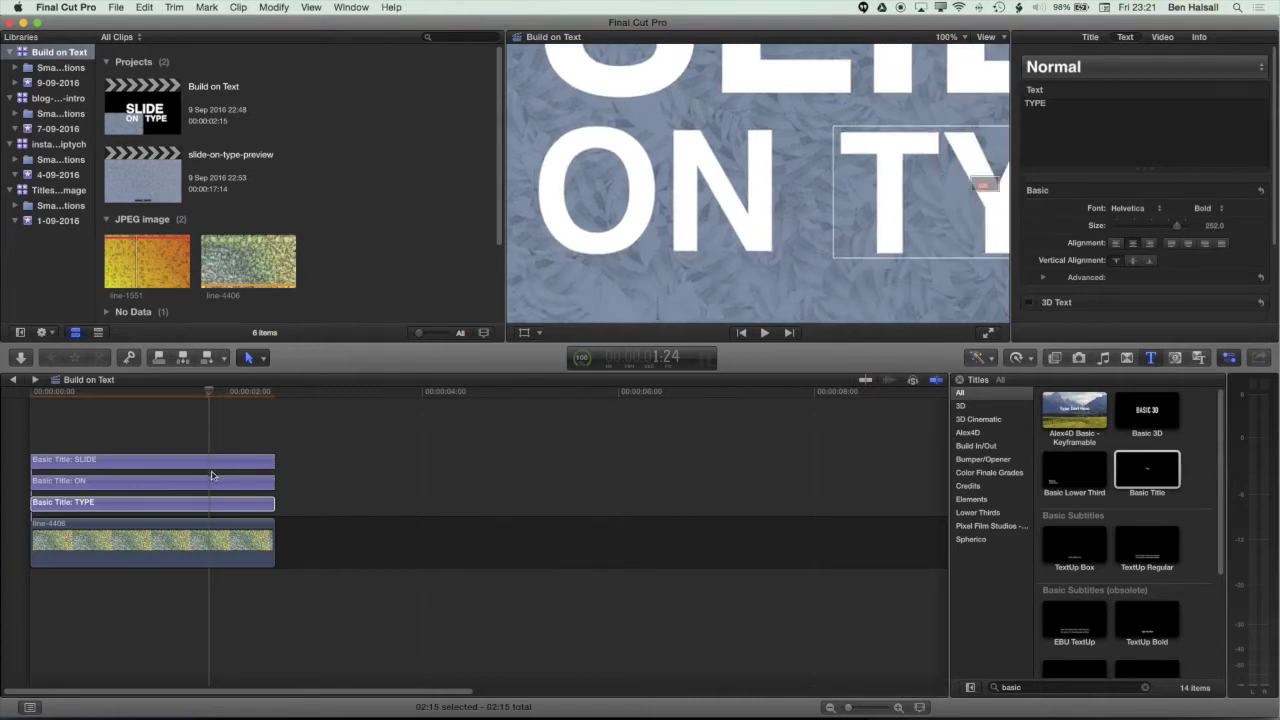
pyautogui.click(757, 229)
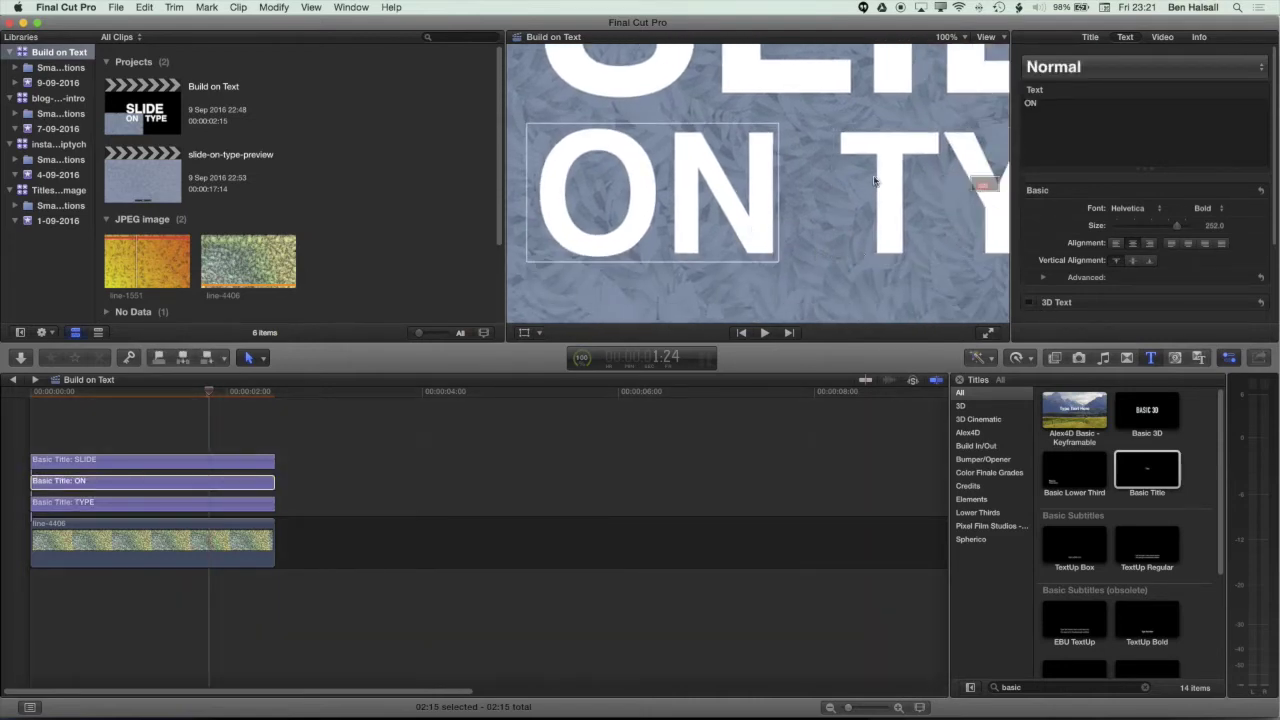
pyautogui.click(947, 38)
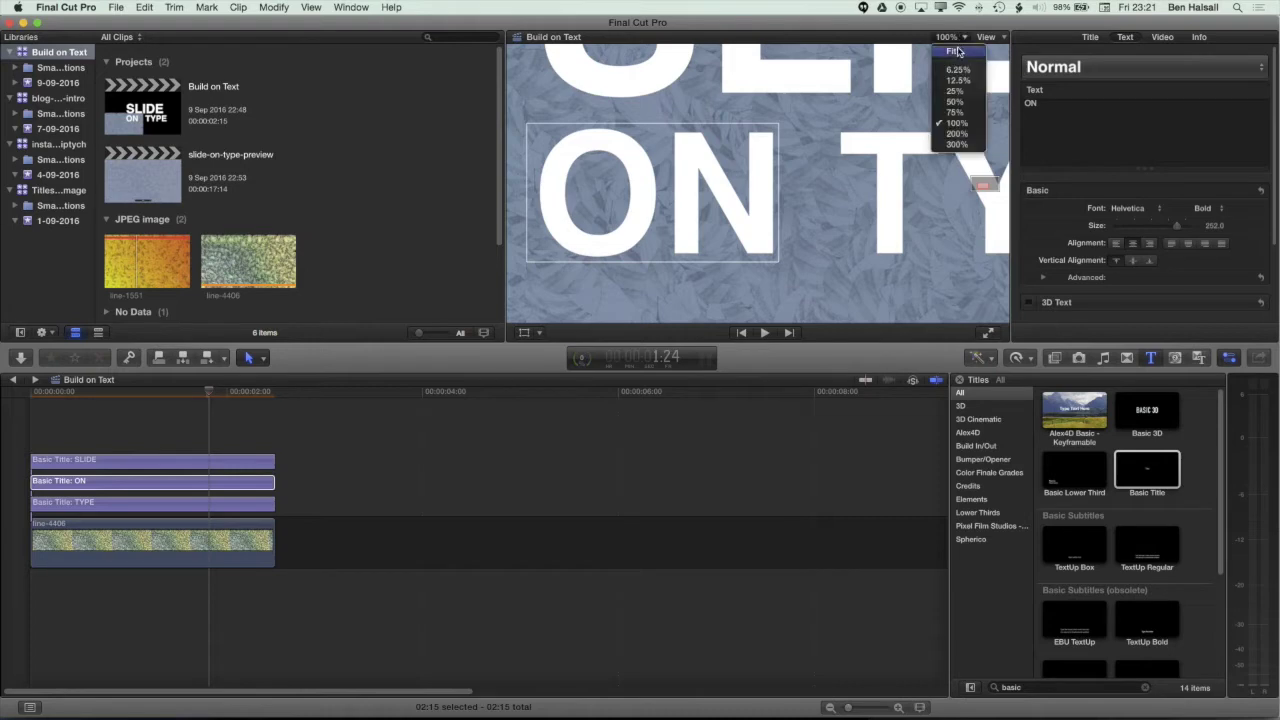
pyautogui.click(951, 51)
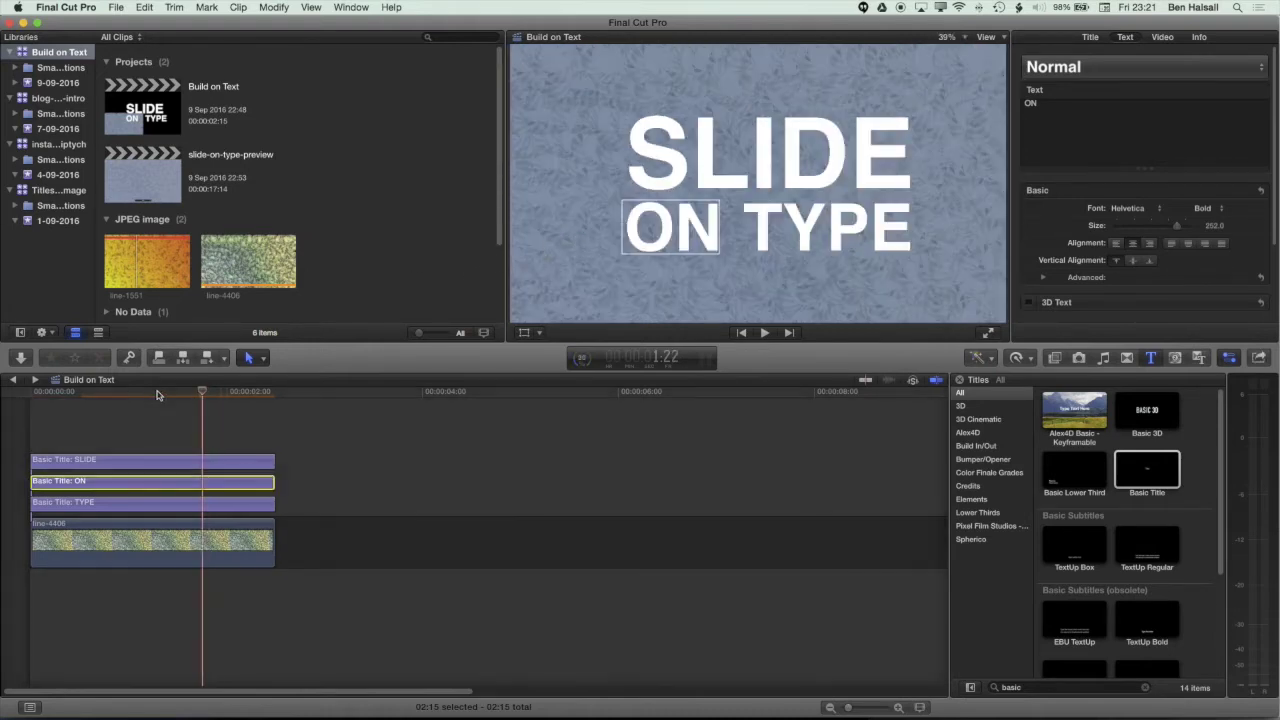
# Add a Transform Position keyframe to the ON title at 1:05 in the timeline
pyautogui.click(114, 392)
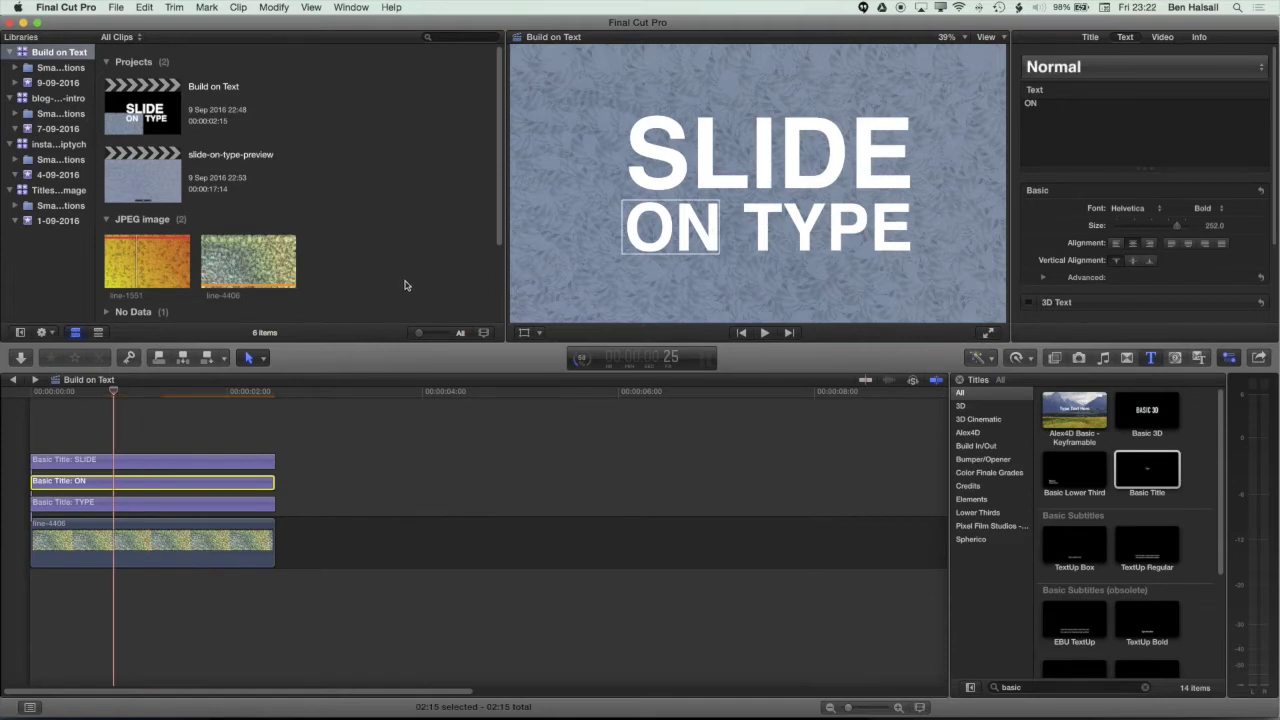
pyautogui.moveTo(113, 393); pyautogui.dragTo(145, 403)
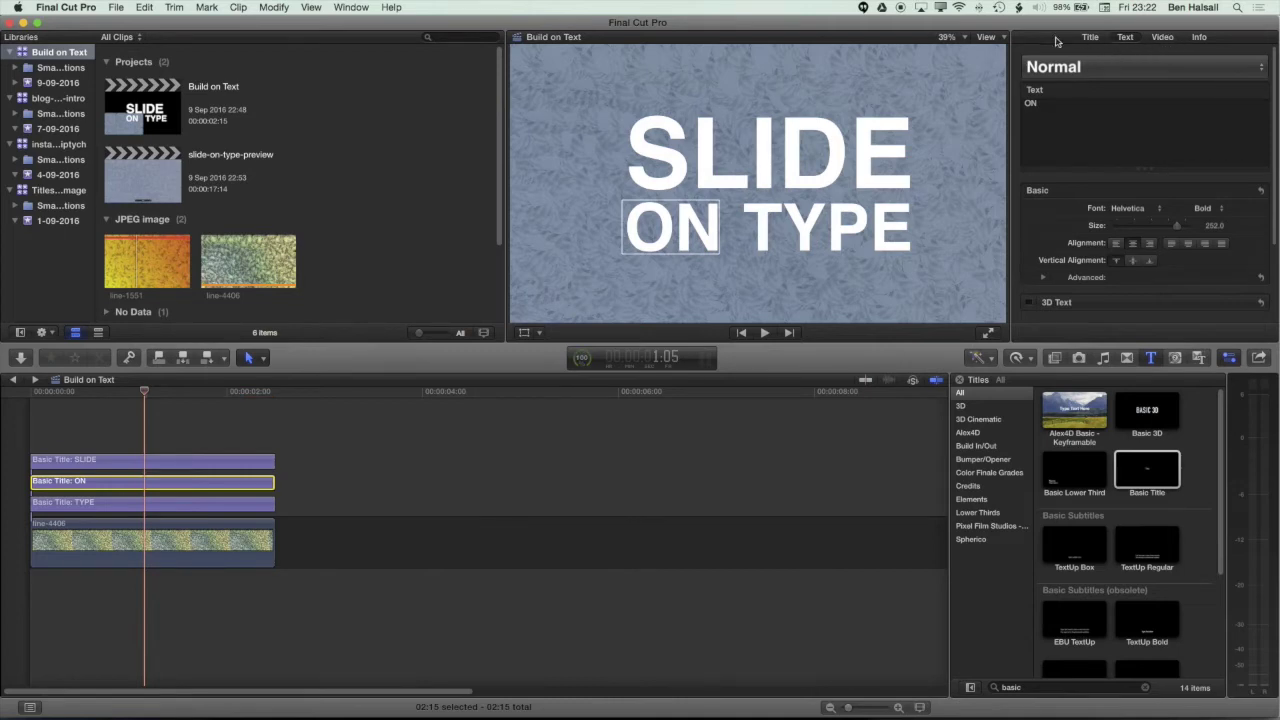
pyautogui.click(351, 7)
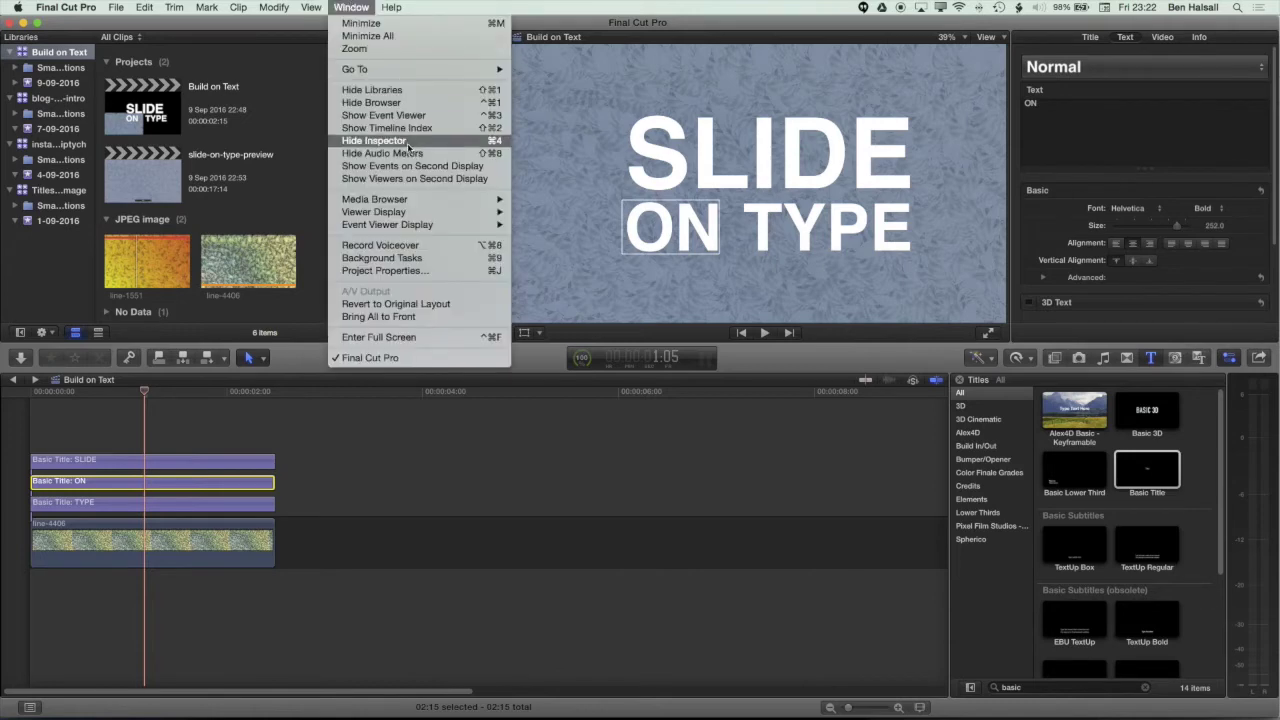
pyautogui.click(488, 5)
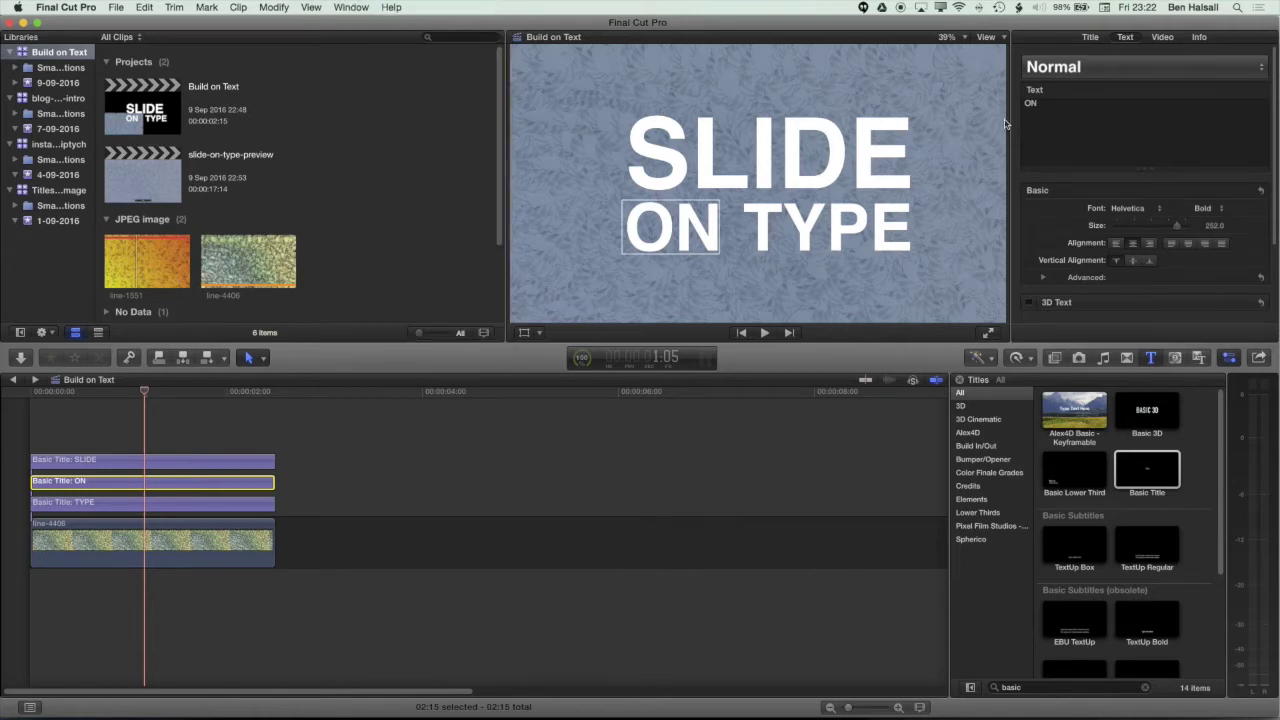
pyautogui.click(1162, 38)
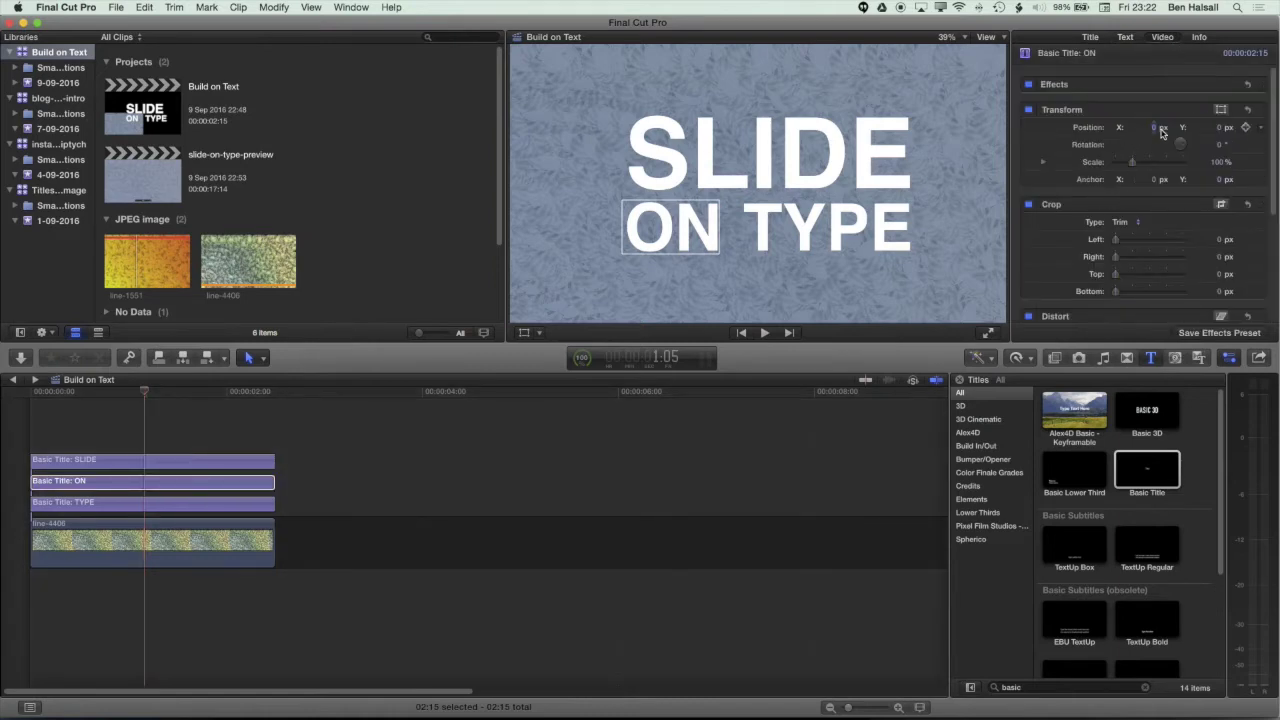
pyautogui.click(1246, 128)
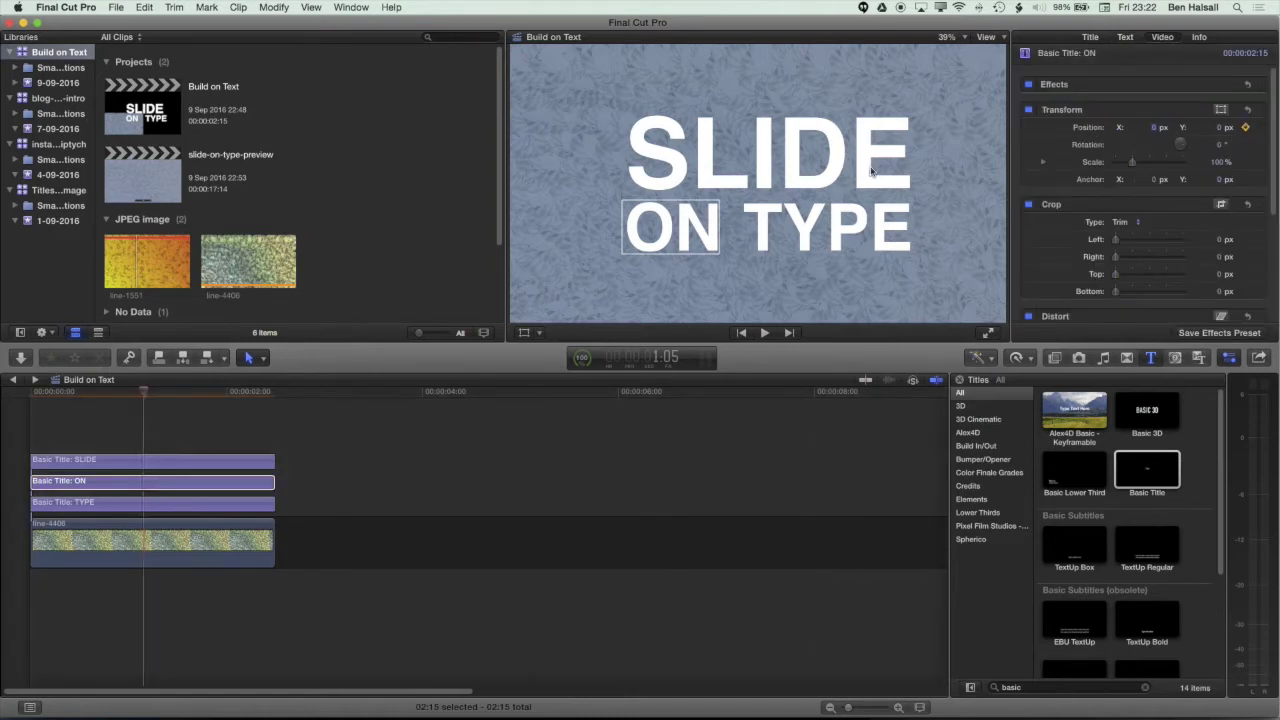
# Add Position keyframes at 1:05 to the SLIDE and TYPE titles as well
pyautogui.click(145, 467)
pyautogui.click(1246, 128)
pyautogui.click(148, 505)
pyautogui.click(134, 463)
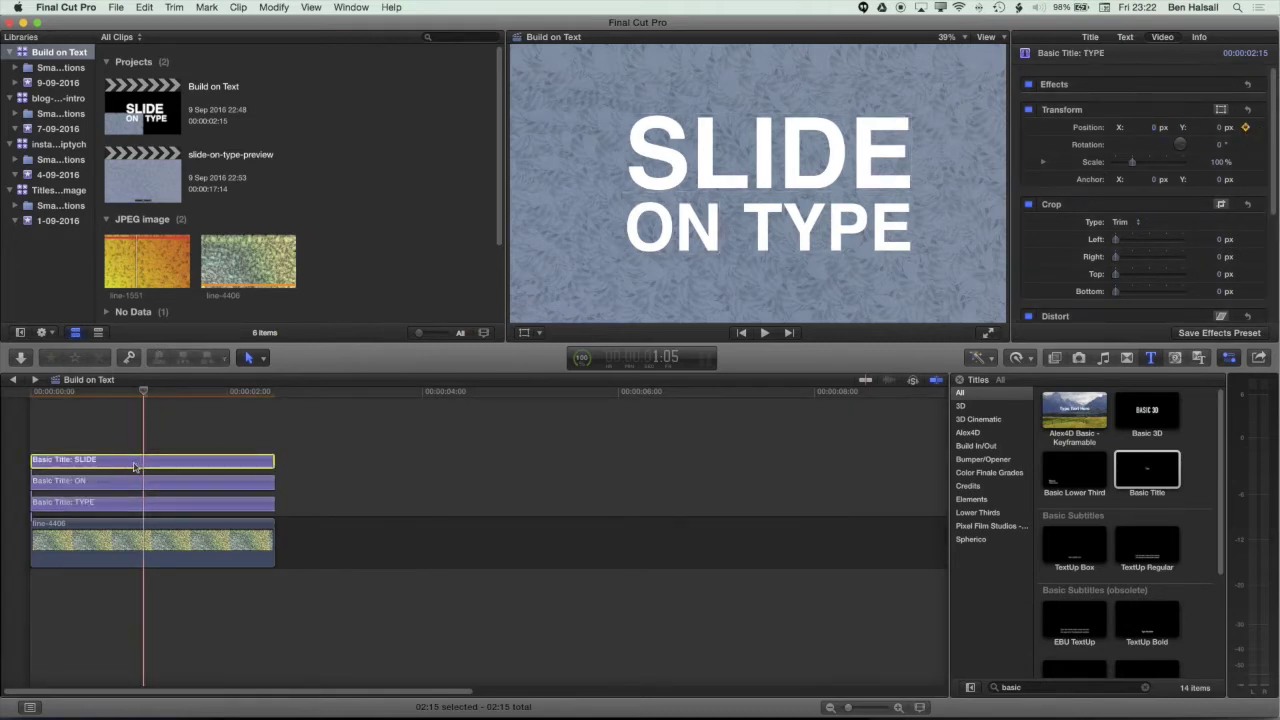
# Move the playhead back to frame 25, activate Transform for the SLIDE title and try shifting it left
pyautogui.click(139, 391)
pyautogui.moveTo(139, 391); pyautogui.dragTo(113, 391)
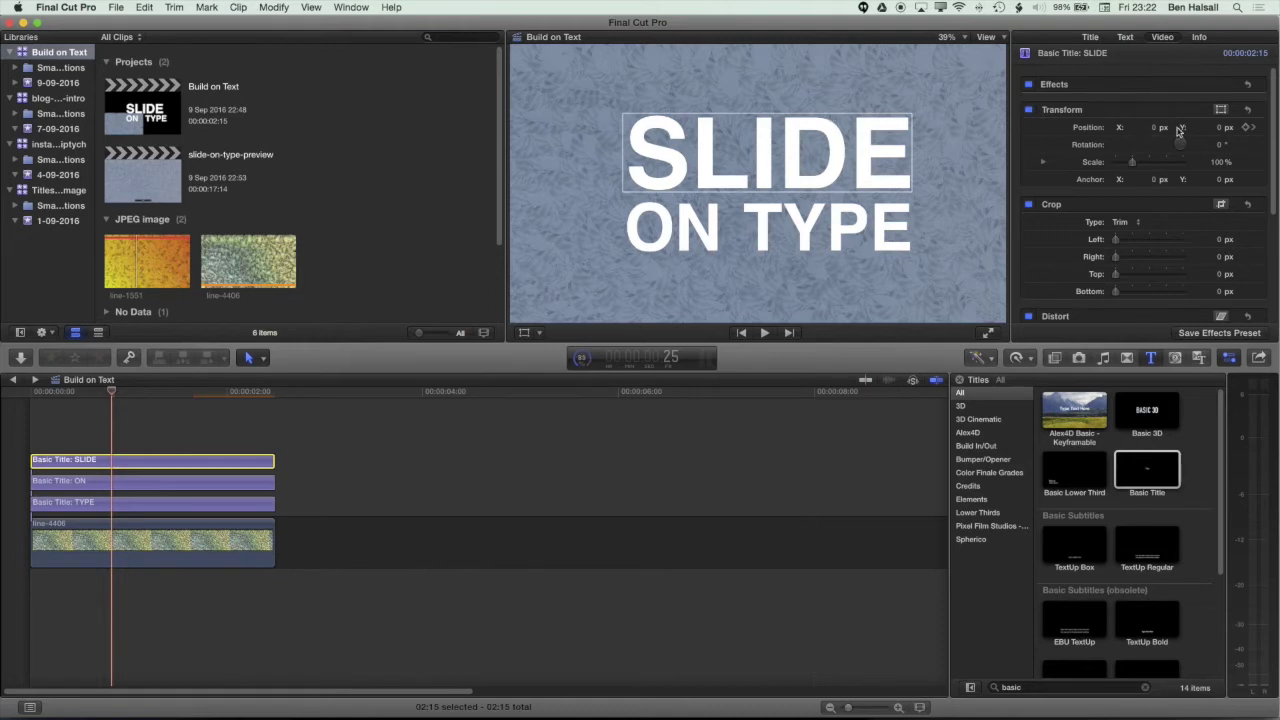
pyautogui.click(523, 333)
pyautogui.moveTo(766, 186); pyautogui.dragTo(631, 183)
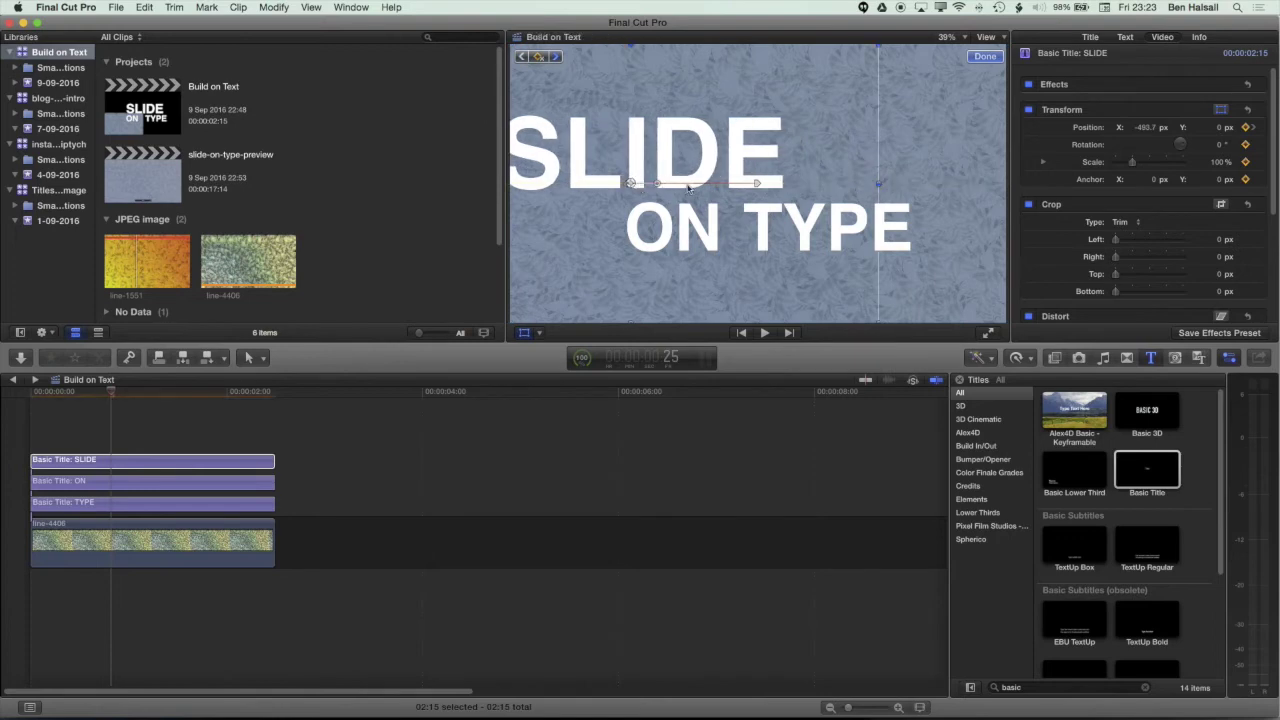
pyautogui.press('super+z')
# Move the SLIDE title completely off the image's left side at frame 25, to X about -1731 px and Y 0 px
pyautogui.moveTo(1157, 128); pyautogui.dragTo(1080, 128)
pyautogui.click(962, 40)
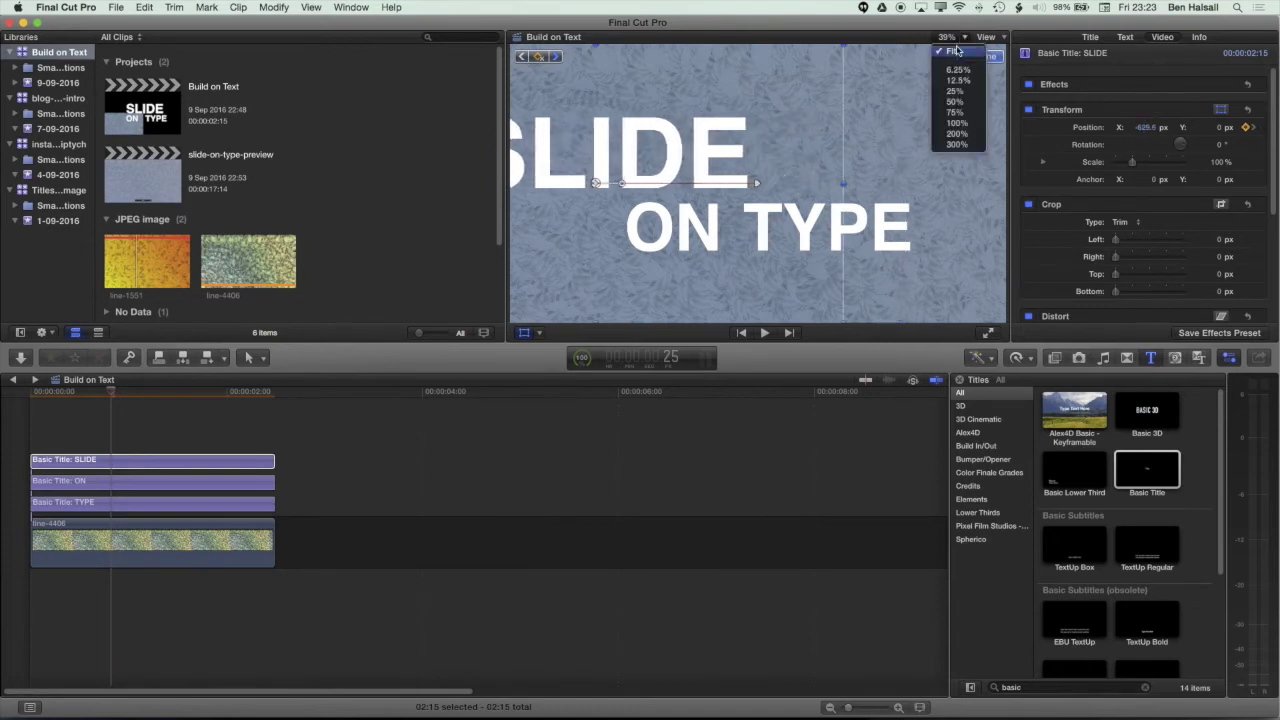
pyautogui.click(962, 97)
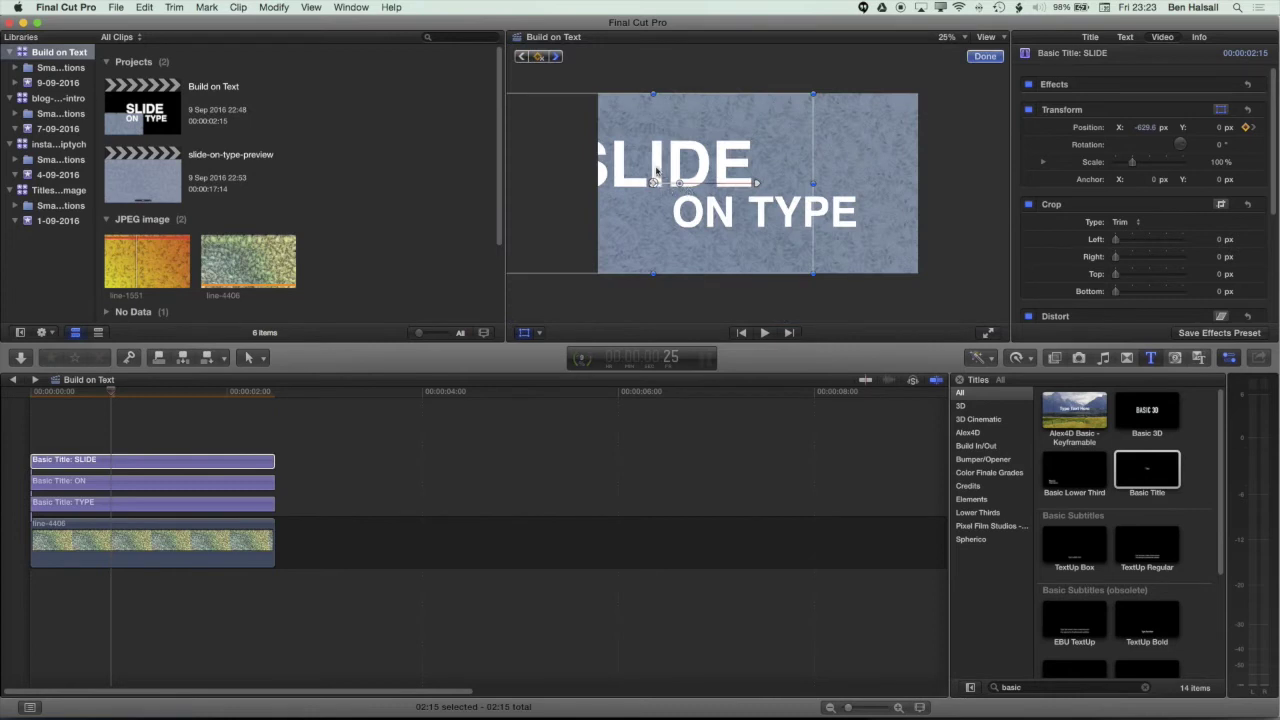
pyautogui.moveTo(658, 174); pyautogui.dragTo(520, 170)
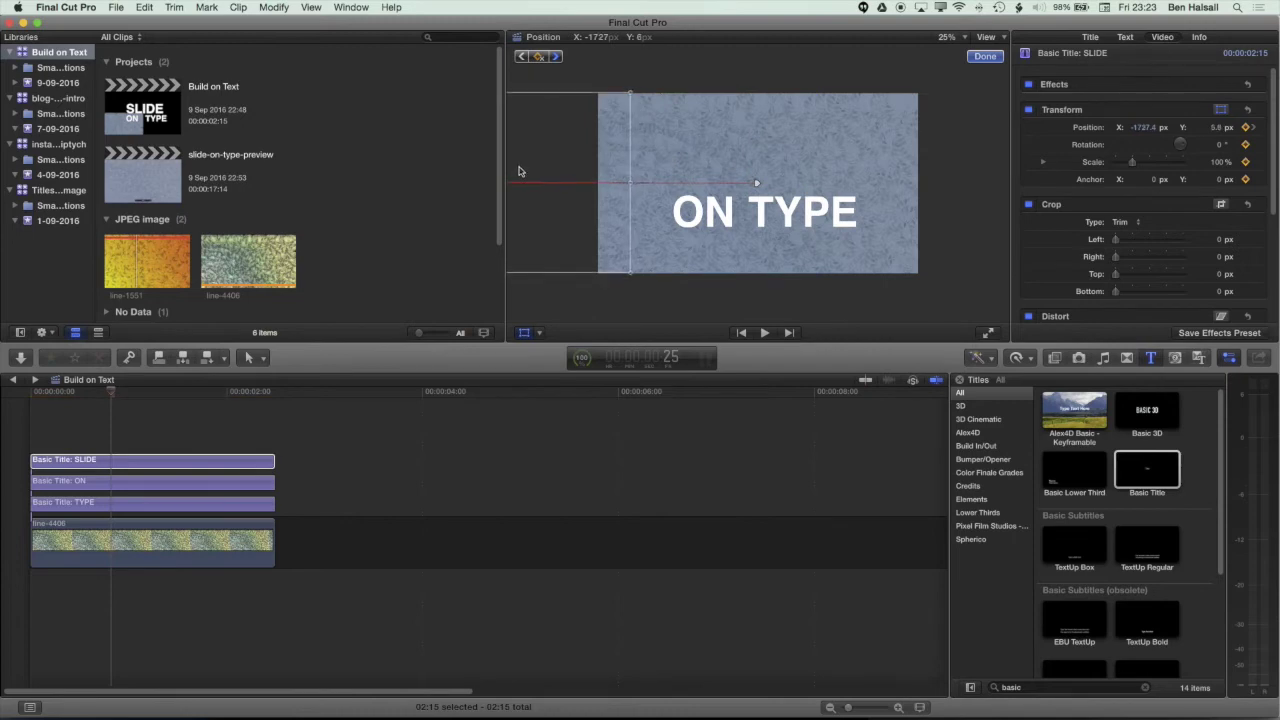
pyautogui.click(1215, 128)
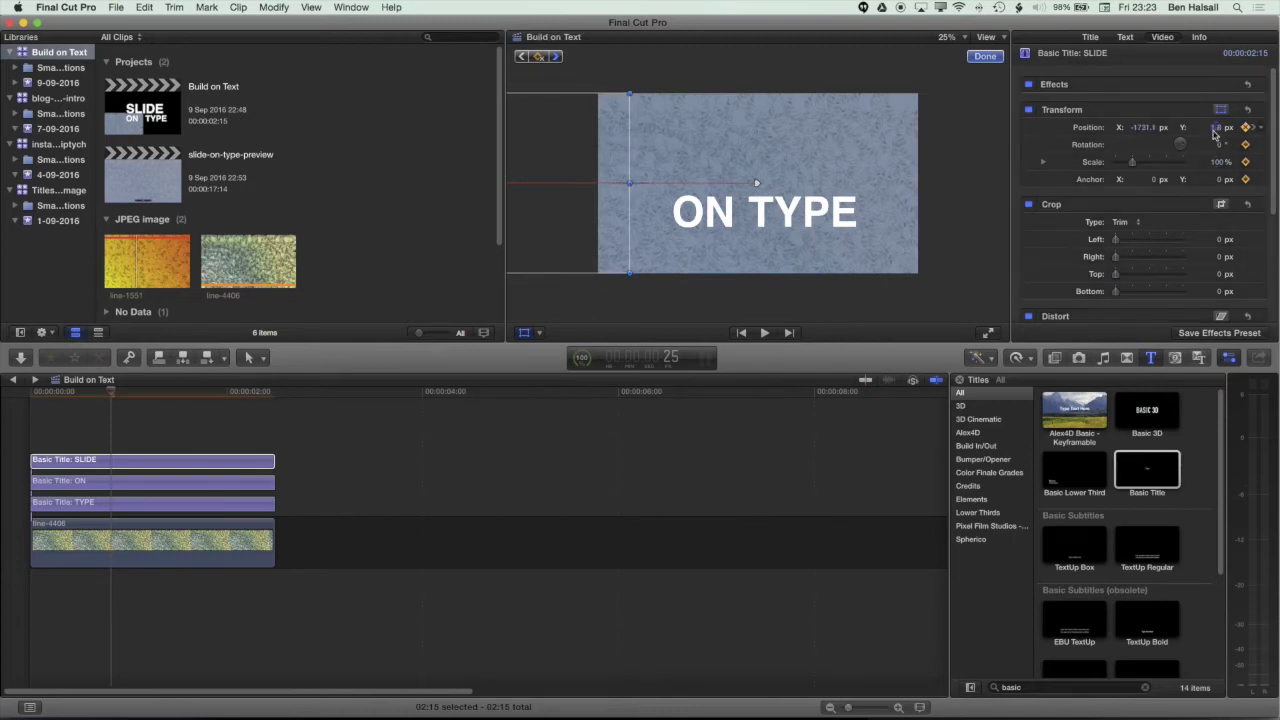
pyautogui.write('0')
pyautogui.press('Return')
# Scrub through the SLIDE title's slide-on movement and return to its first Position keyframe
pyautogui.moveTo(112, 393); pyautogui.dragTo(162, 401)
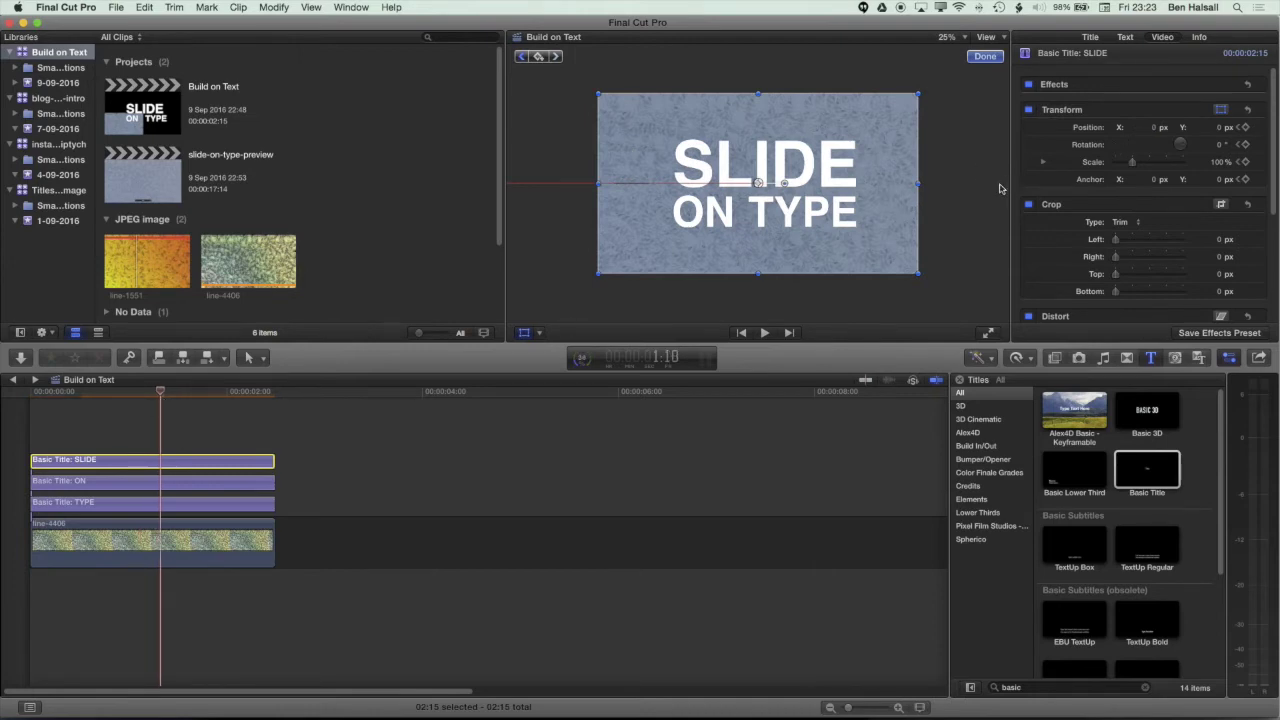
pyautogui.click(1239, 128)
pyautogui.click(1240, 128)
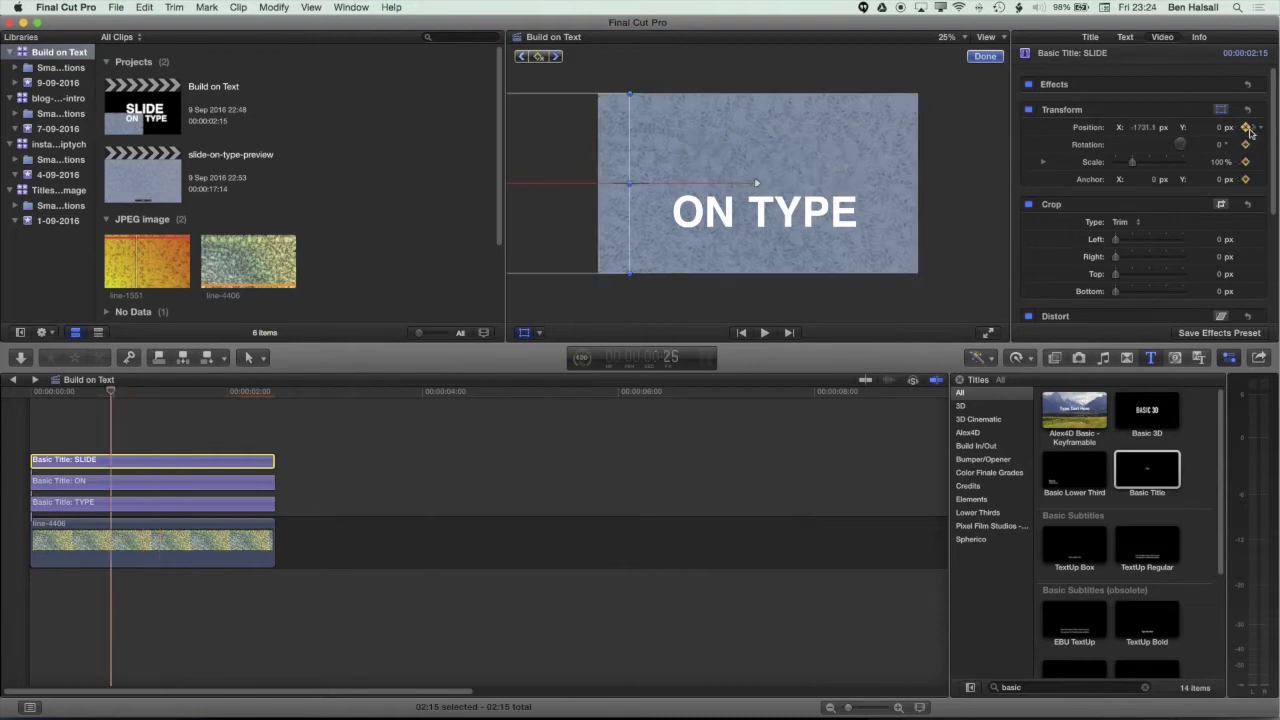
# Set the SLIDE title's motion path point at the 1:05 keyframe to Linear and return the playhead to the start
pyautogui.click(1256, 129)
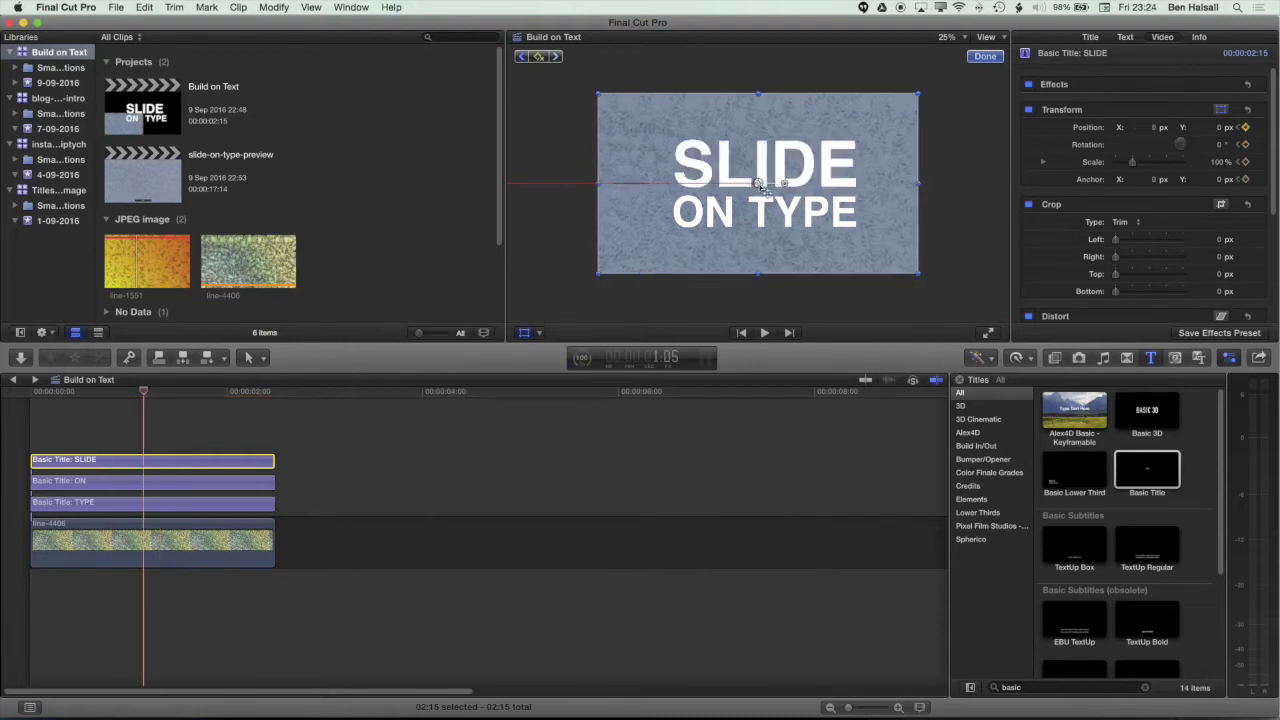
pyautogui.rightClick(759, 186)
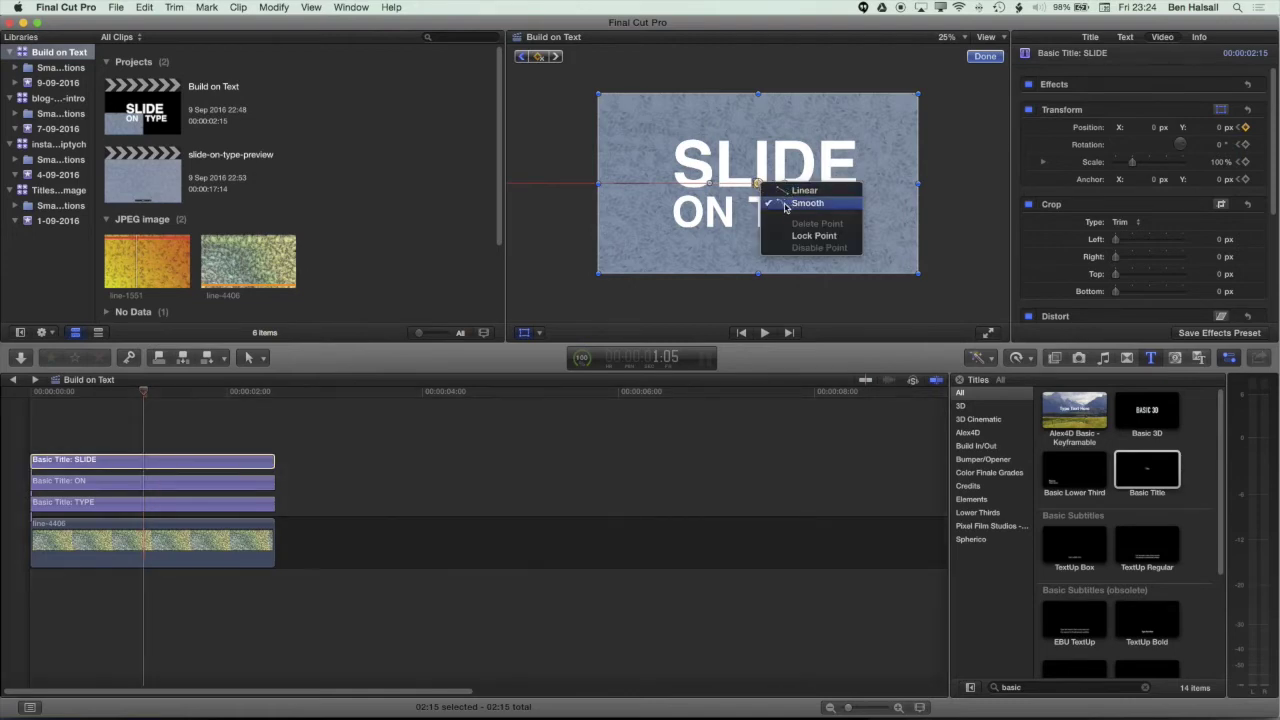
pyautogui.click(795, 191)
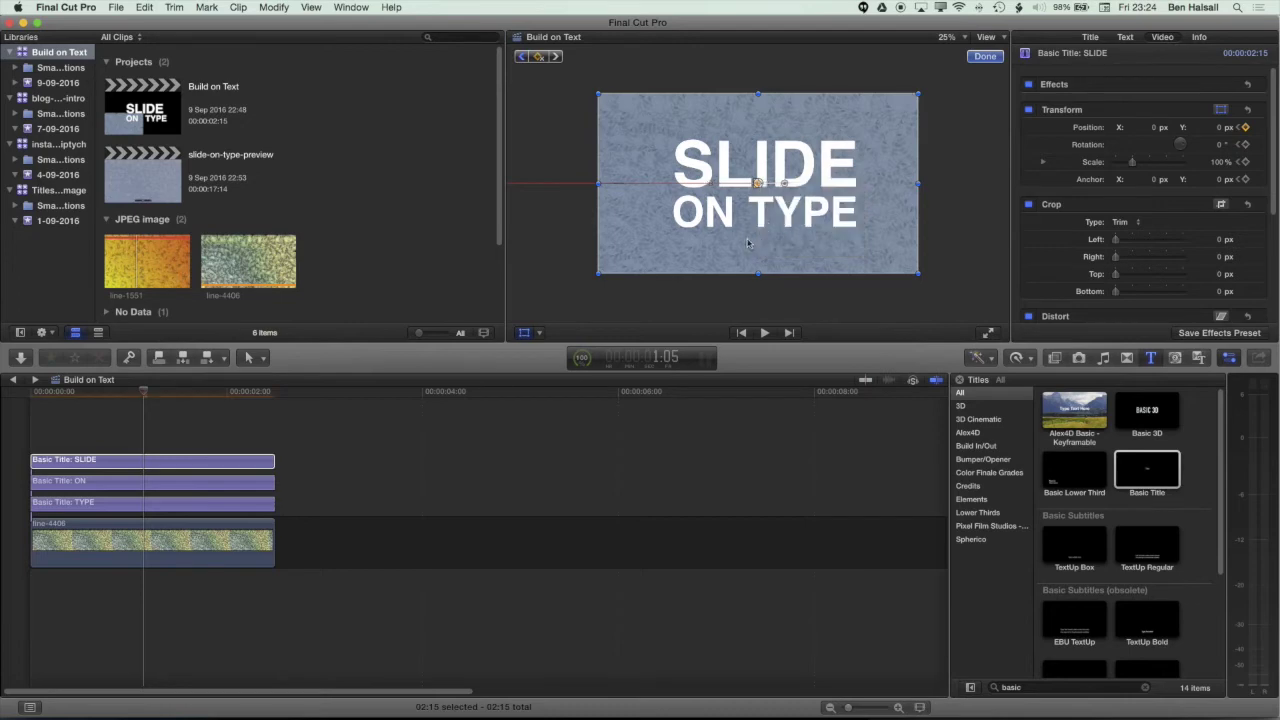
pyautogui.moveTo(145, 392); pyautogui.dragTo(30, 396)
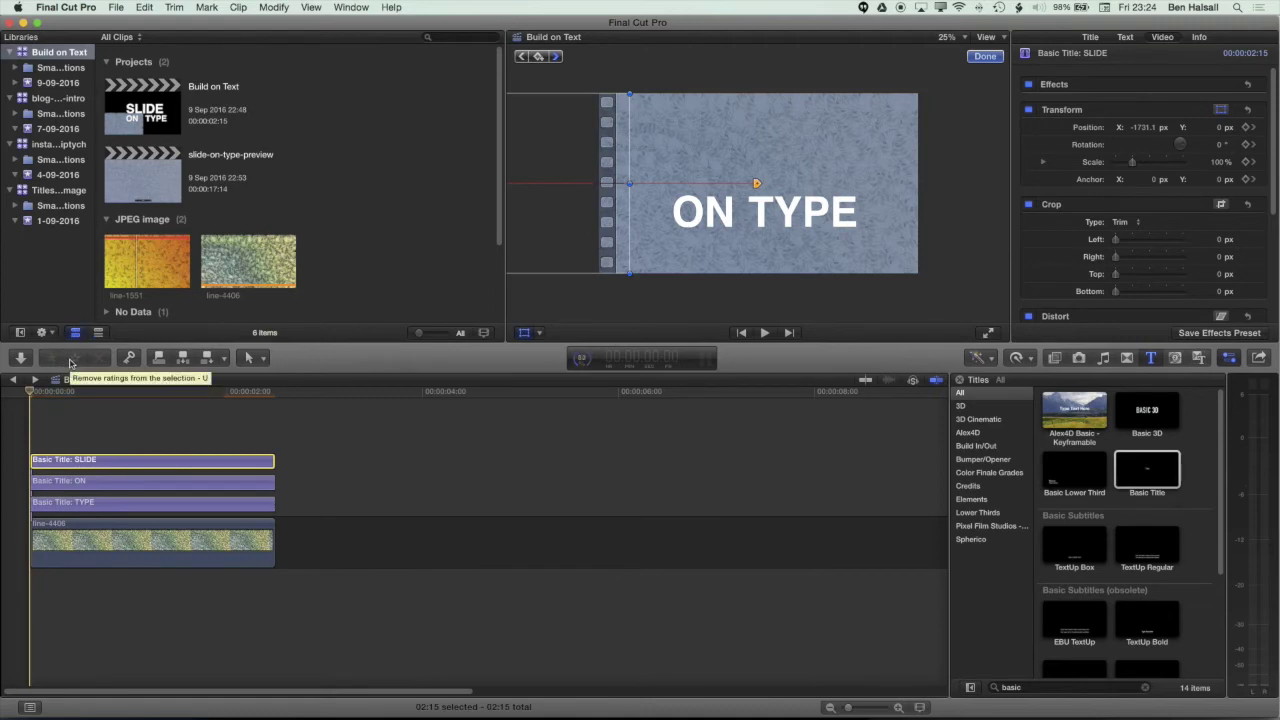
# Play back the SLIDE title's slide-on animation and park the playhead at 1:04
pyautogui.press('space')
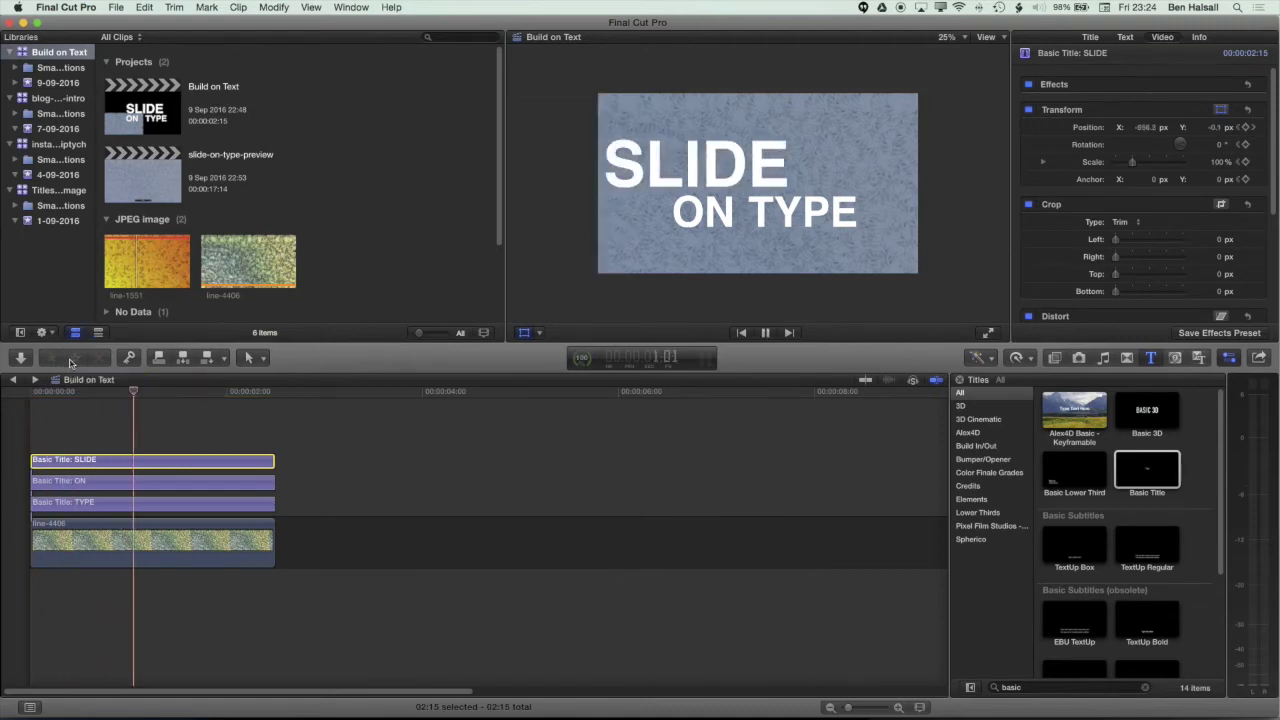
pyautogui.press('space')
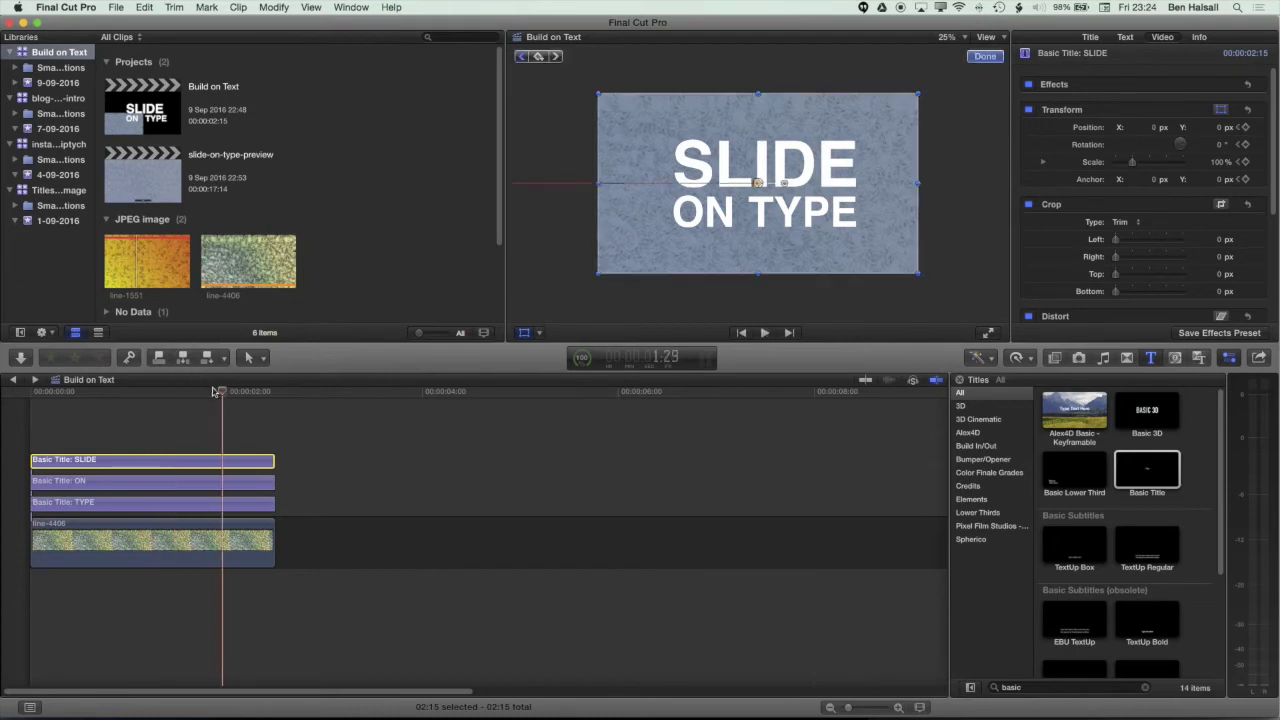
pyautogui.moveTo(222, 395); pyautogui.dragTo(145, 405)
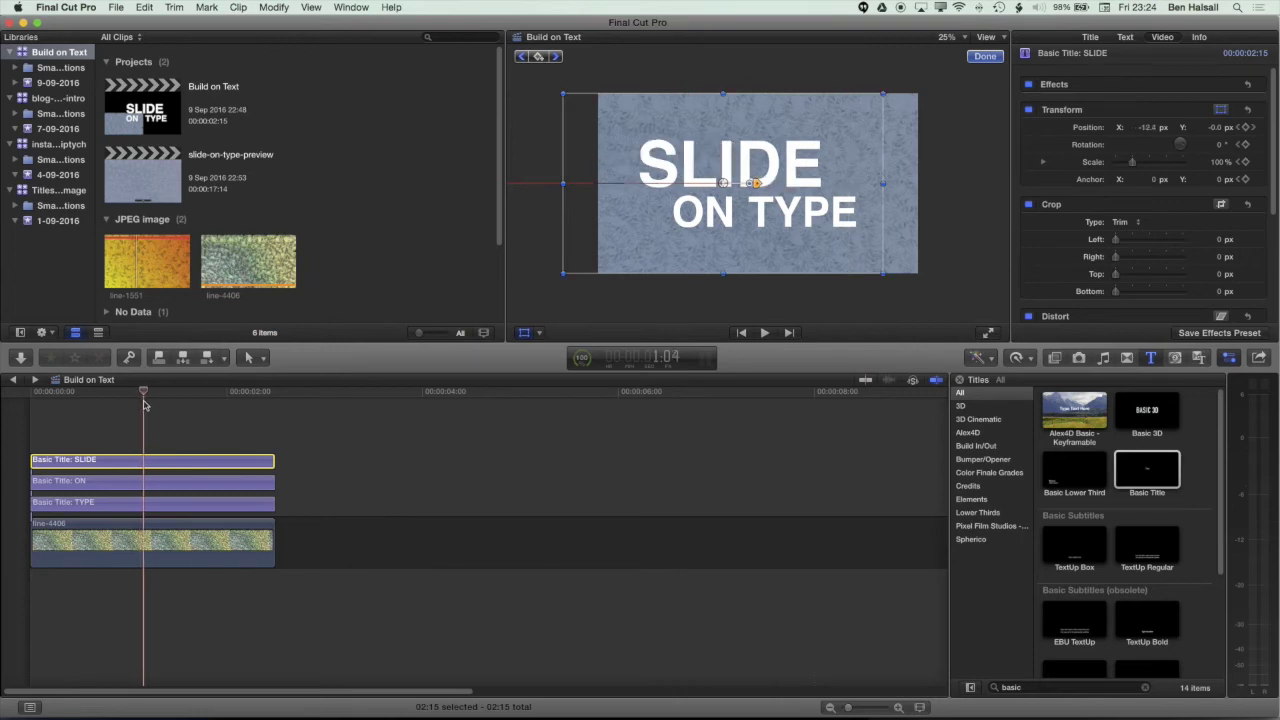
# Show the ON title's video animation and shift its Transform keyframe to about 1:12
pyautogui.click(137, 487)
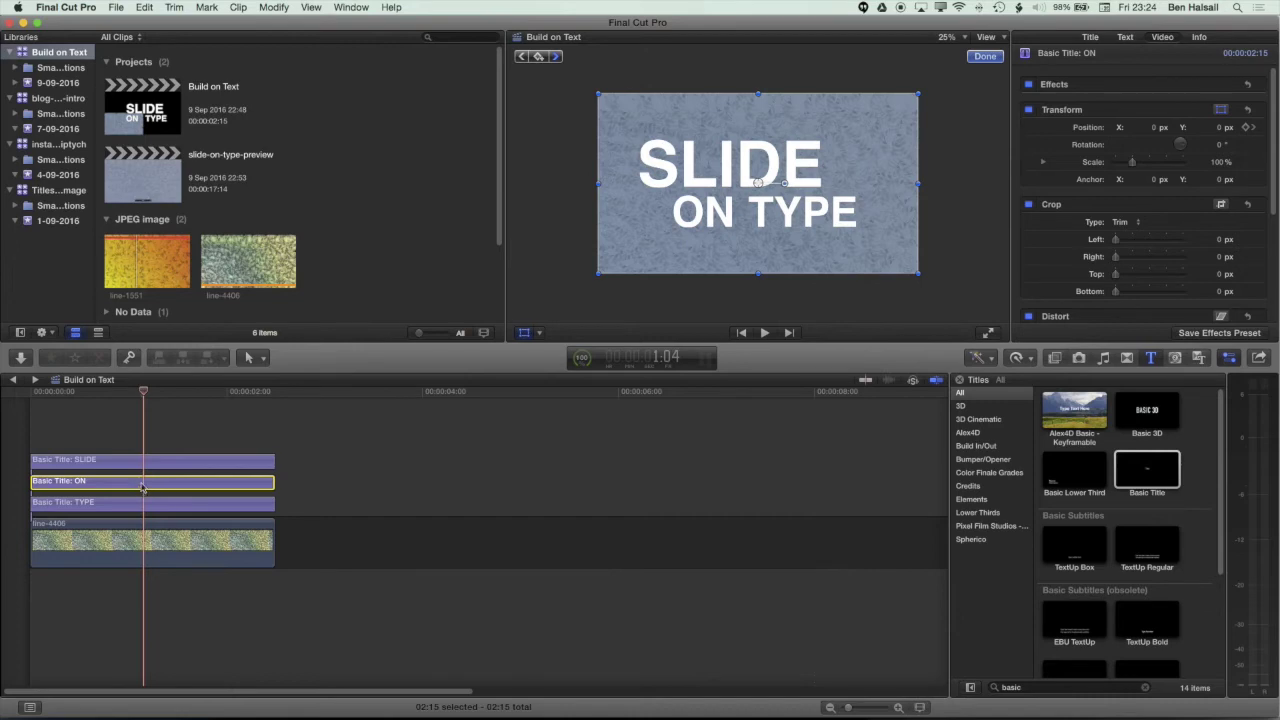
pyautogui.rightClick(142, 487)
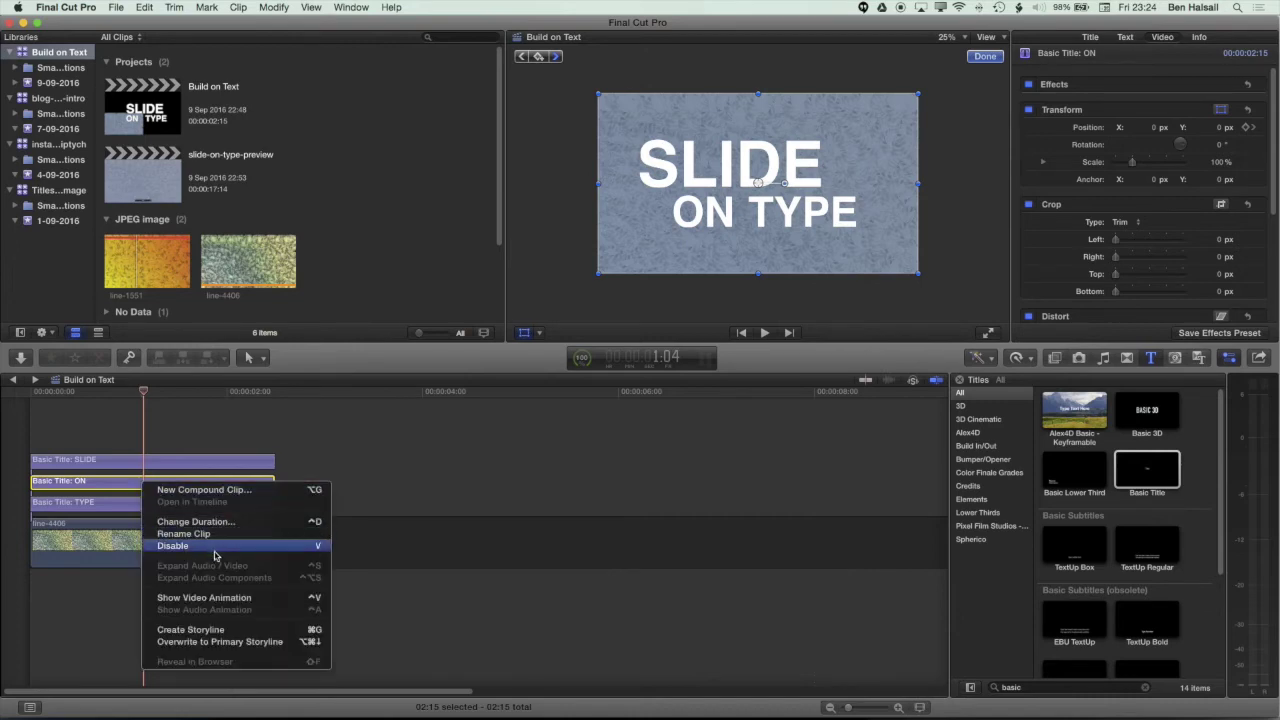
pyautogui.click(201, 599)
pyautogui.hotkey('ctrl', 'v')
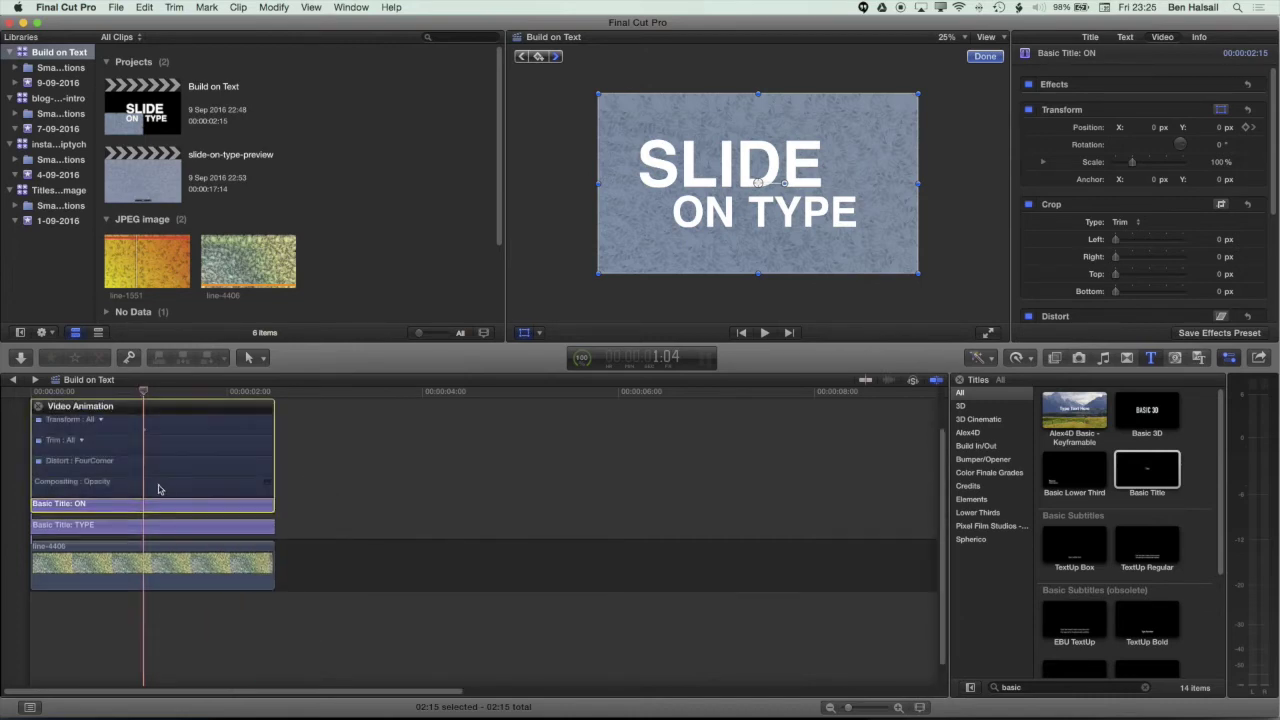
pyautogui.click(145, 432)
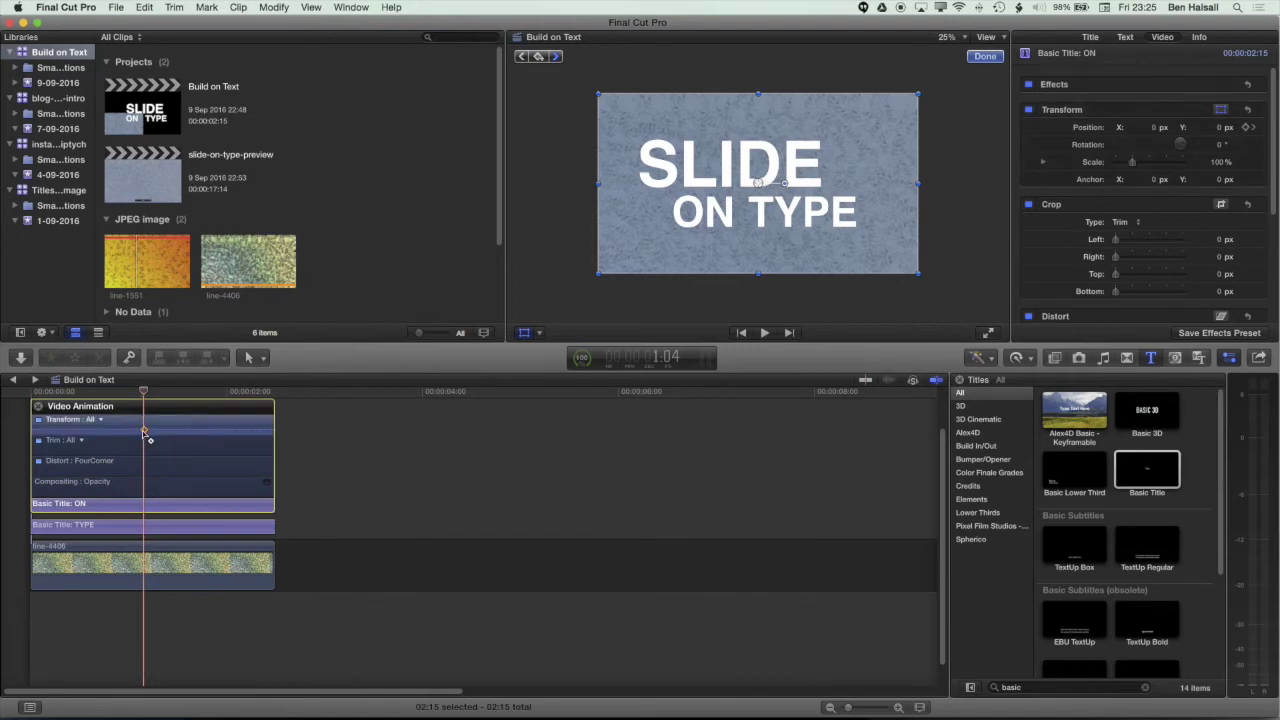
pyautogui.moveTo(147, 436); pyautogui.dragTo(167, 430)
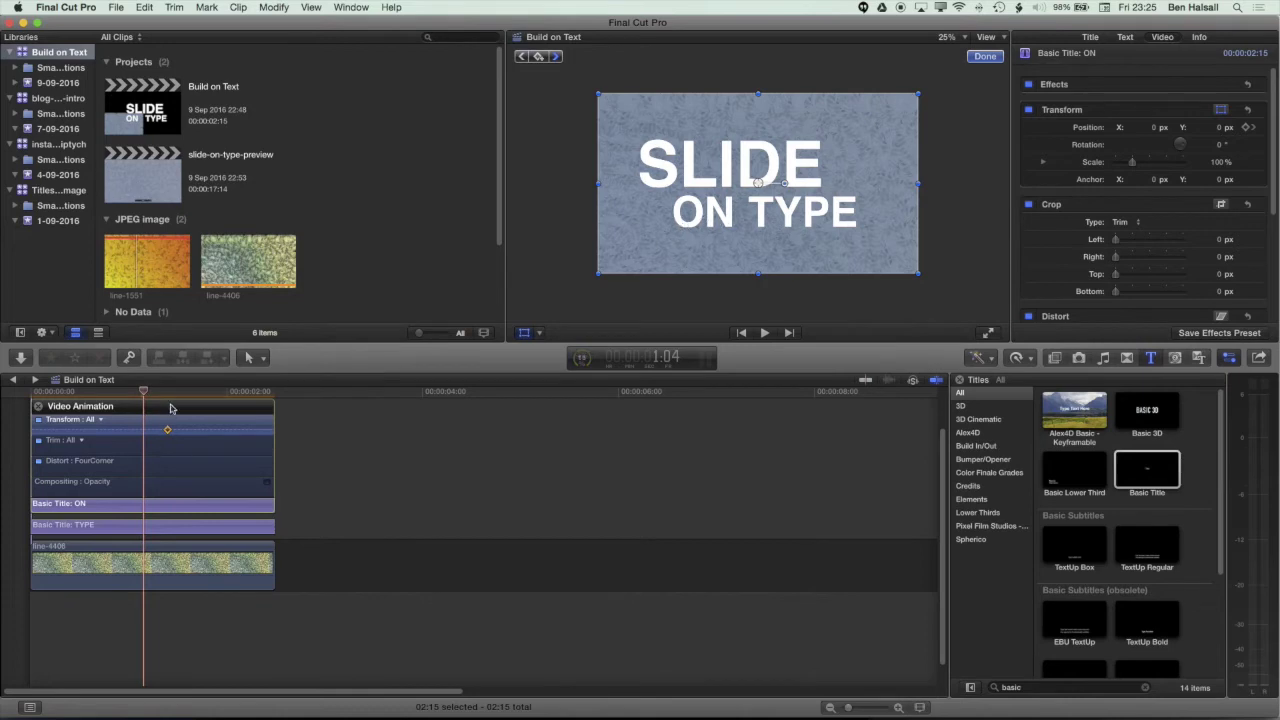
# Move the ON title straight down below the image at 1:04, to Y about -665 px, and preview its upward slide
pyautogui.click(150, 513)
pyautogui.moveTo(762, 186); pyautogui.dragTo(758, 295)
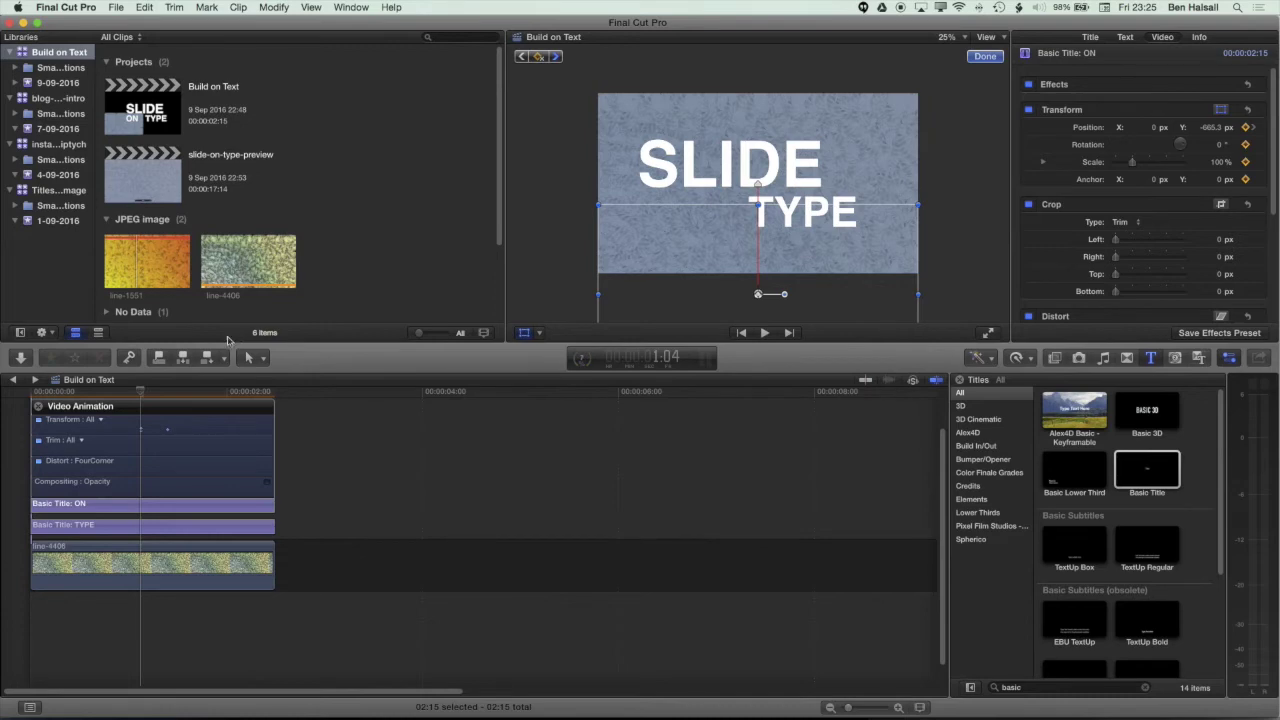
pyautogui.moveTo(116, 393); pyautogui.dragTo(38, 398)
pyautogui.press('space')
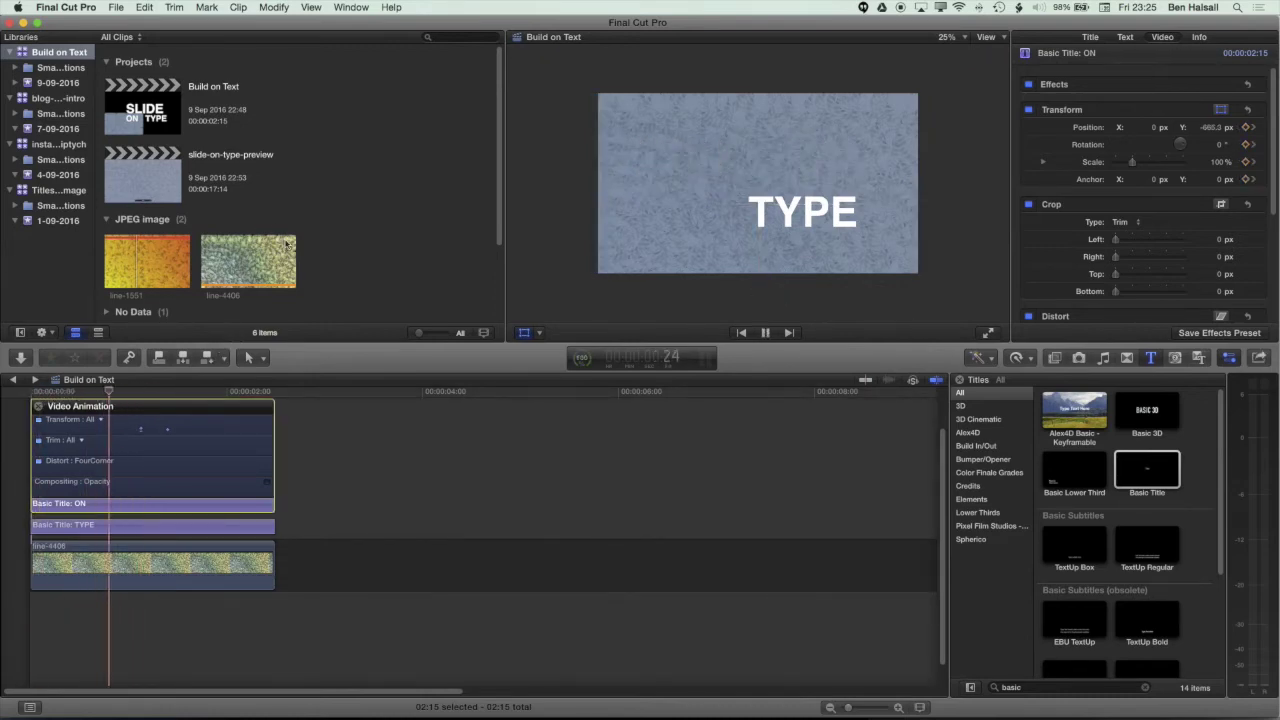
pyautogui.moveTo(236, 391); pyautogui.dragTo(157, 391)
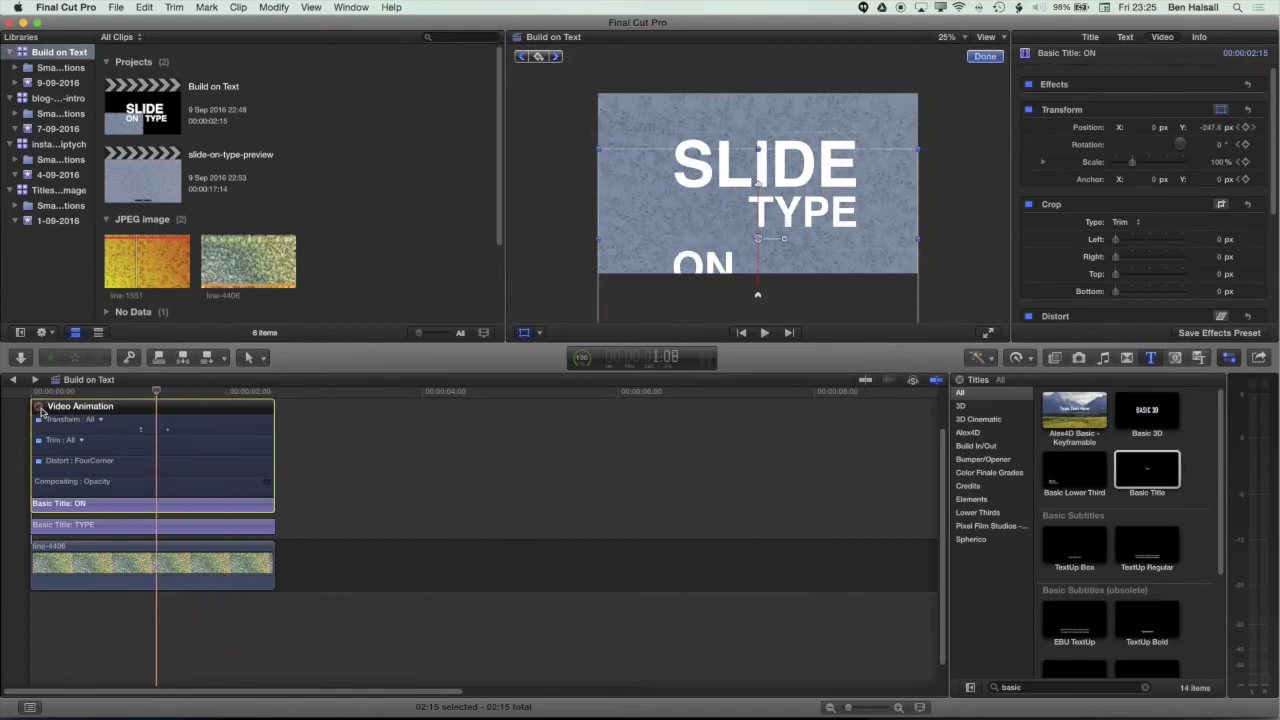
pyautogui.click(38, 408)
# With the playhead at 1:12, show the TYPE title's video animation and shift its Transform keyframe beyond the playhead
pyautogui.click(126, 532)
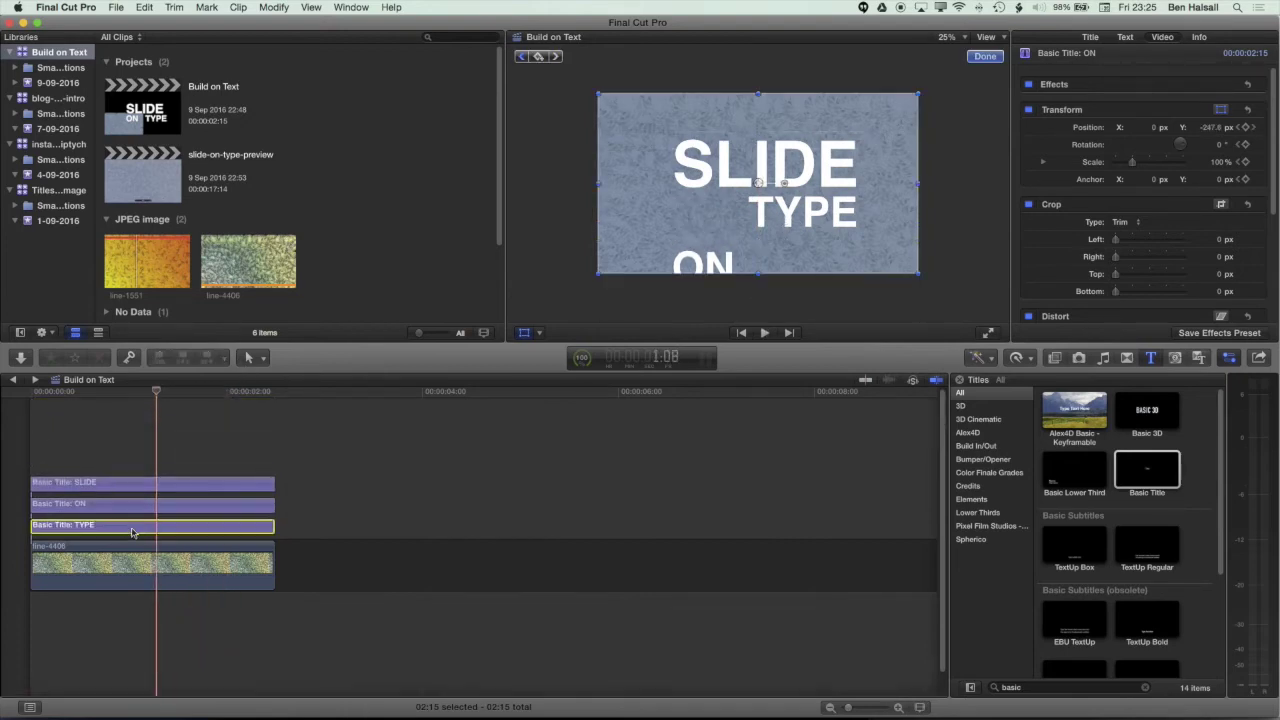
pyautogui.moveTo(157, 393)
pyautogui.mouseDown()
pyautogui.moveTo(134, 396)
pyautogui.moveTo(169, 399)
pyautogui.mouseUp()
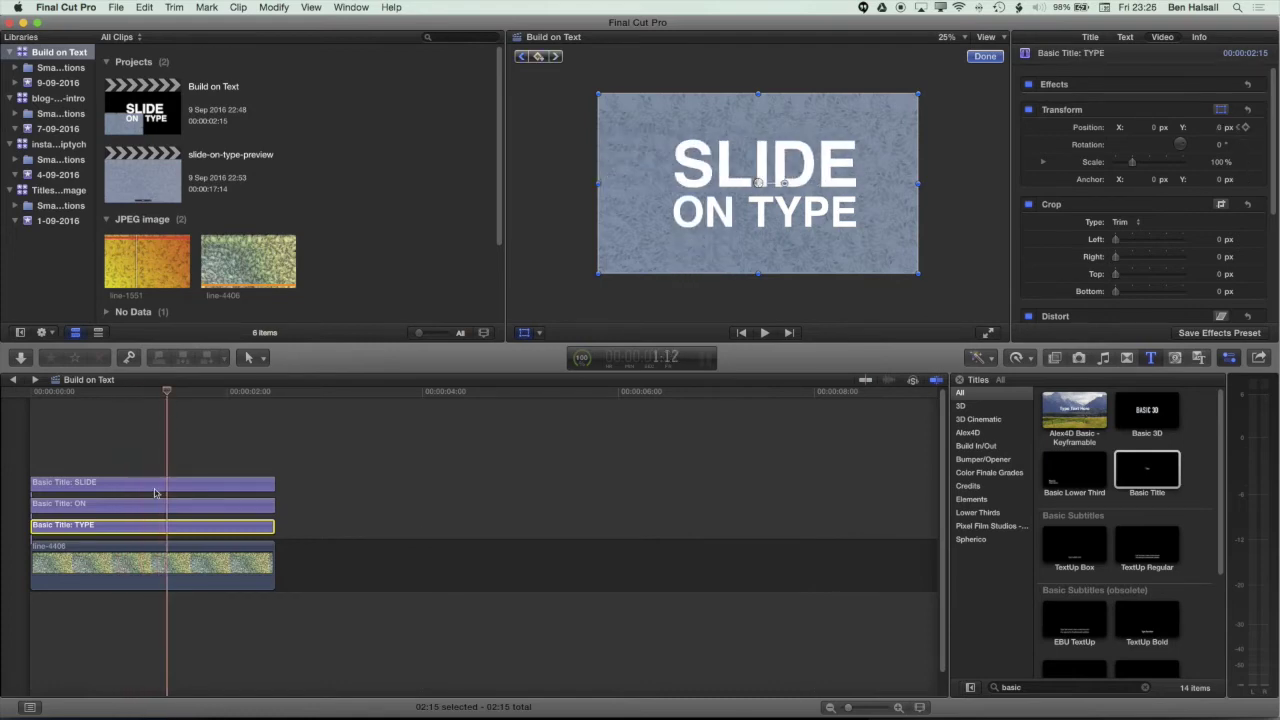
pyautogui.rightClick(155, 530)
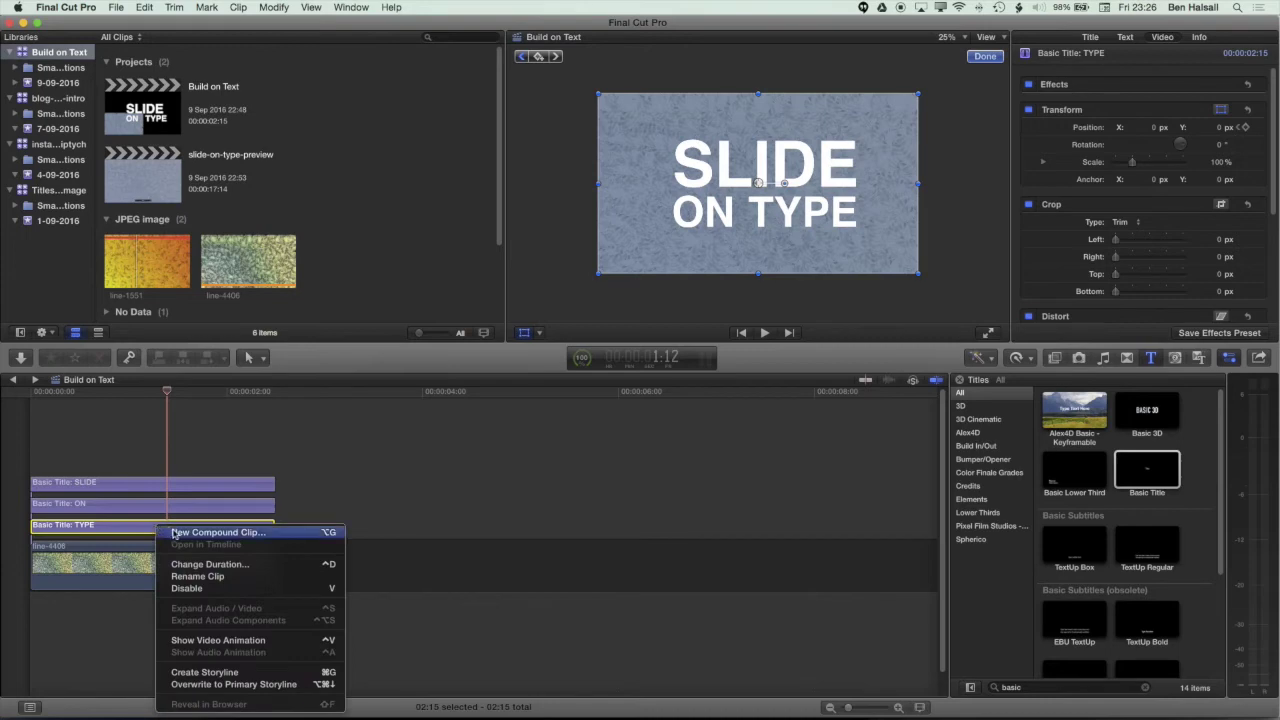
pyautogui.click(225, 640)
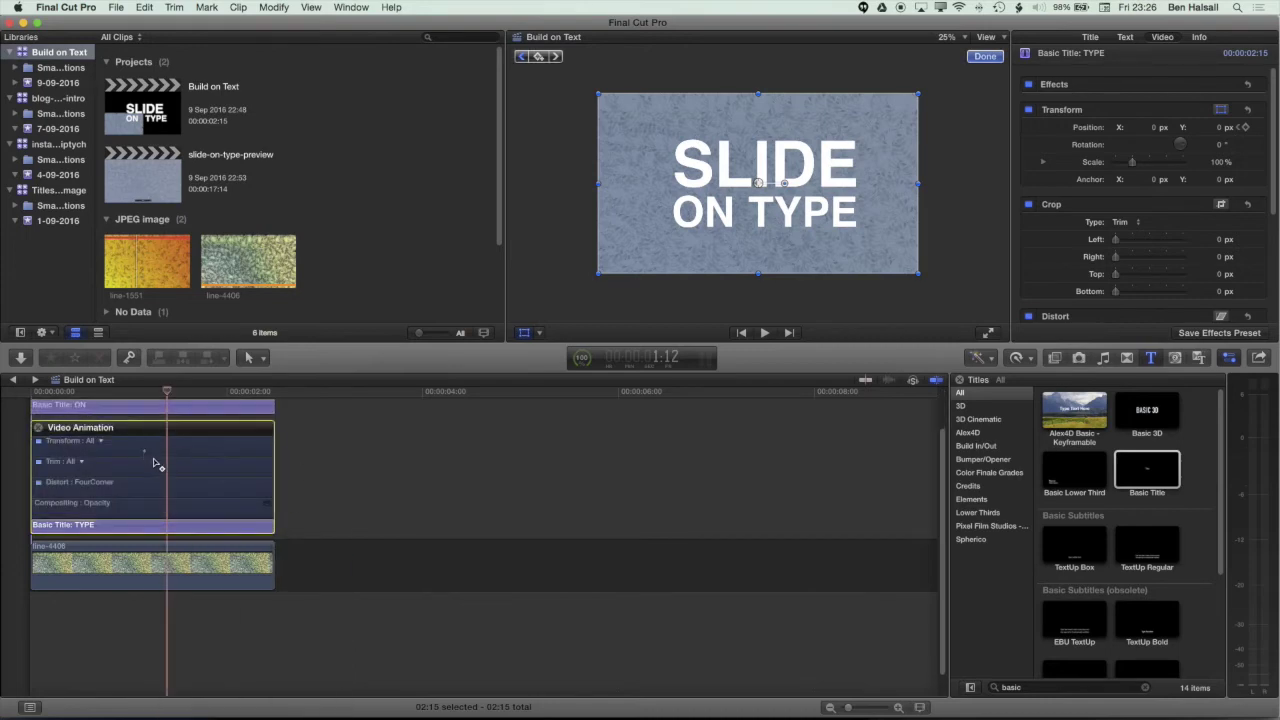
pyautogui.keyDown('alt'); pyautogui.click(145, 452); pyautogui.keyUp('alt')
pyautogui.moveTo(145, 453); pyautogui.dragTo(190, 451)
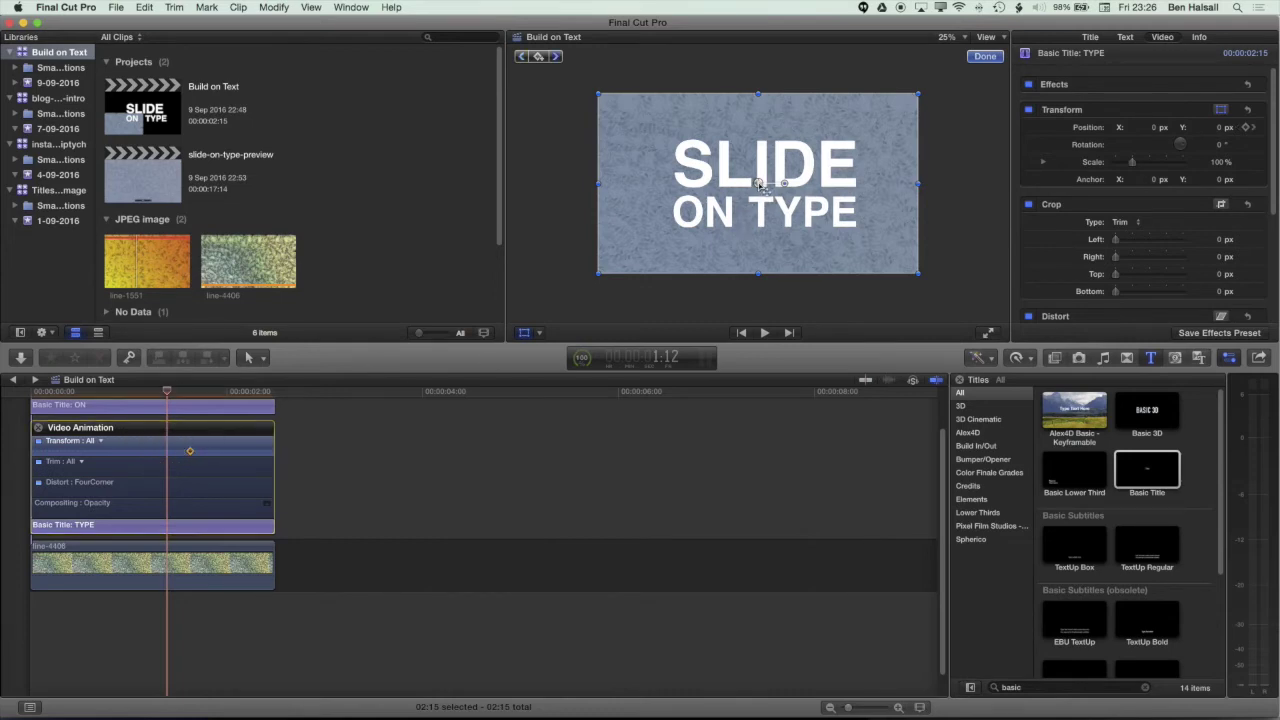
# Move the TYPE title off the image's right side at 1:12, to X about 1164 px and Y about -16 px, and play the result
pyautogui.moveTo(760, 187); pyautogui.dragTo(950, 191)
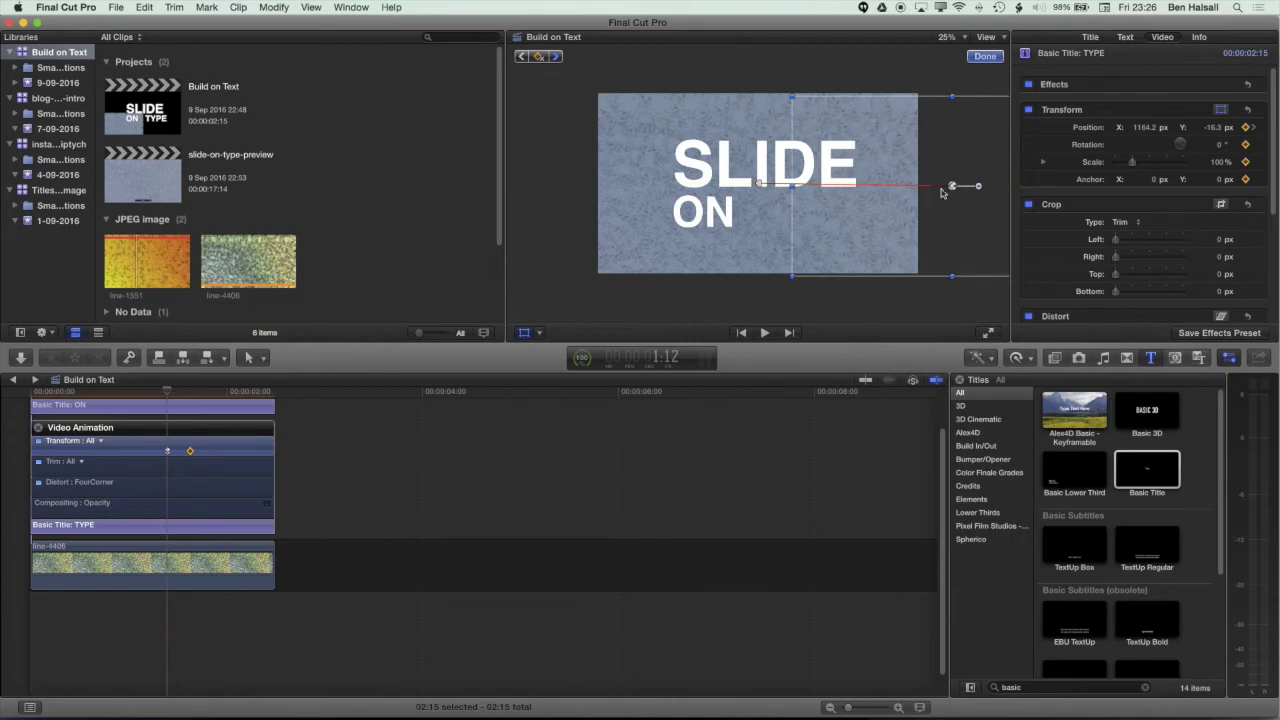
pyautogui.moveTo(167, 396); pyautogui.dragTo(27, 395)
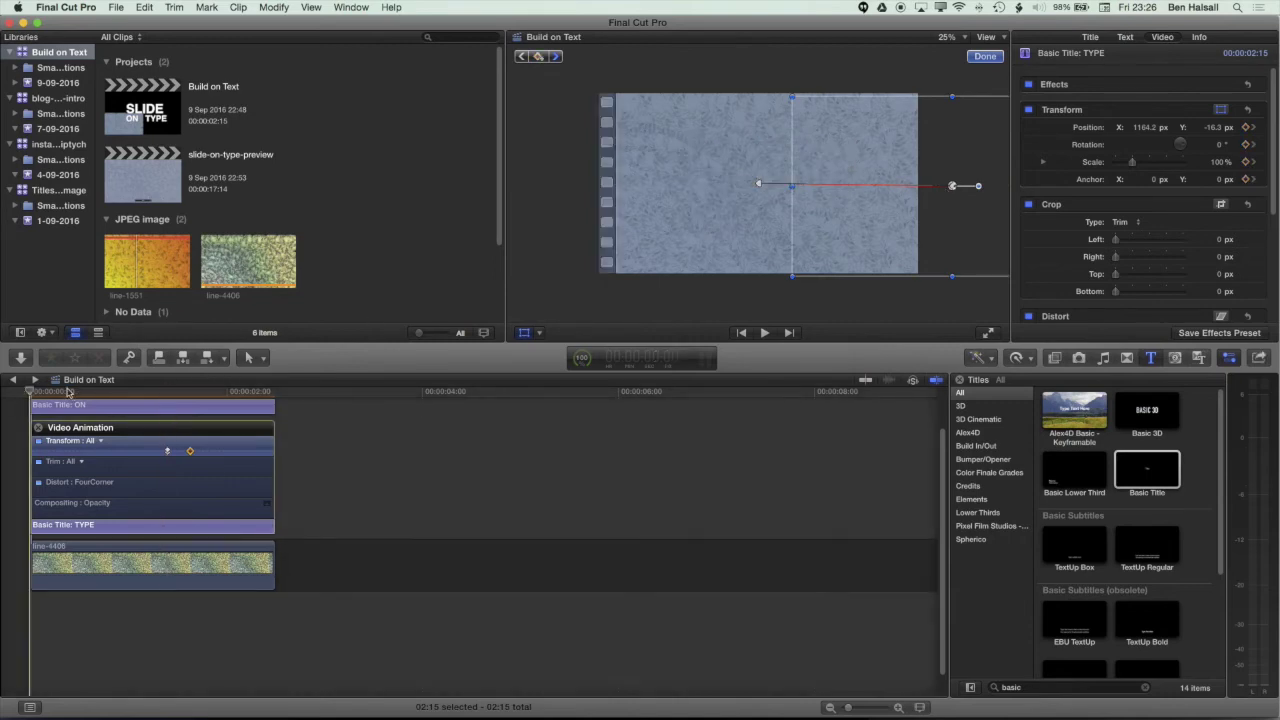
pyautogui.hotkey('ctrl', 'v')
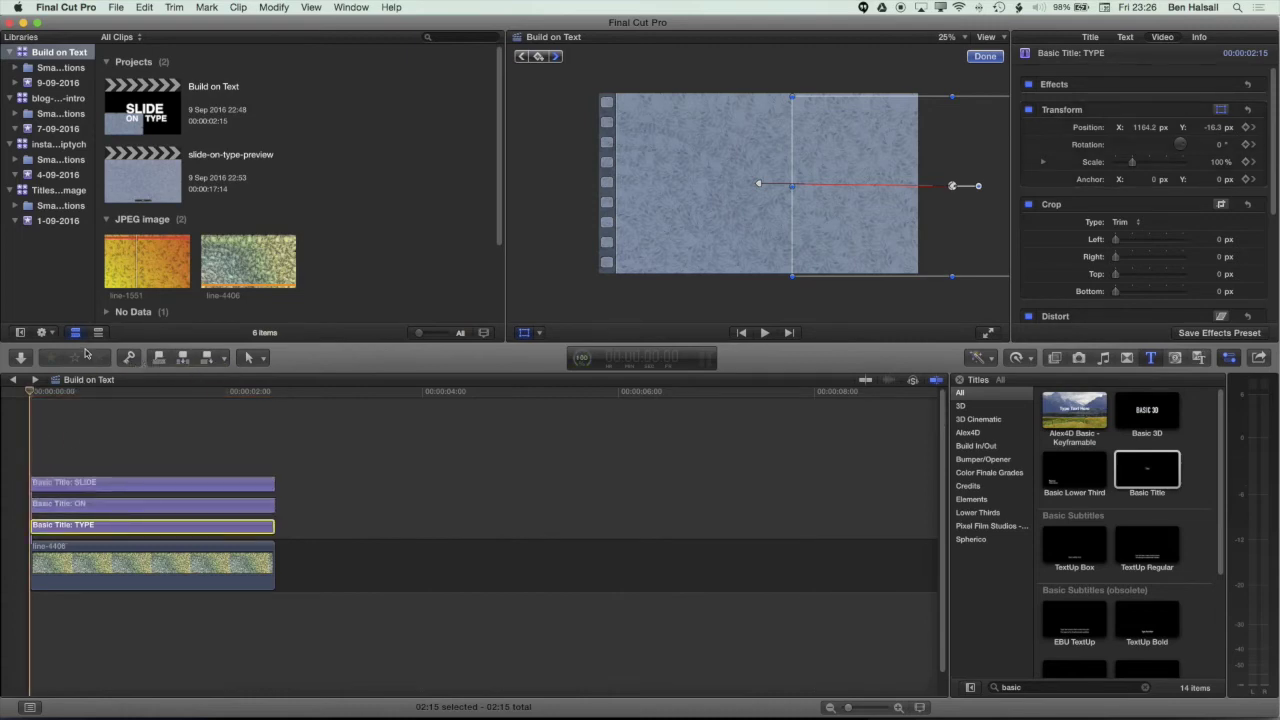
pyautogui.press('space')
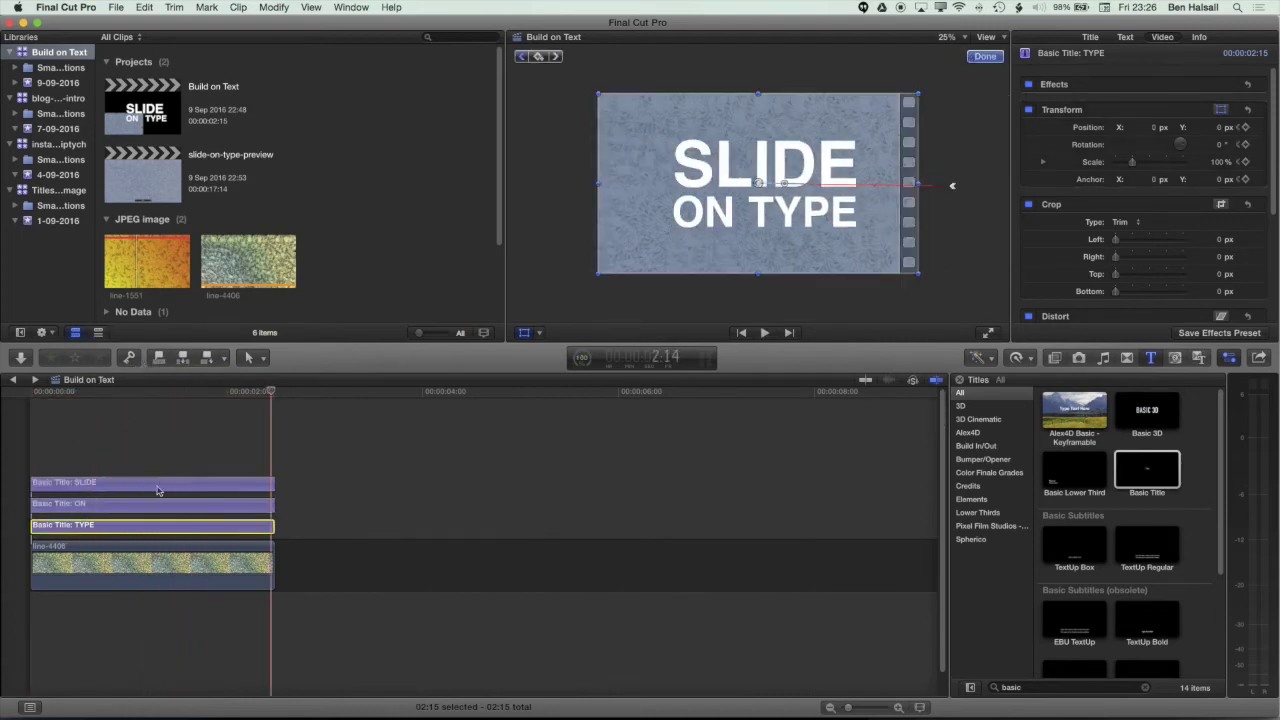
# Slow down the TYPE title's slide by spreading its two Transform keyframes further apart in its video animation
pyautogui.rightClick(135, 533)
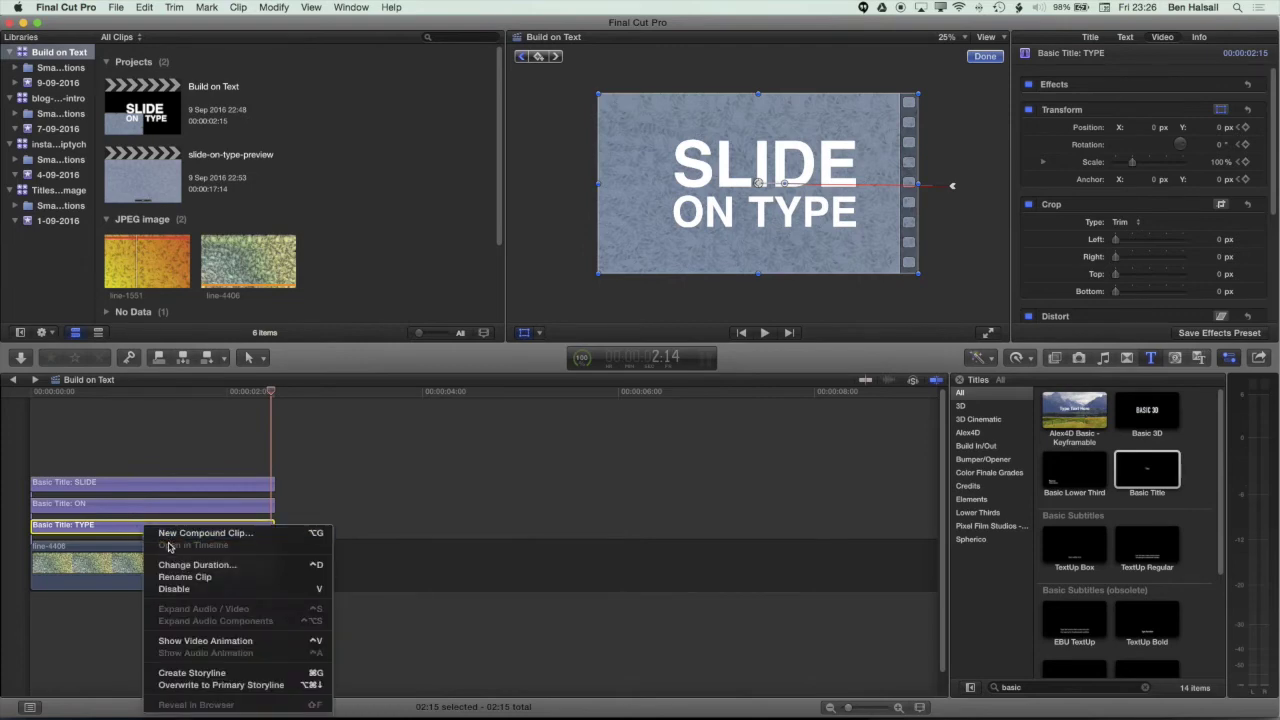
pyautogui.click(206, 641)
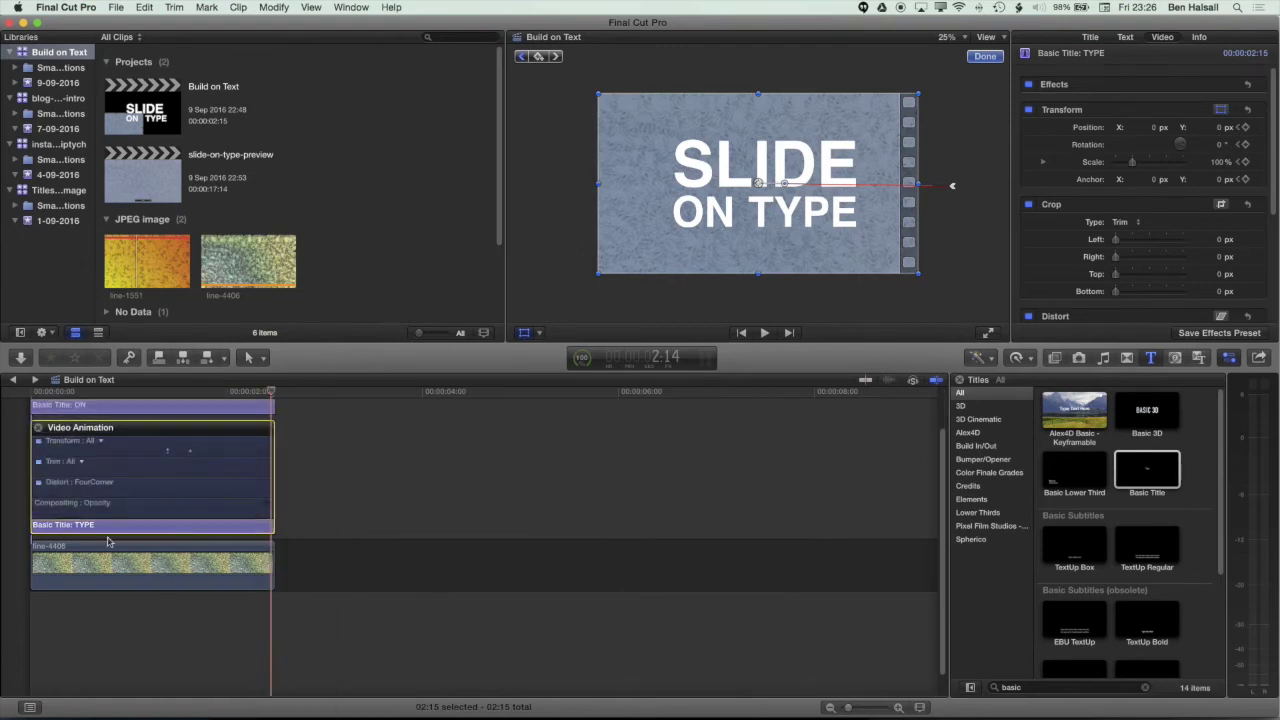
pyautogui.keyDown('alt'); pyautogui.click(195, 452); pyautogui.keyUp('alt')
pyautogui.click(169, 452)
pyautogui.moveTo(170, 452); pyautogui.dragTo(203, 452)
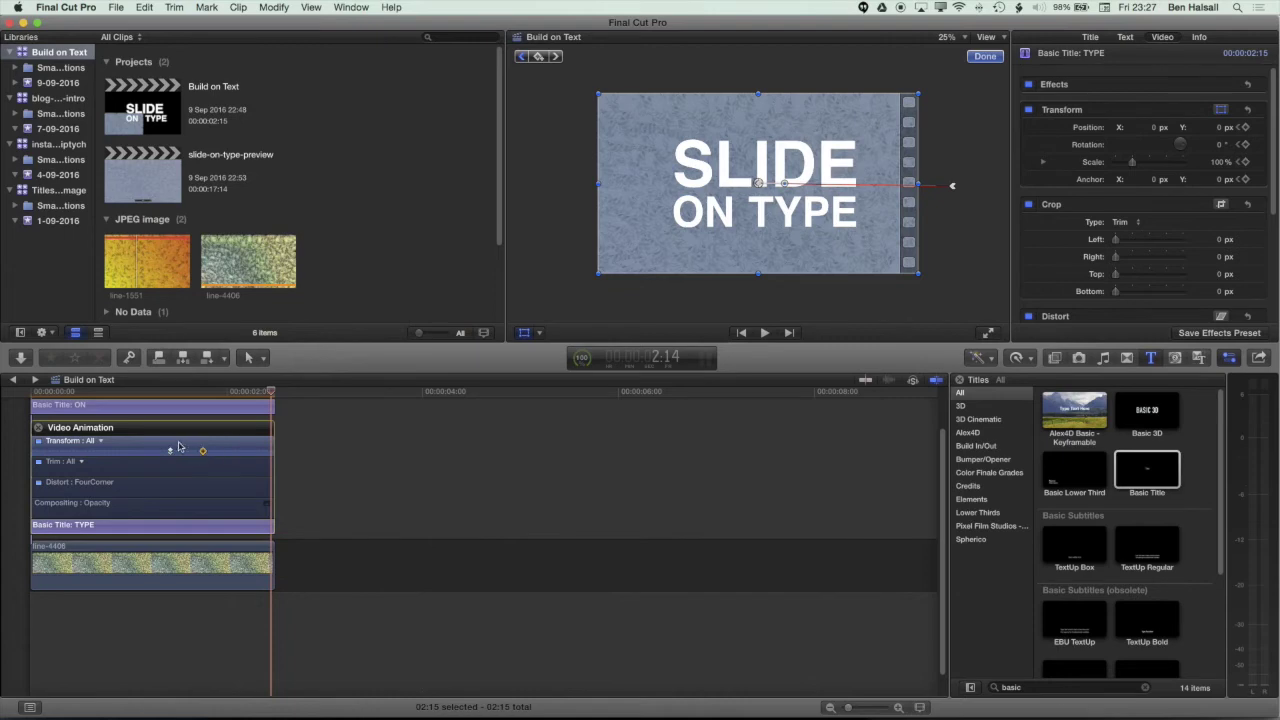
pyautogui.press('Home')
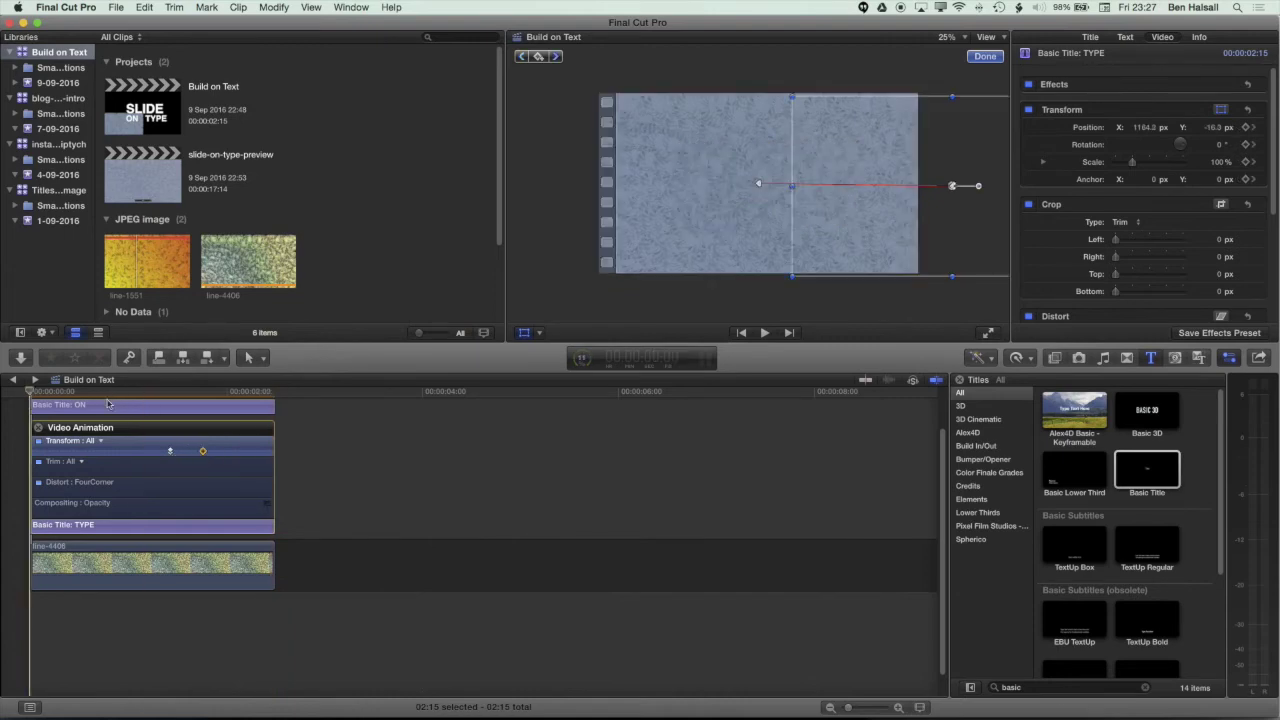
pyautogui.click(261, 393)
pyautogui.click(39, 428)
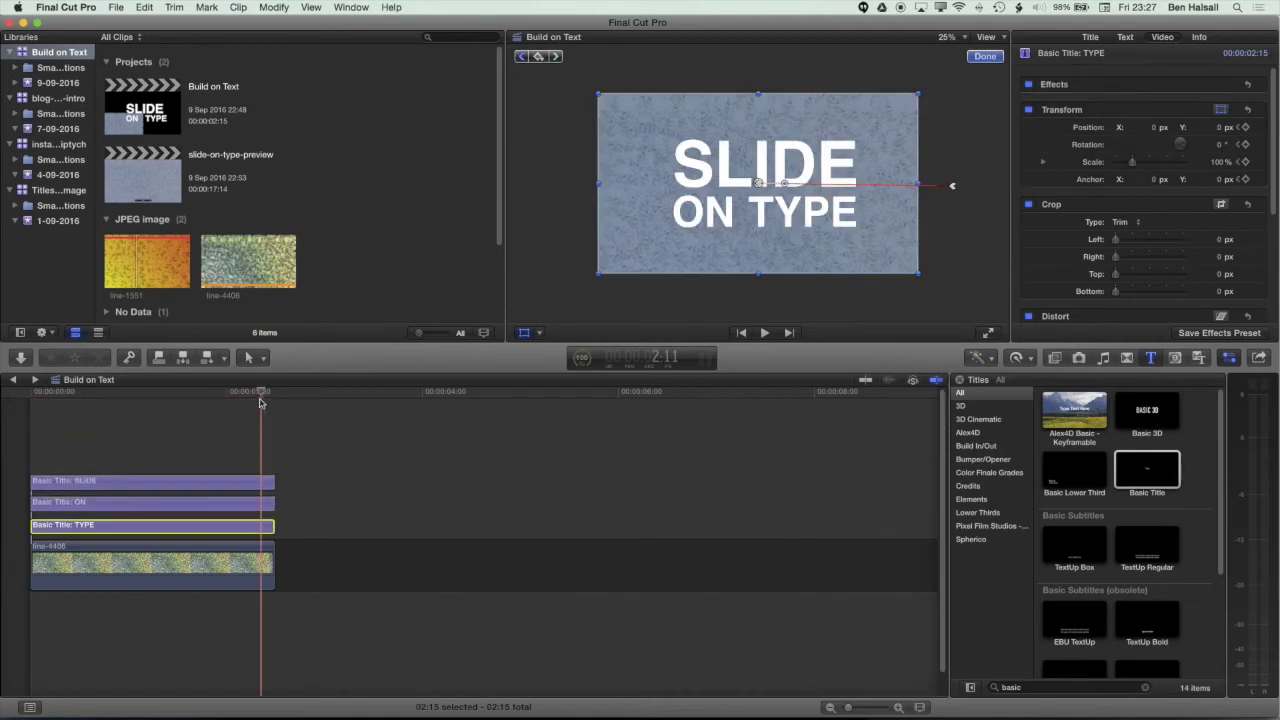
# Play the combined SLIDE, ON and TYPE animation from the start and scrub to 2:03
pyautogui.press('Home')
pyautogui.press('space')
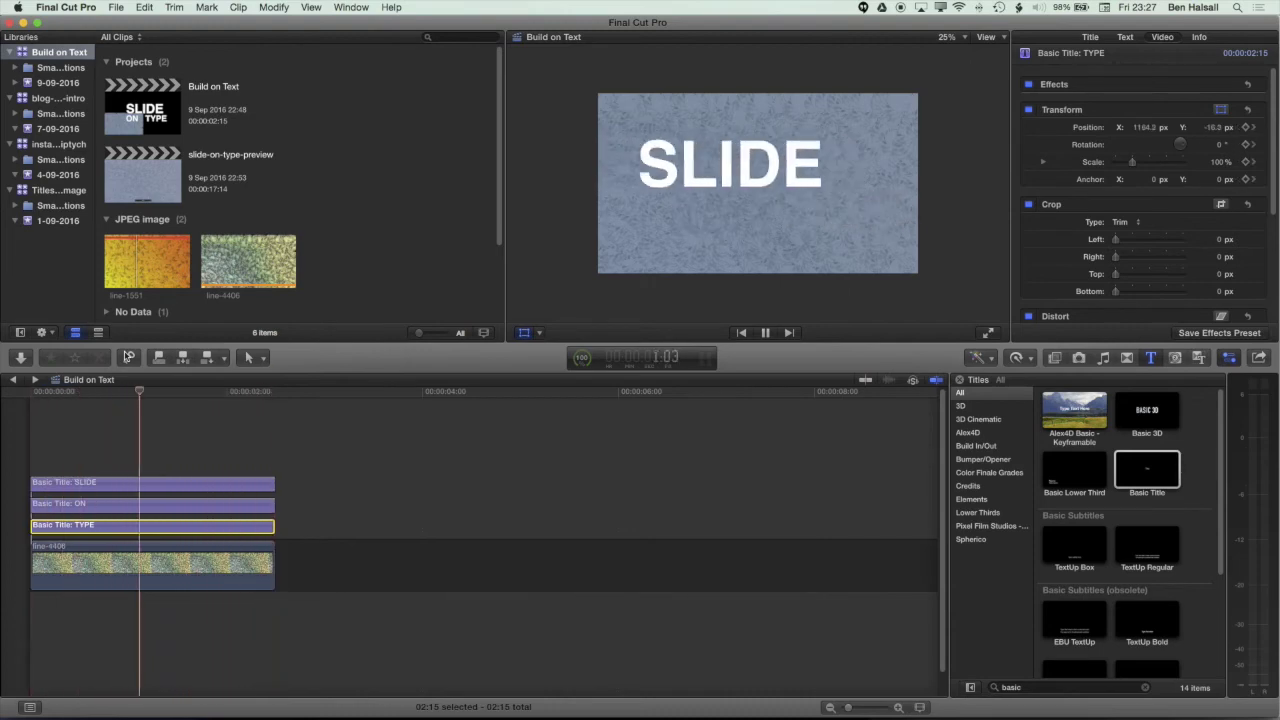
pyautogui.press('space')
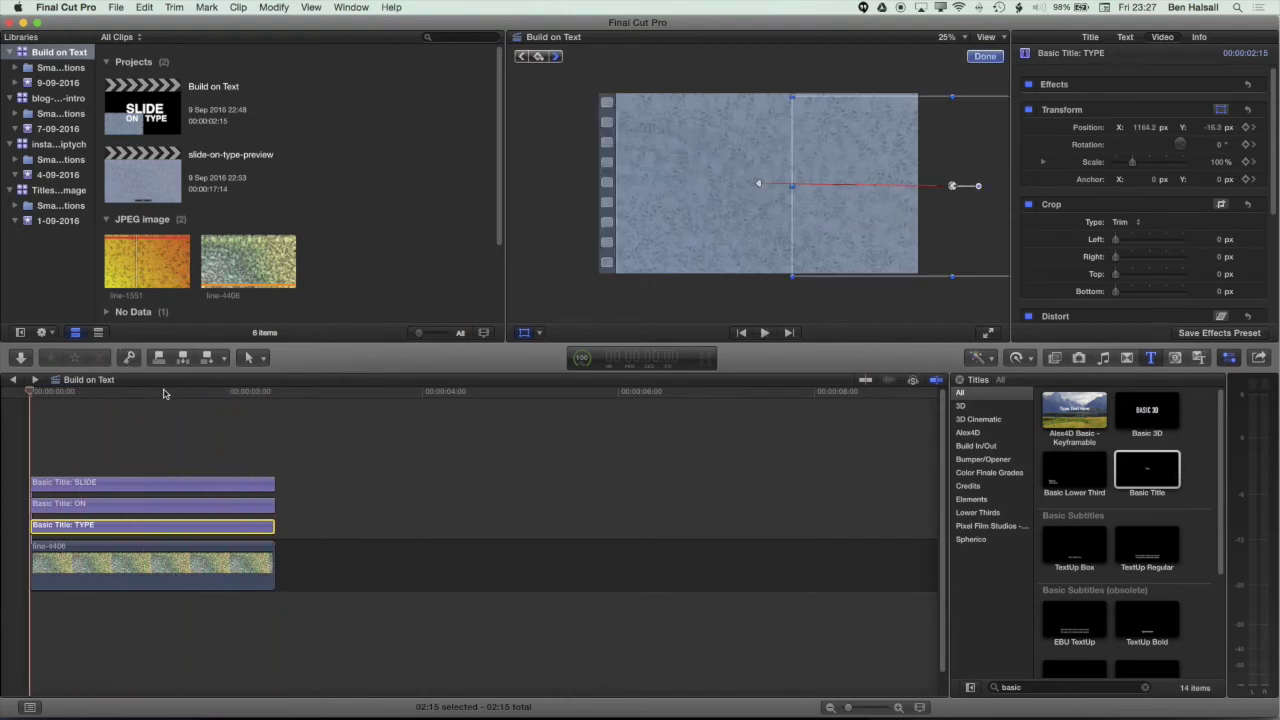
pyautogui.moveTo(166, 393); pyautogui.dragTo(238, 401)
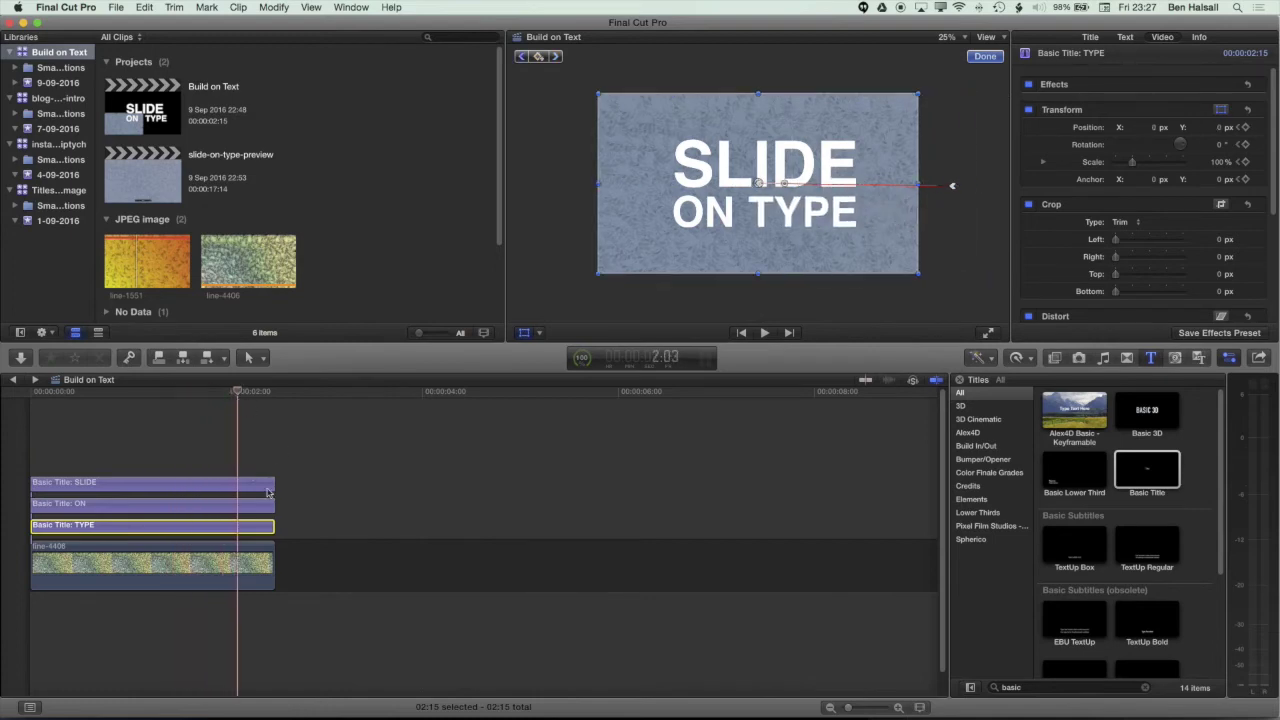
# Extend the three titles to a duration of 2:27 and lengthen the line-4406 background to about 3:22
pyautogui.moveTo(273, 485); pyautogui.dragTo(314, 527)
pyautogui.moveTo(275, 562); pyautogui.dragTo(394, 563)
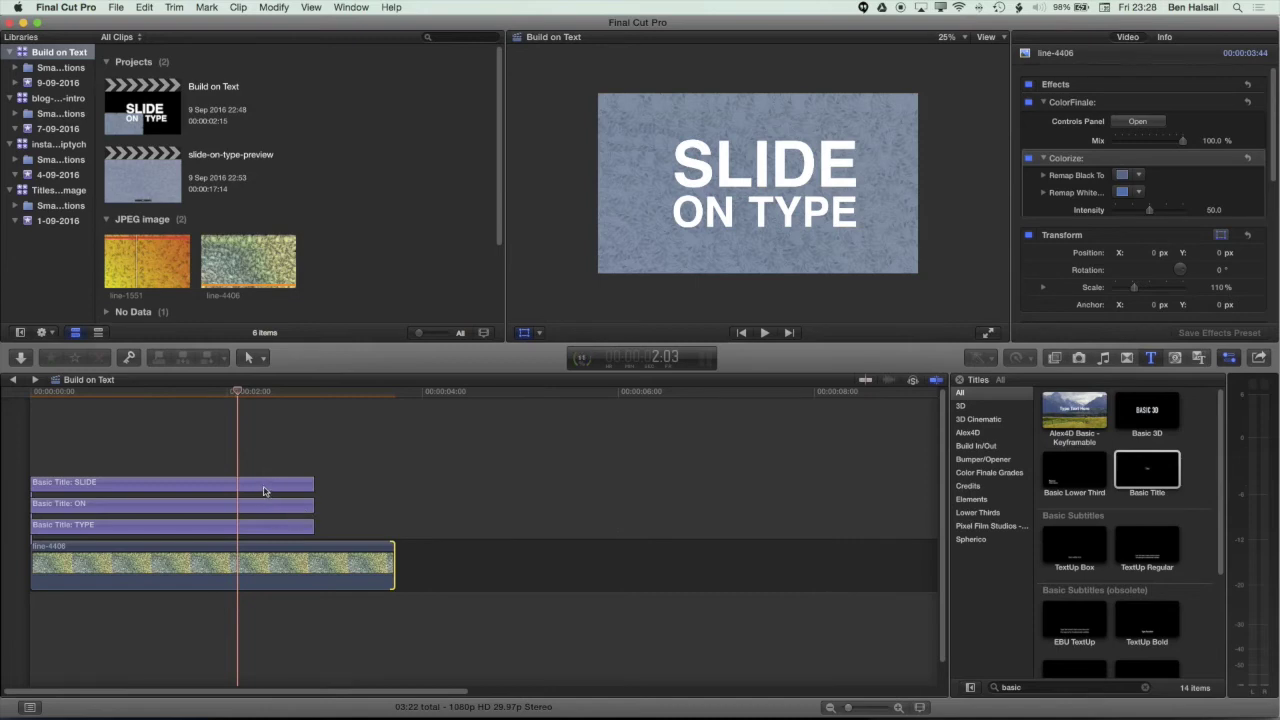
# Combine the SLIDE, ON and TYPE titles into a compound clip named Type Animation in the 9-09-2016 event
pyautogui.click(264, 490)
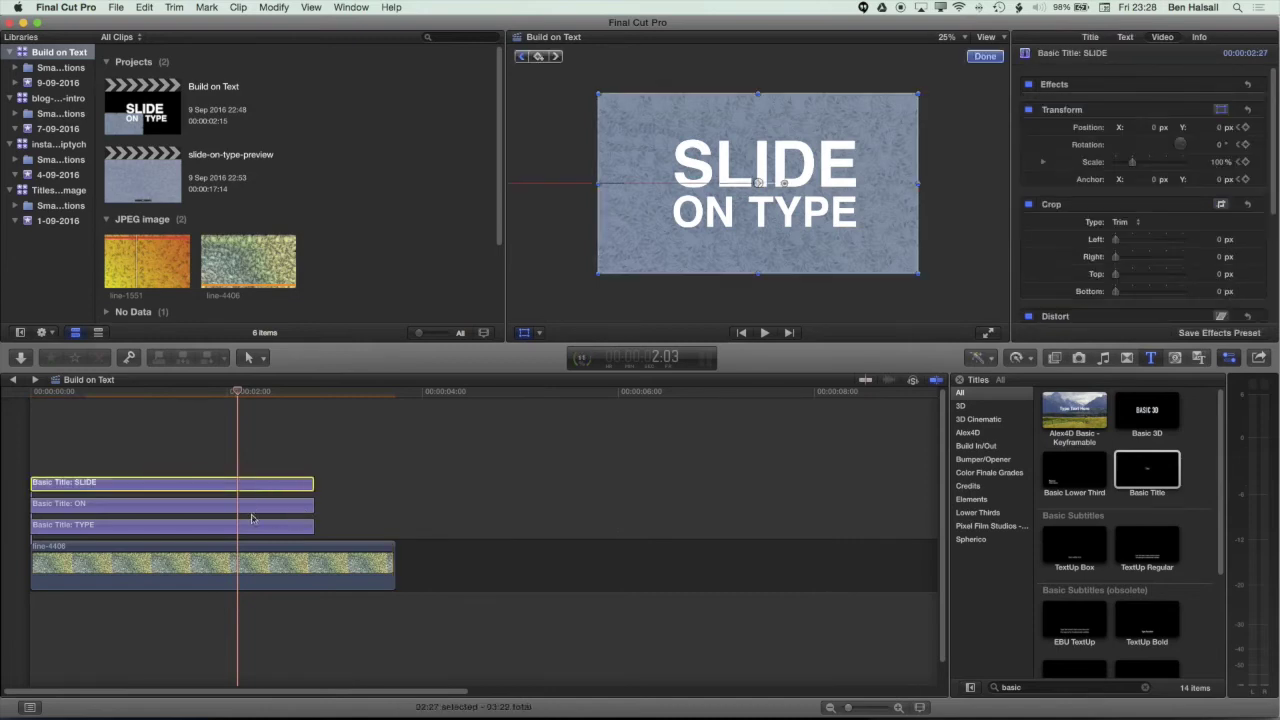
pyautogui.keyDown('shift'); pyautogui.click(253, 528); pyautogui.keyUp('shift')
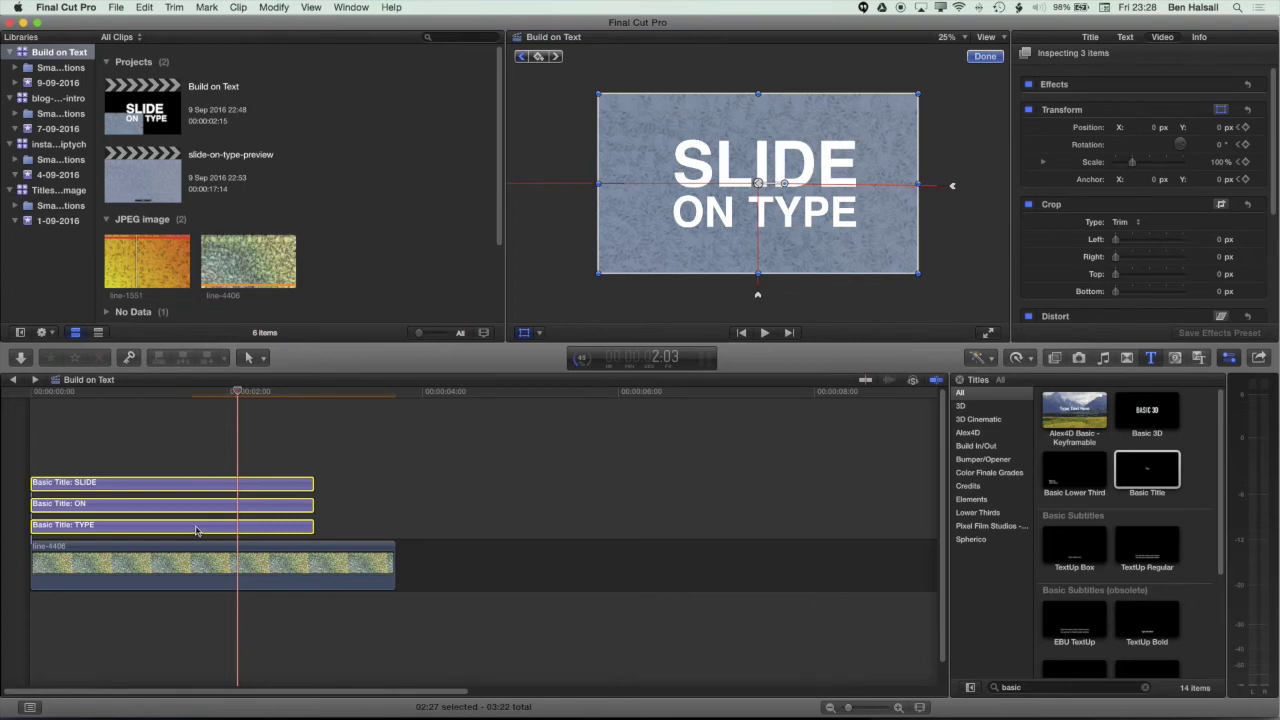
pyautogui.click(113, 7)
pyautogui.moveTo(223, 24)
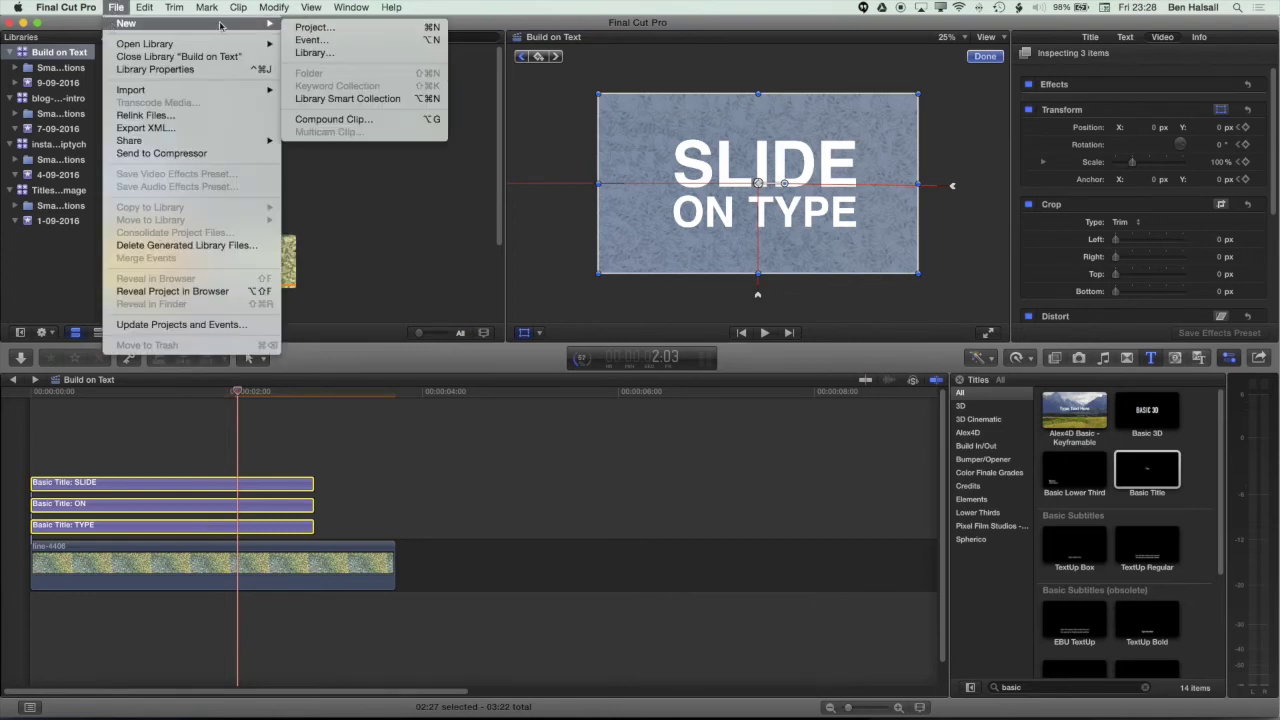
pyautogui.click(326, 121)
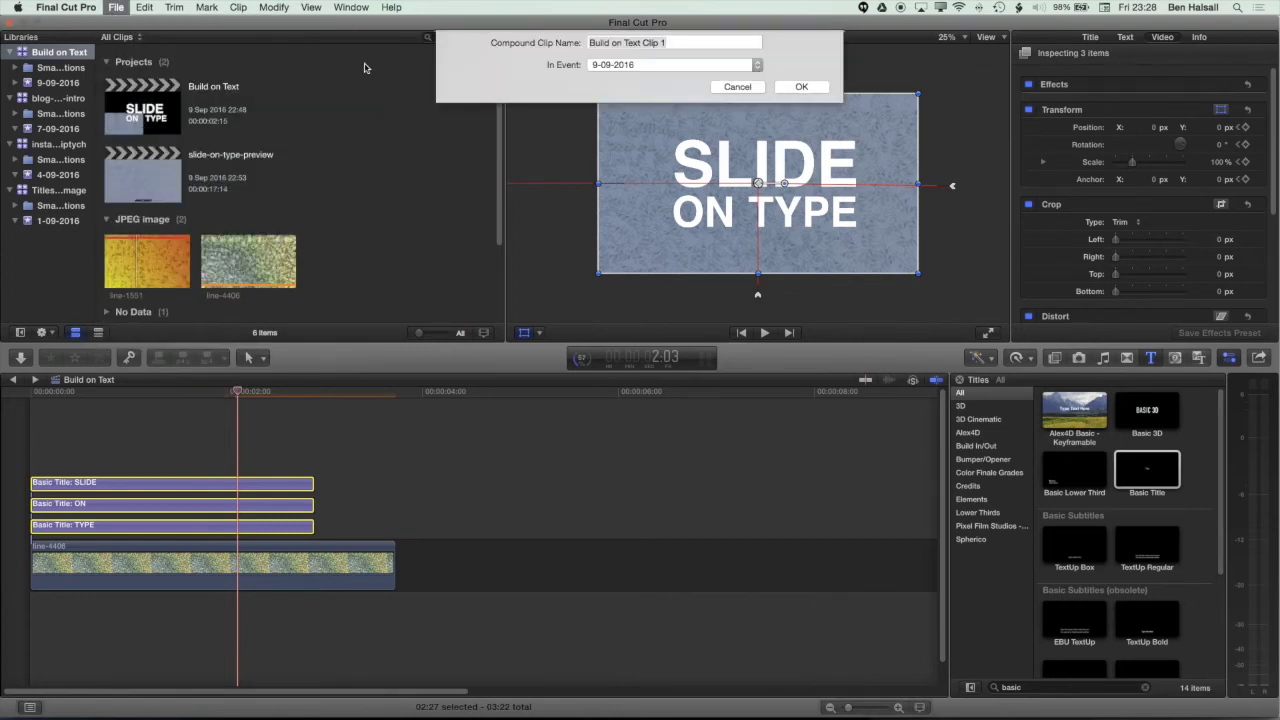
pyautogui.write('TYPE')
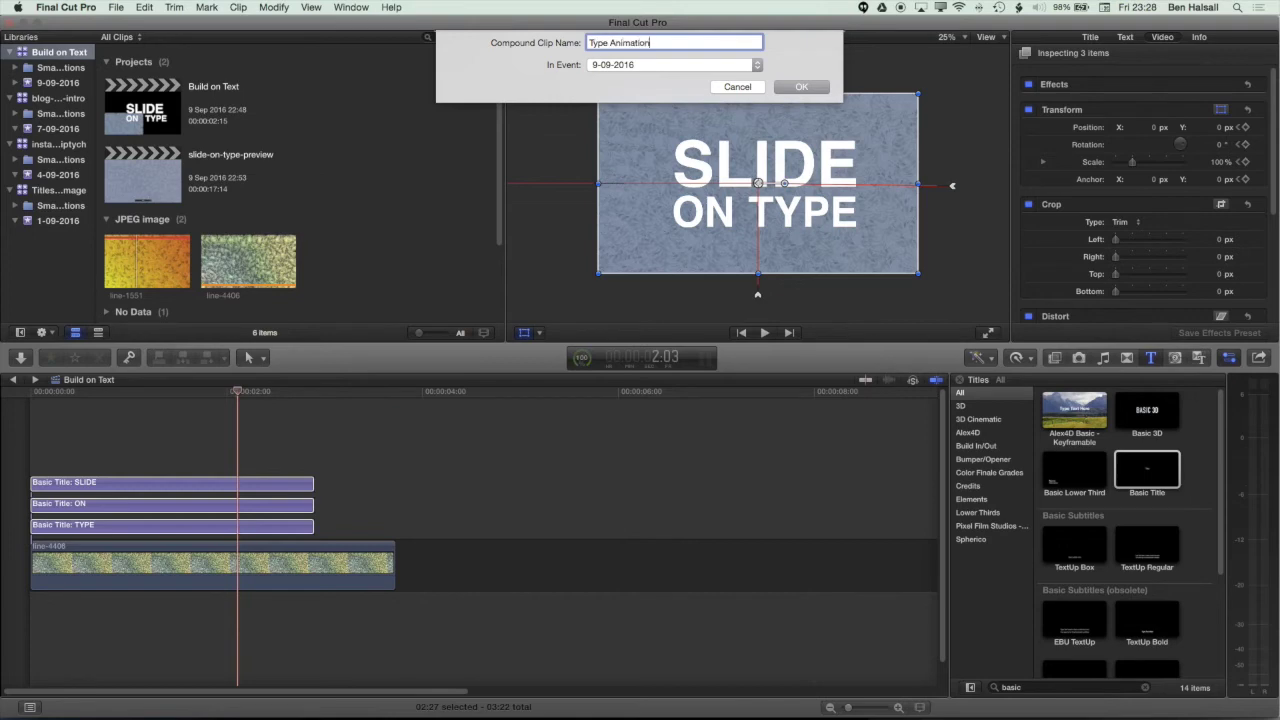
pyautogui.press('Return')
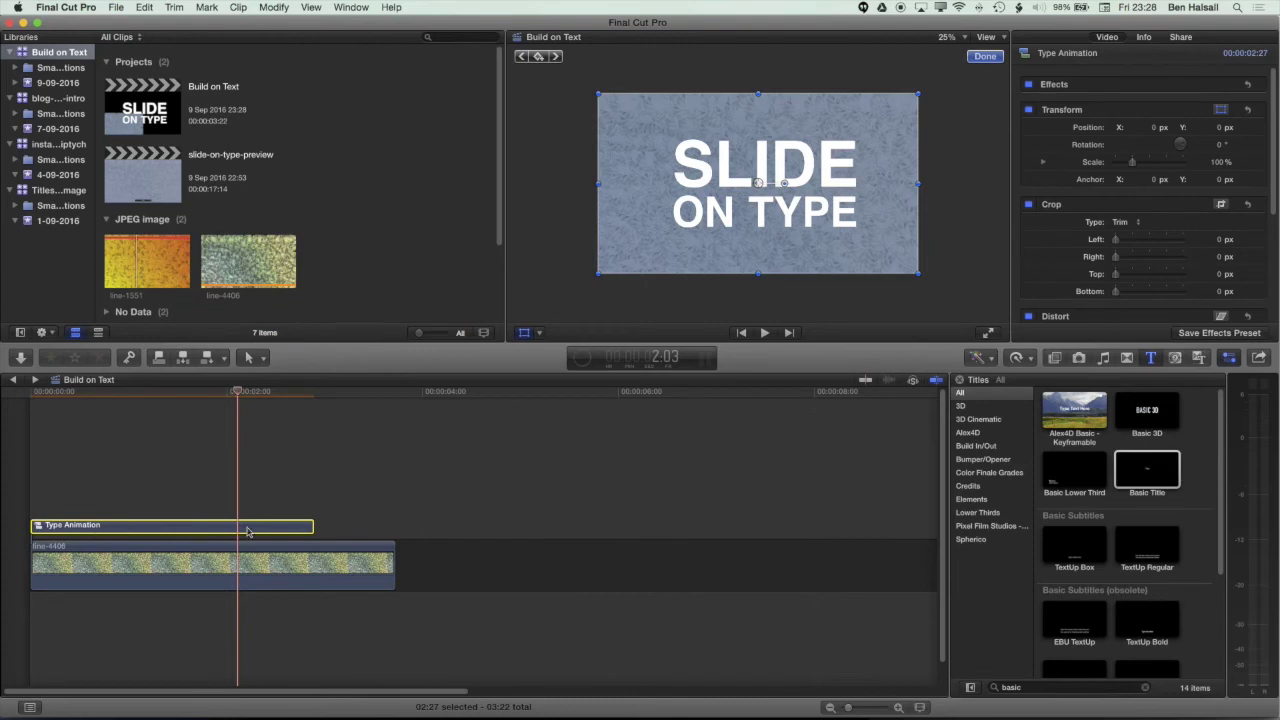
# Try moving the whole Type Animation clip right to X about 230 px, scrub through it, and move it back to the centre
pyautogui.moveTo(237, 393); pyautogui.dragTo(221, 393)
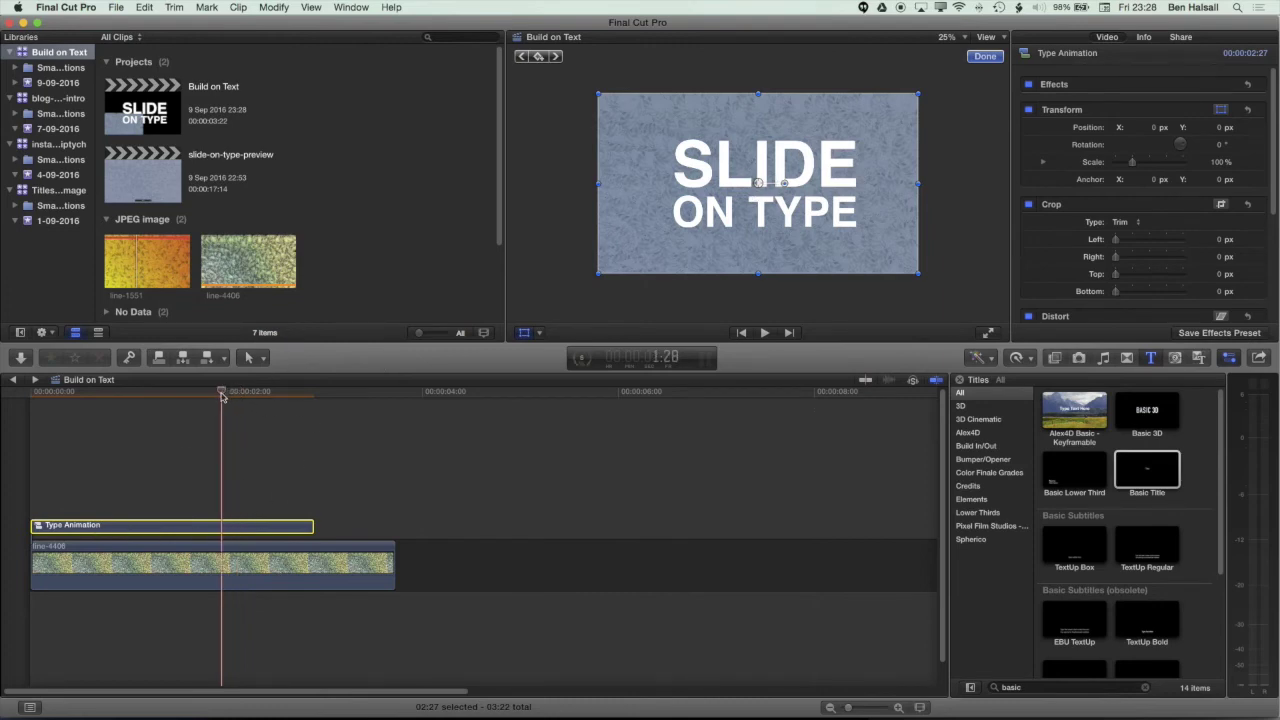
pyautogui.click(242, 394)
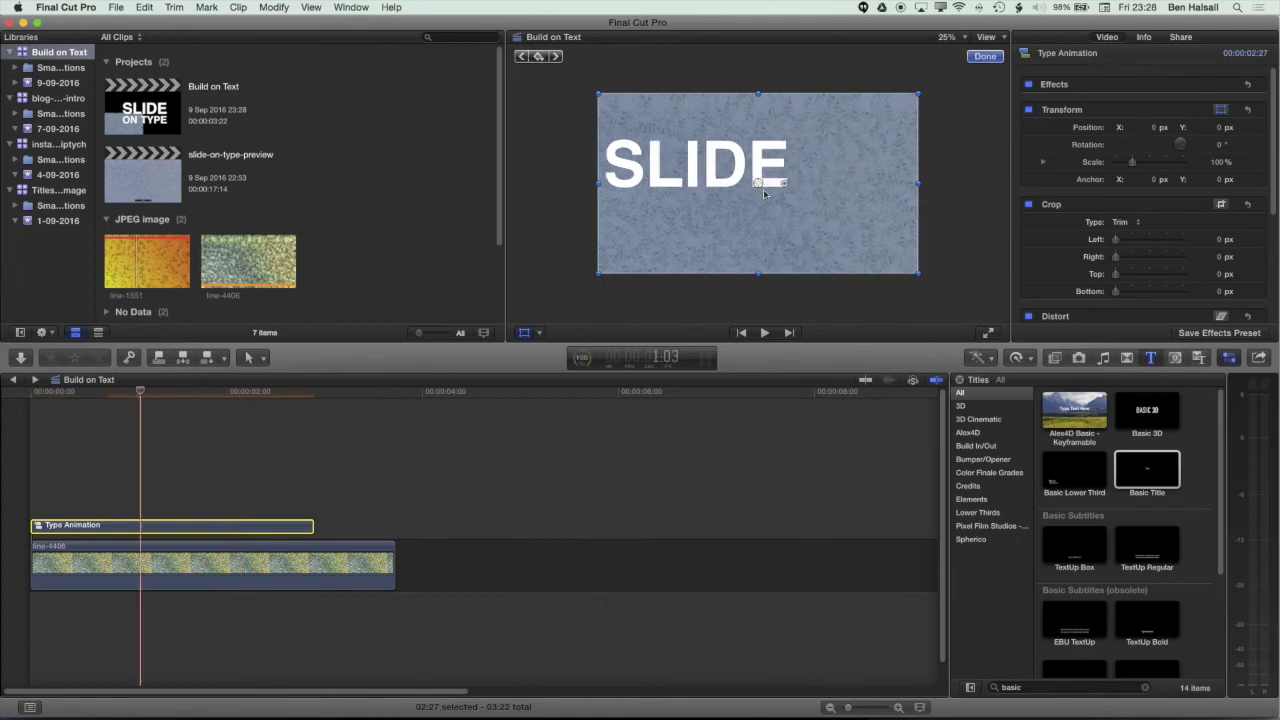
pyautogui.moveTo(765, 193); pyautogui.dragTo(799, 193)
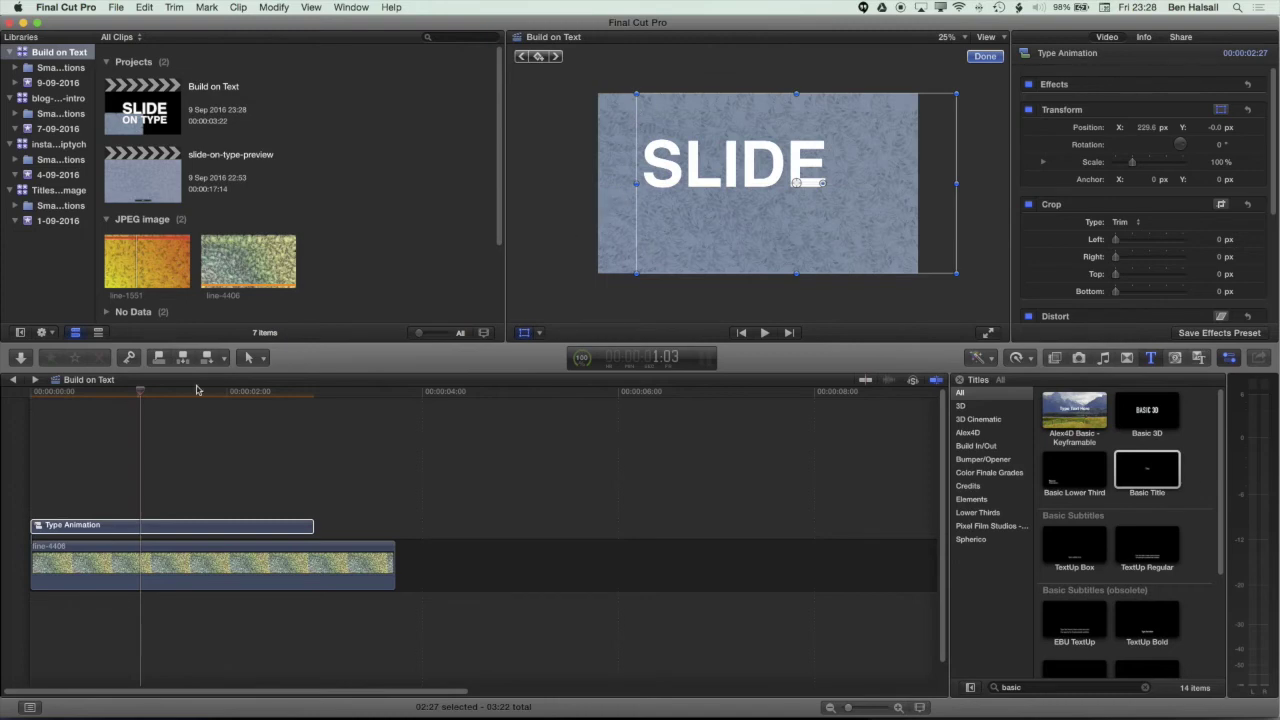
pyautogui.moveTo(111, 396); pyautogui.dragTo(141, 396)
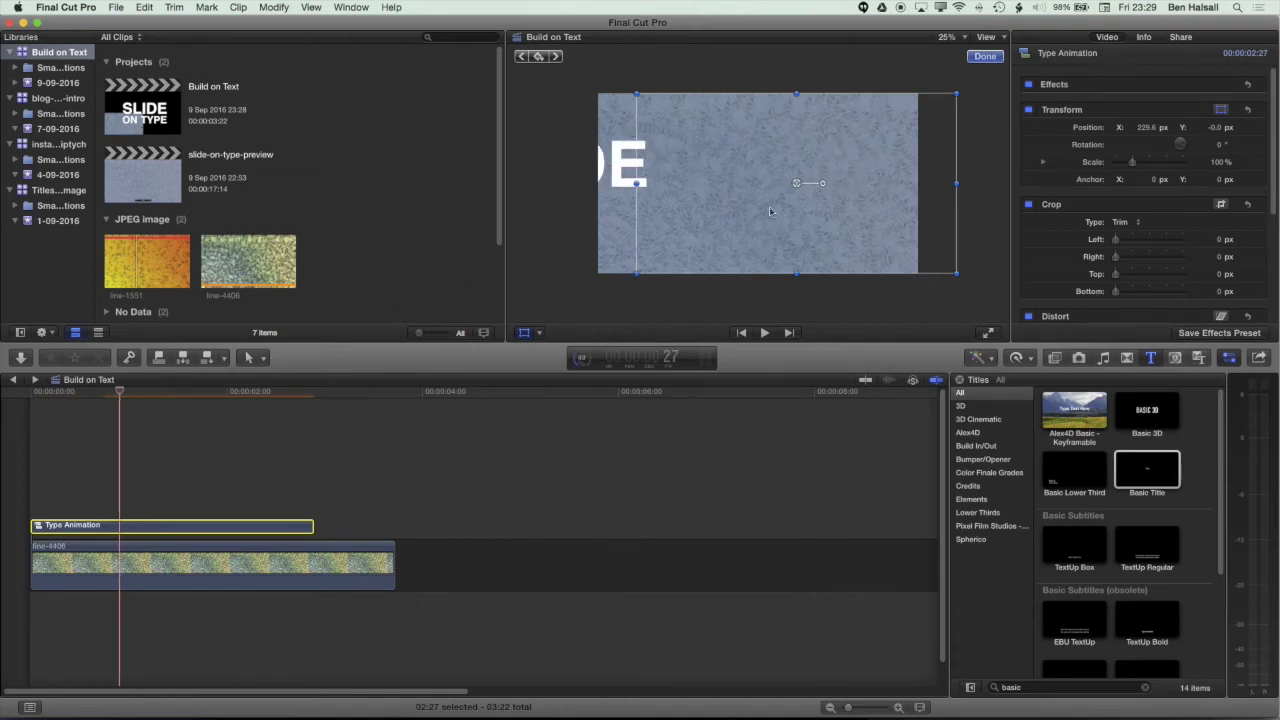
pyautogui.moveTo(795, 183); pyautogui.dragTo(757, 183)
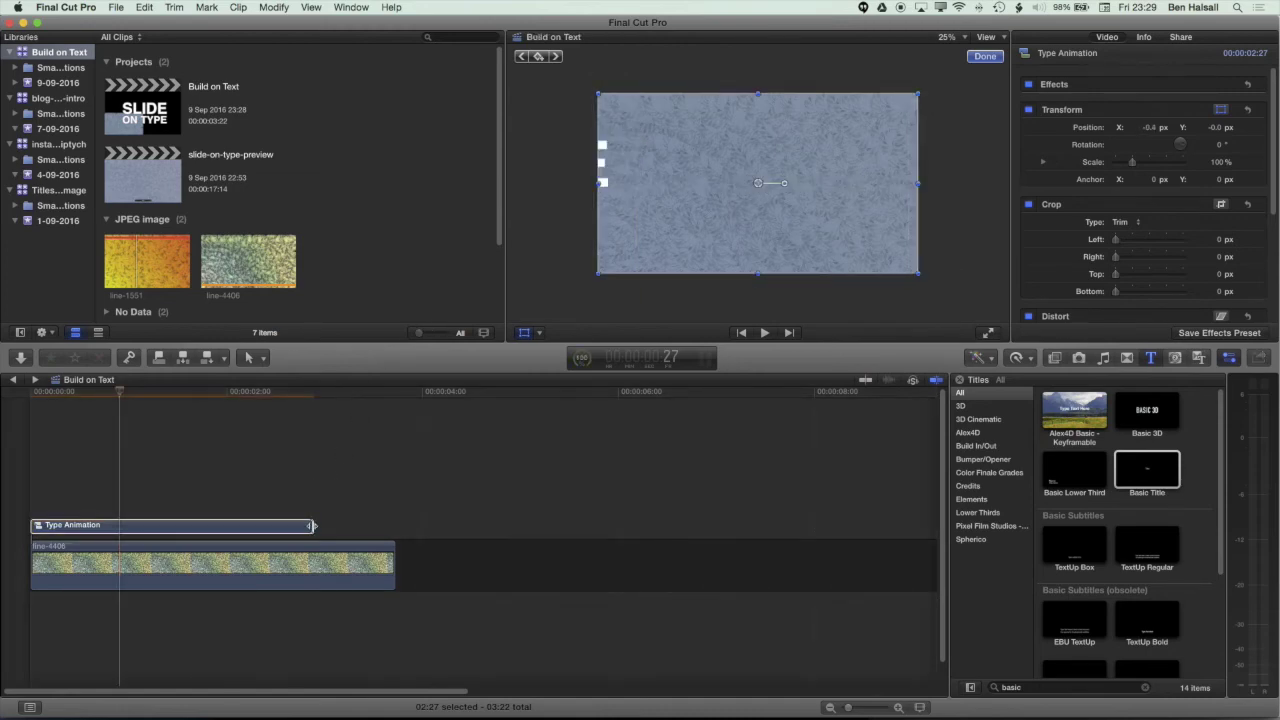
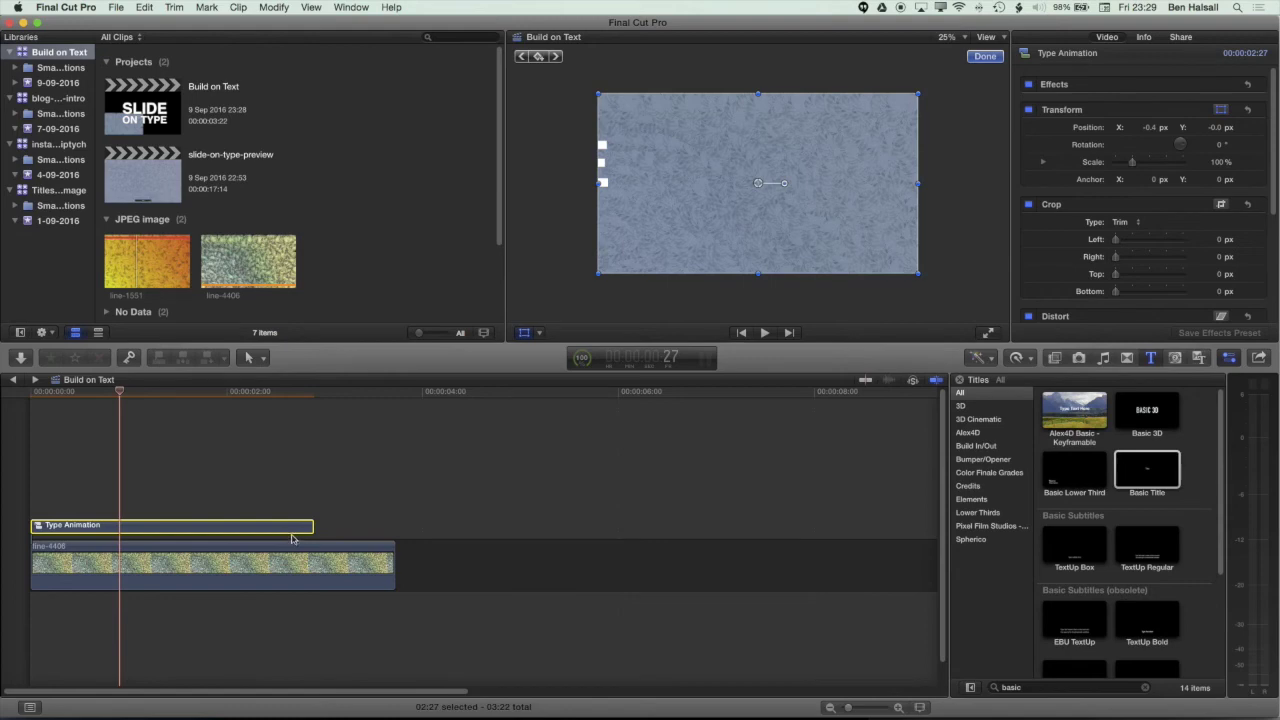
# Apply the Gaussian blur effect to the Type Animation clip and move the playhead to 2:12
pyautogui.click(1055, 359)
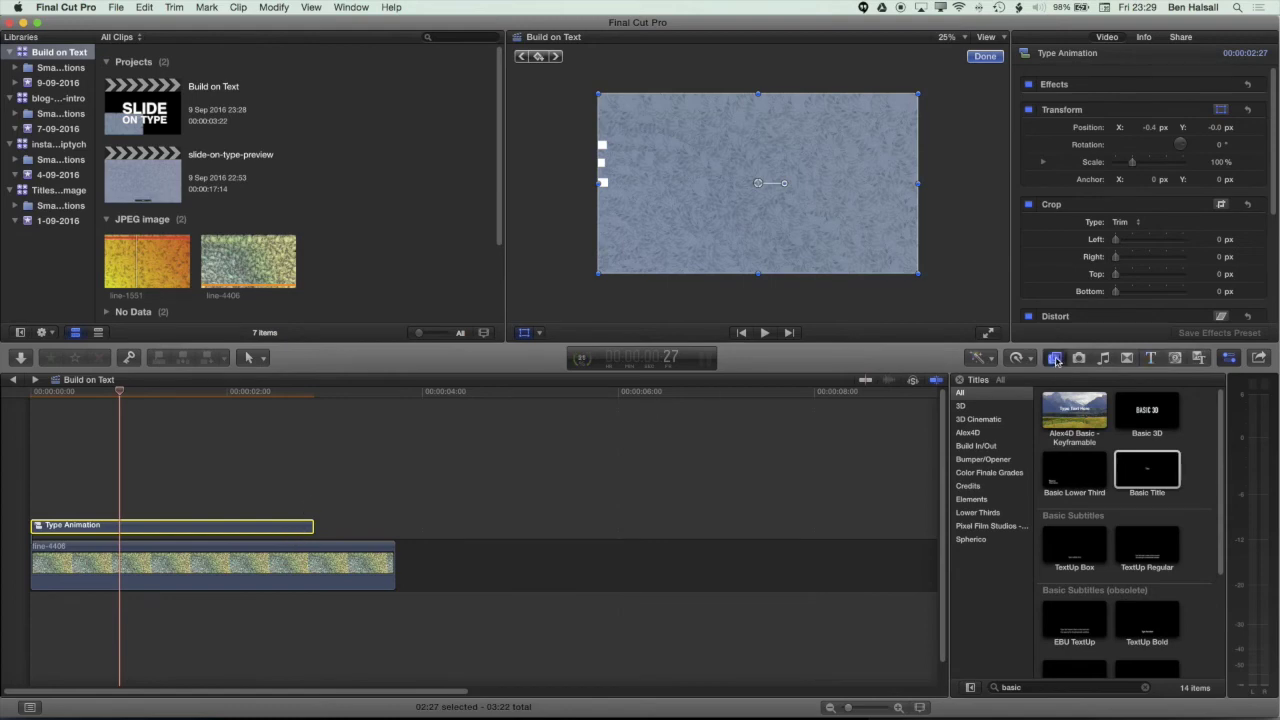
pyautogui.moveTo(1074, 469); pyautogui.dragTo(245, 526)
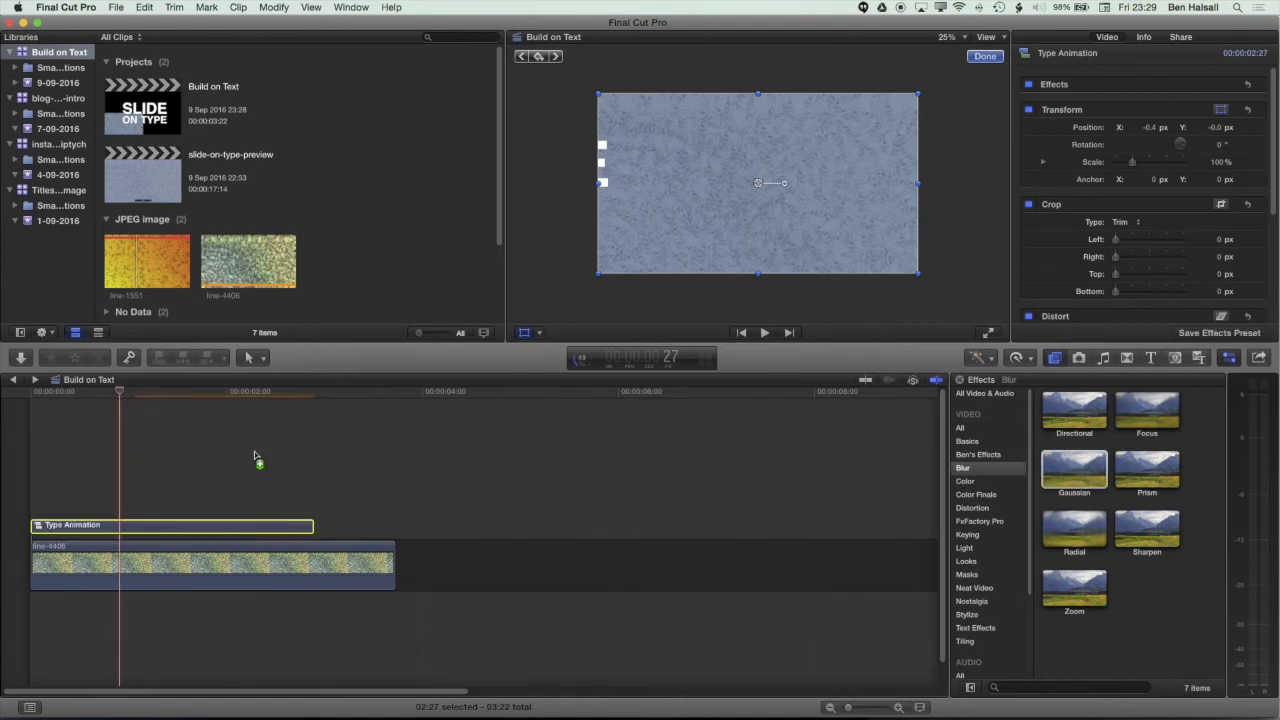
pyautogui.click(268, 392)
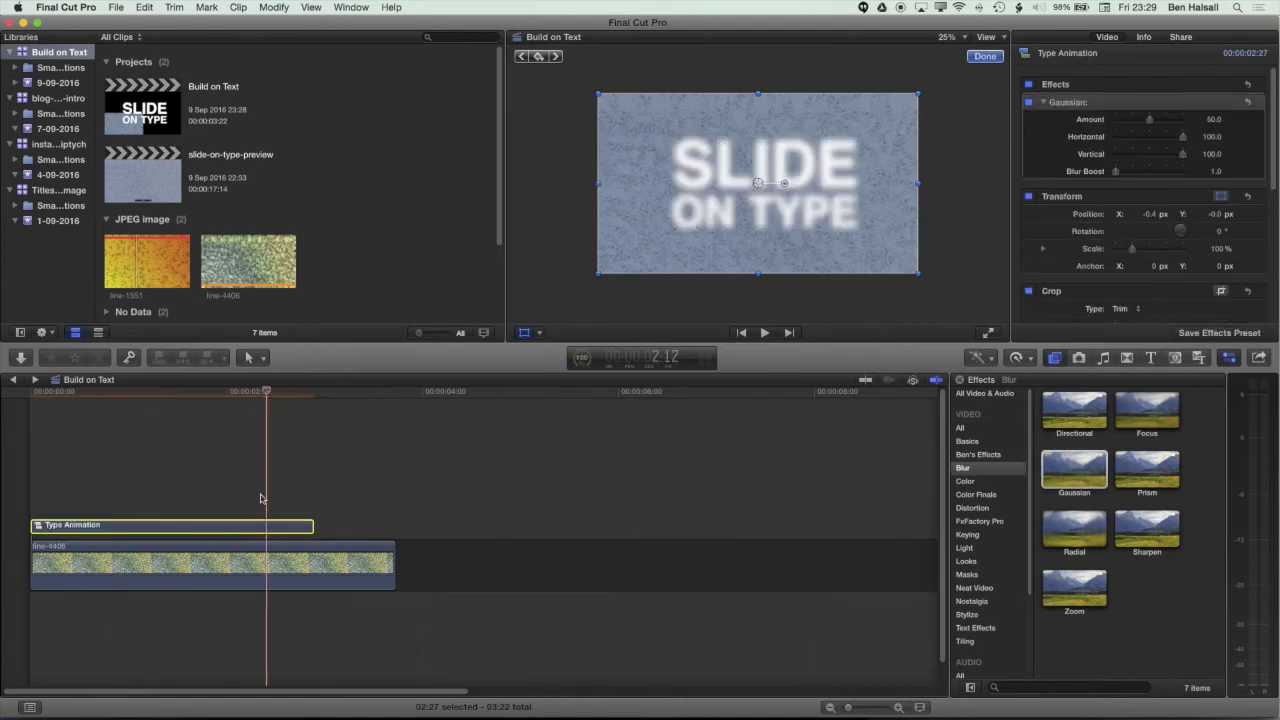
pyautogui.moveTo(266, 394)
pyautogui.mouseDown()
pyautogui.moveTo(314, 396)
pyautogui.moveTo(251, 398)
pyautogui.moveTo(265, 400)
pyautogui.mouseUp()
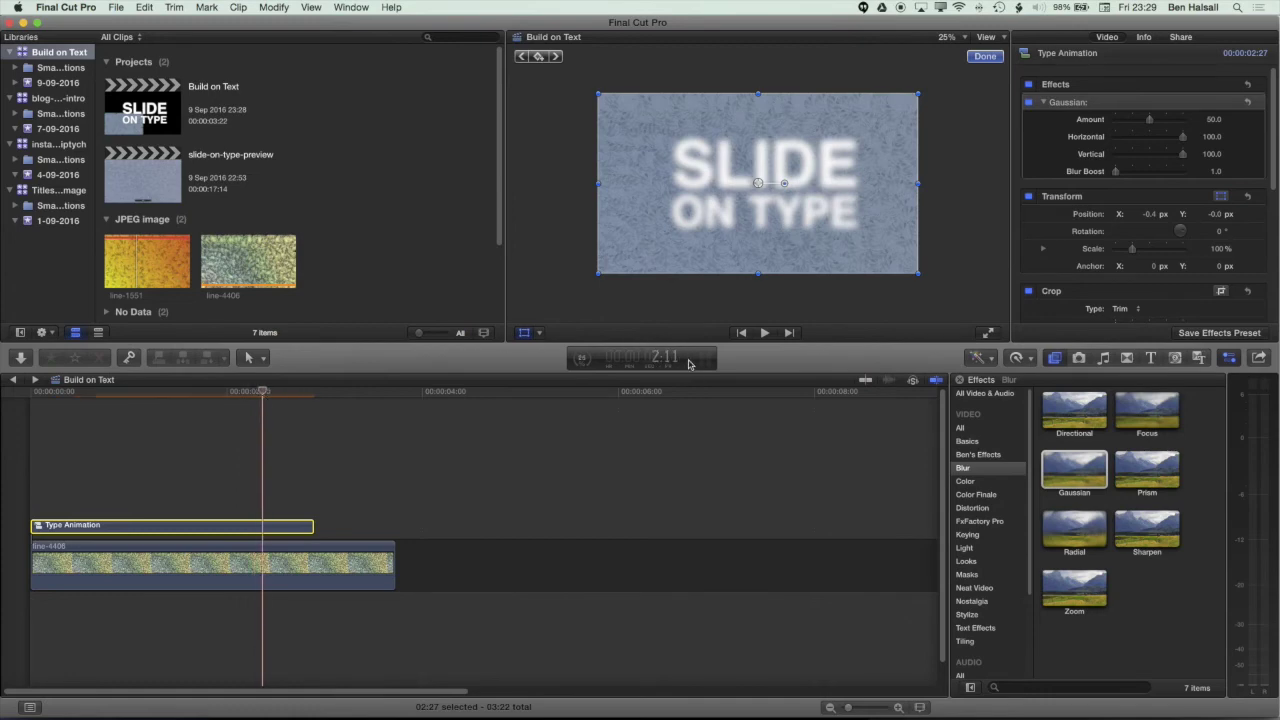
pyautogui.moveTo(291, 396)
pyautogui.mouseDown()
pyautogui.moveTo(314, 396)
pyautogui.moveTo(267, 403)
pyautogui.mouseUp()
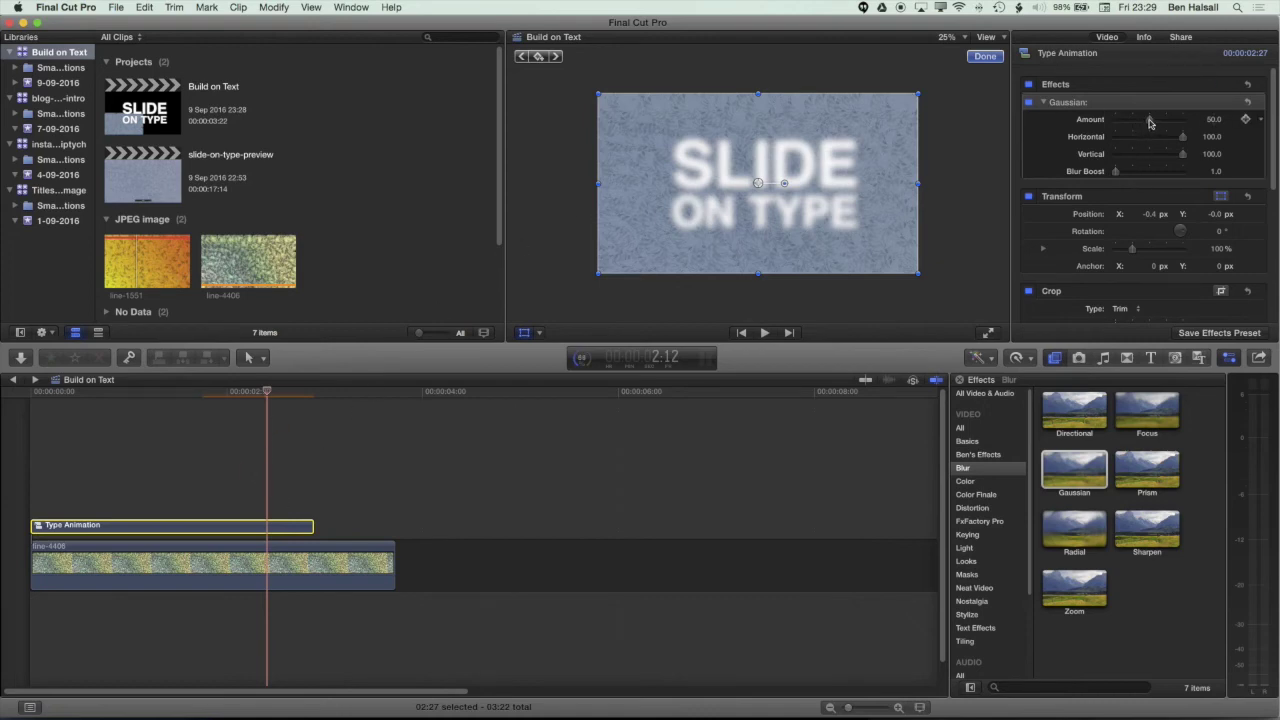
# Keyframe the Gaussian Amount from 0 at 2:12 to 100 at 2:27, and raise Blur Boost to 2.01
pyautogui.moveTo(1149, 121); pyautogui.dragTo(1112, 121)
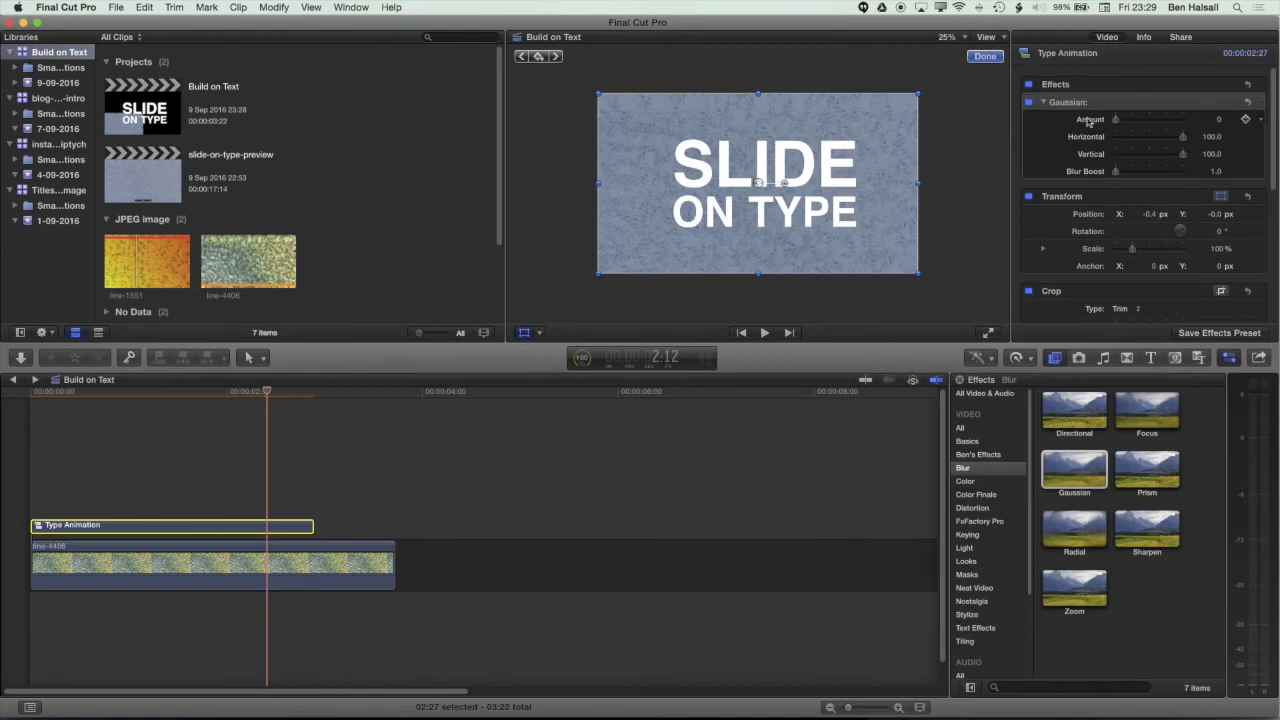
pyautogui.click(1246, 121)
pyautogui.moveTo(292, 397); pyautogui.dragTo(320, 398)
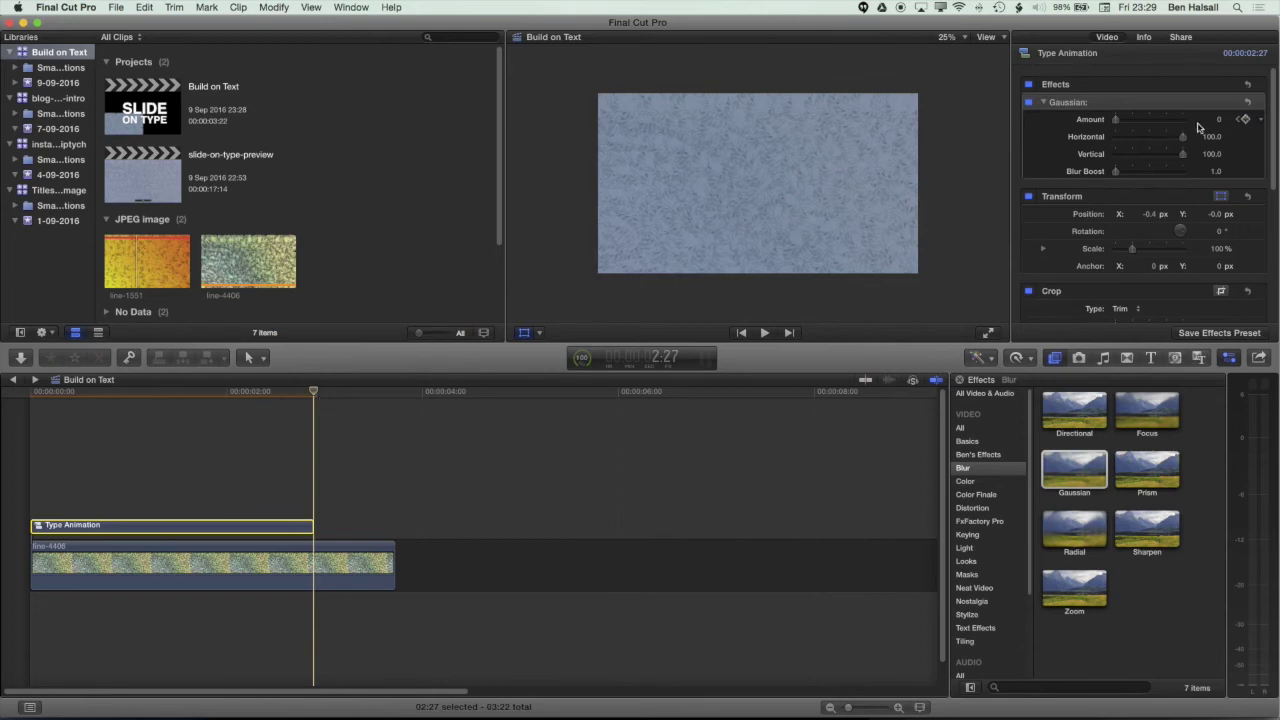
pyautogui.moveTo(1117, 121); pyautogui.dragTo(1188, 122)
pyautogui.press('Left')
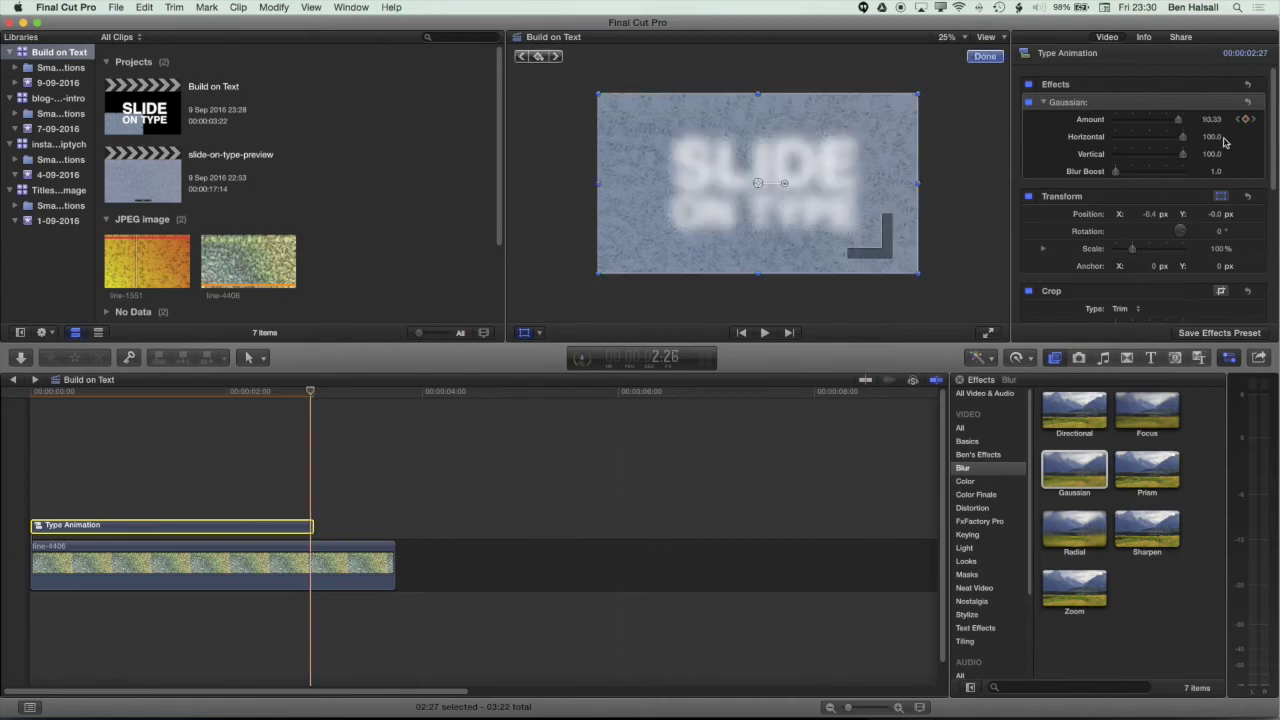
pyautogui.moveTo(1115, 172); pyautogui.dragTo(1120, 172)
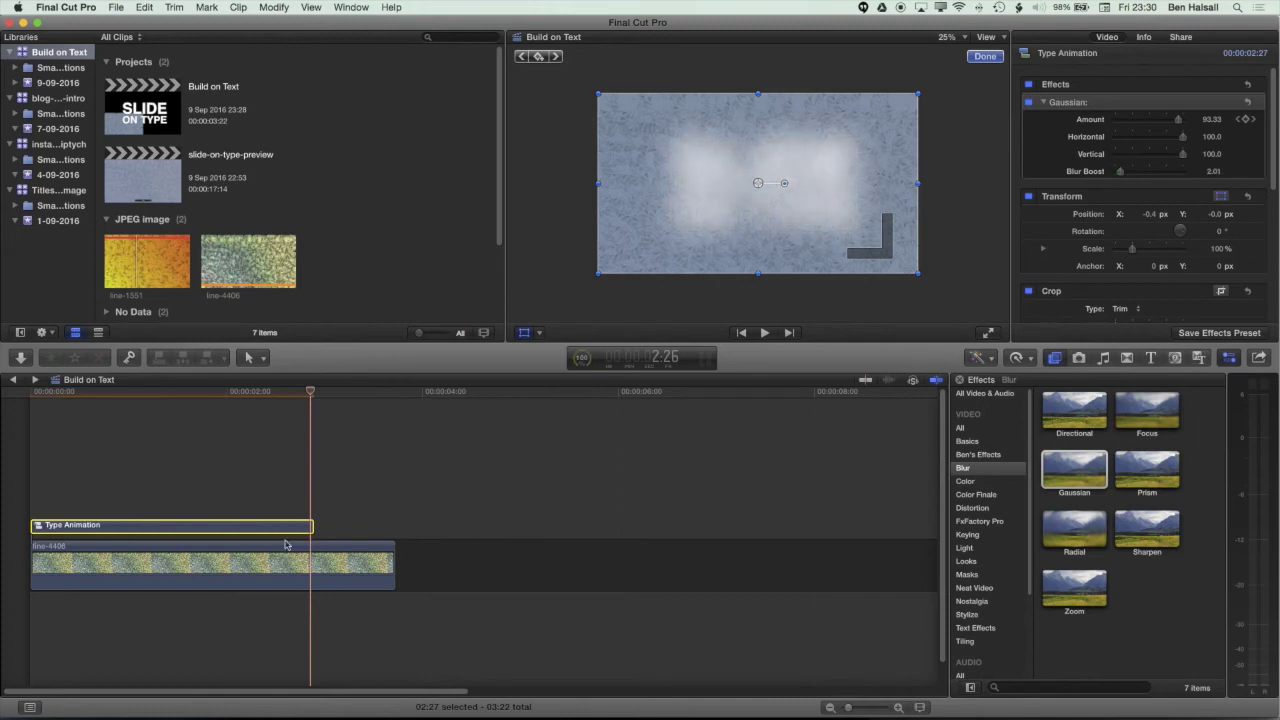
# Add Cross Dissolve transitions to the Type Animation clip from the Dissolves category
pyautogui.click(325, 529)
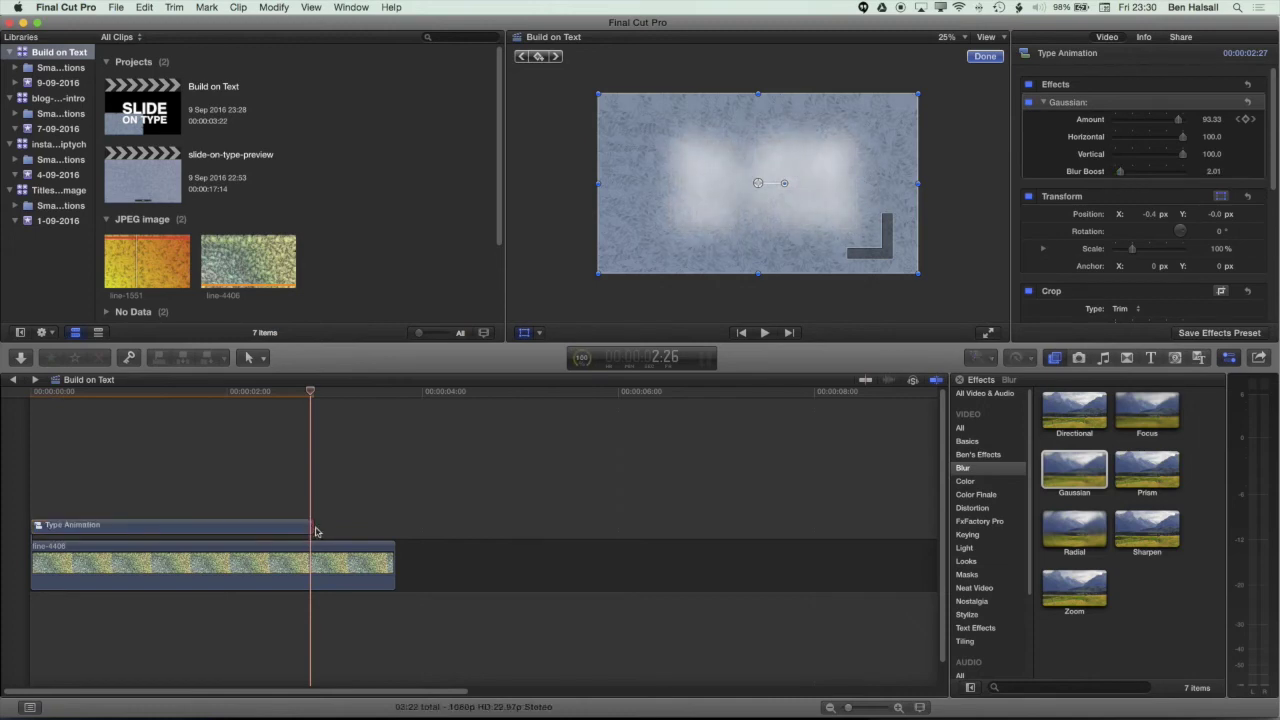
pyautogui.click(1127, 357)
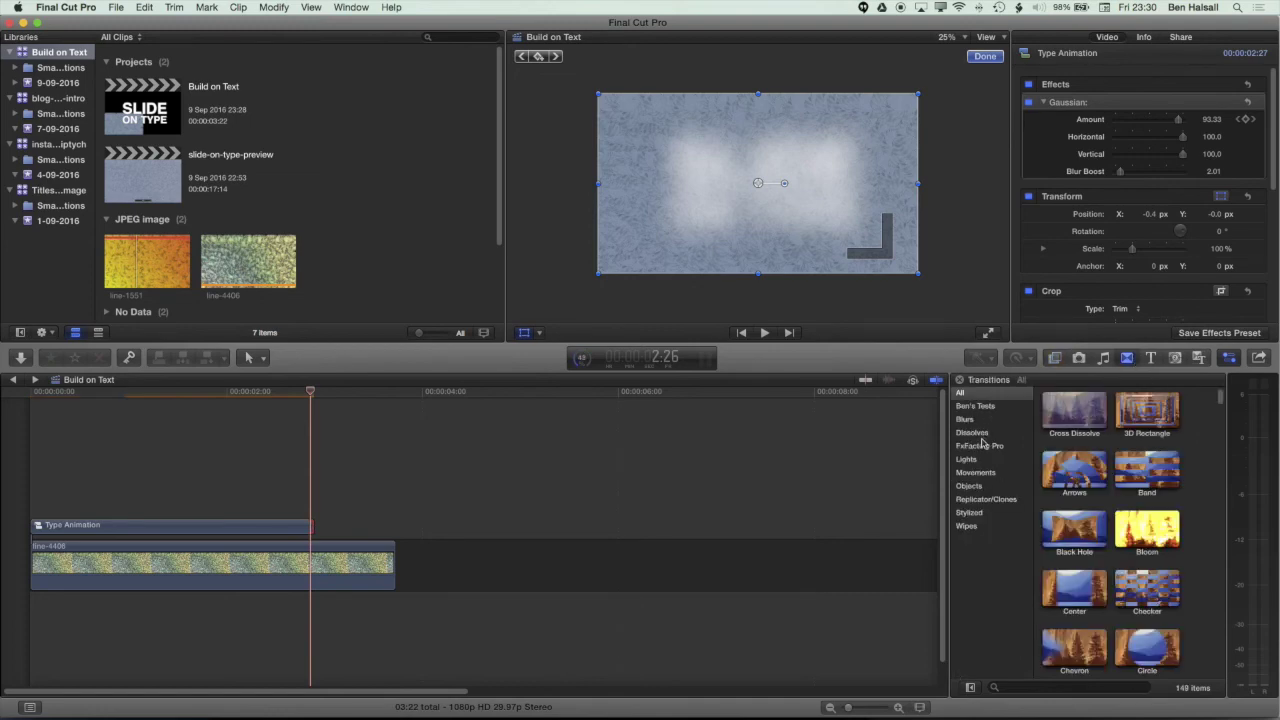
pyautogui.click(976, 433)
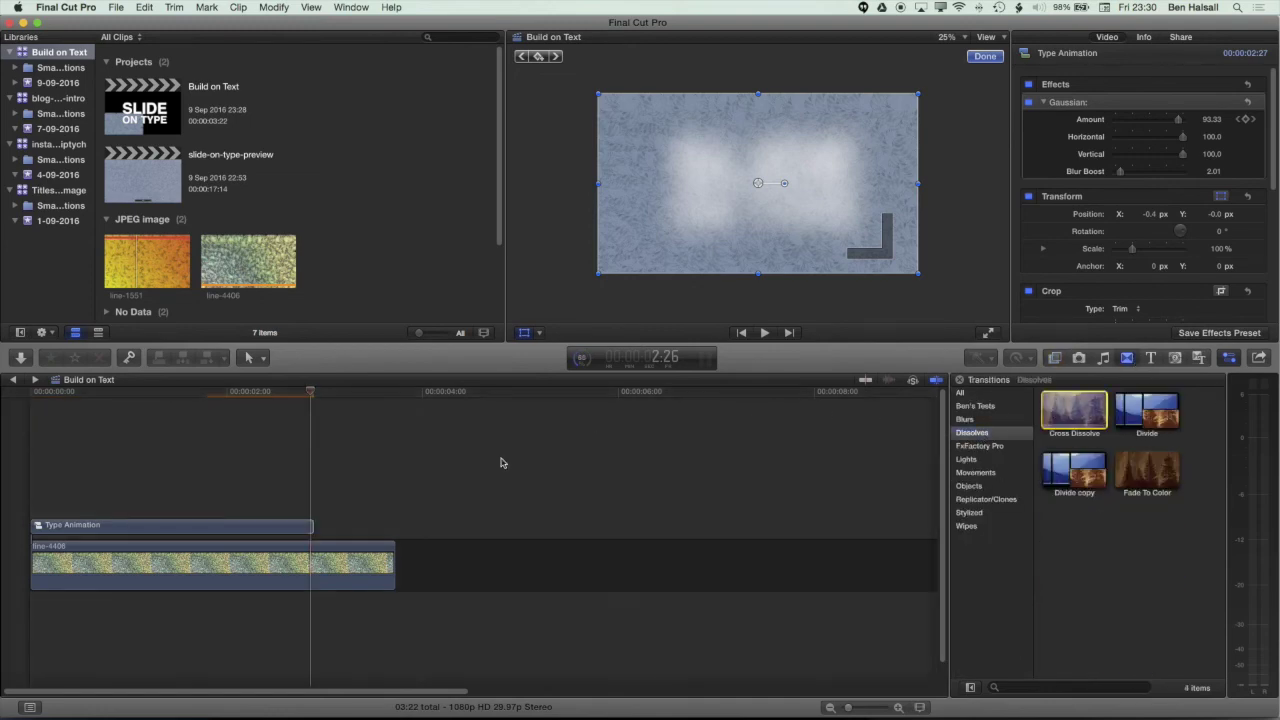
pyautogui.moveTo(1074, 410); pyautogui.dragTo(313, 534)
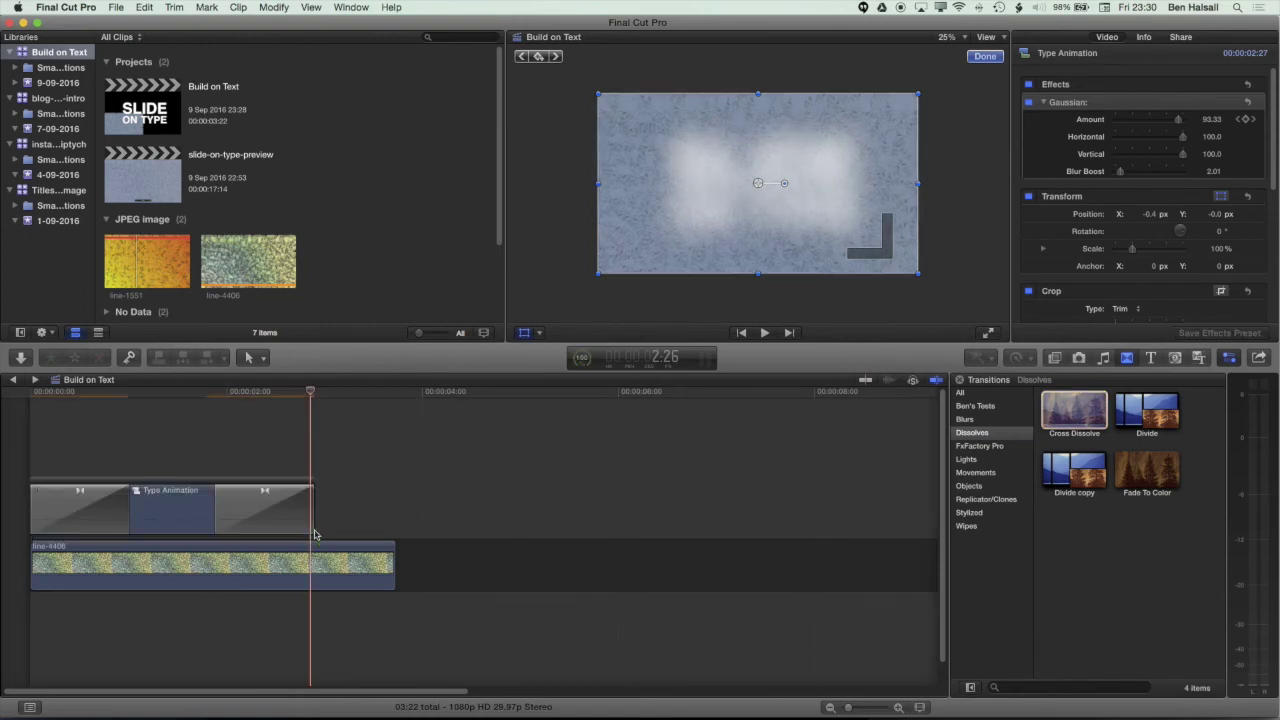
# Remove the opening Cross Dissolve from Type Animation, shorten the closing one to 7 frames, and play the result
pyautogui.click(108, 506)
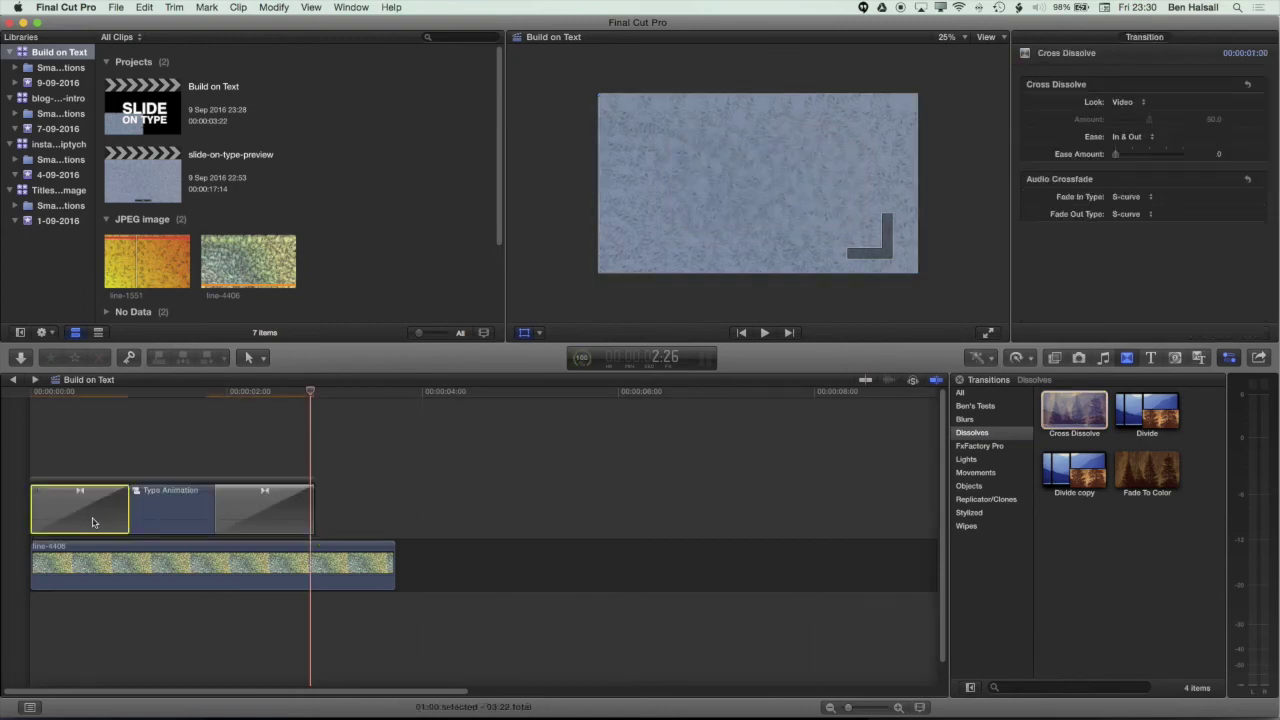
pyautogui.press('Delete')
pyautogui.moveTo(214, 510); pyautogui.dragTo(293, 508)
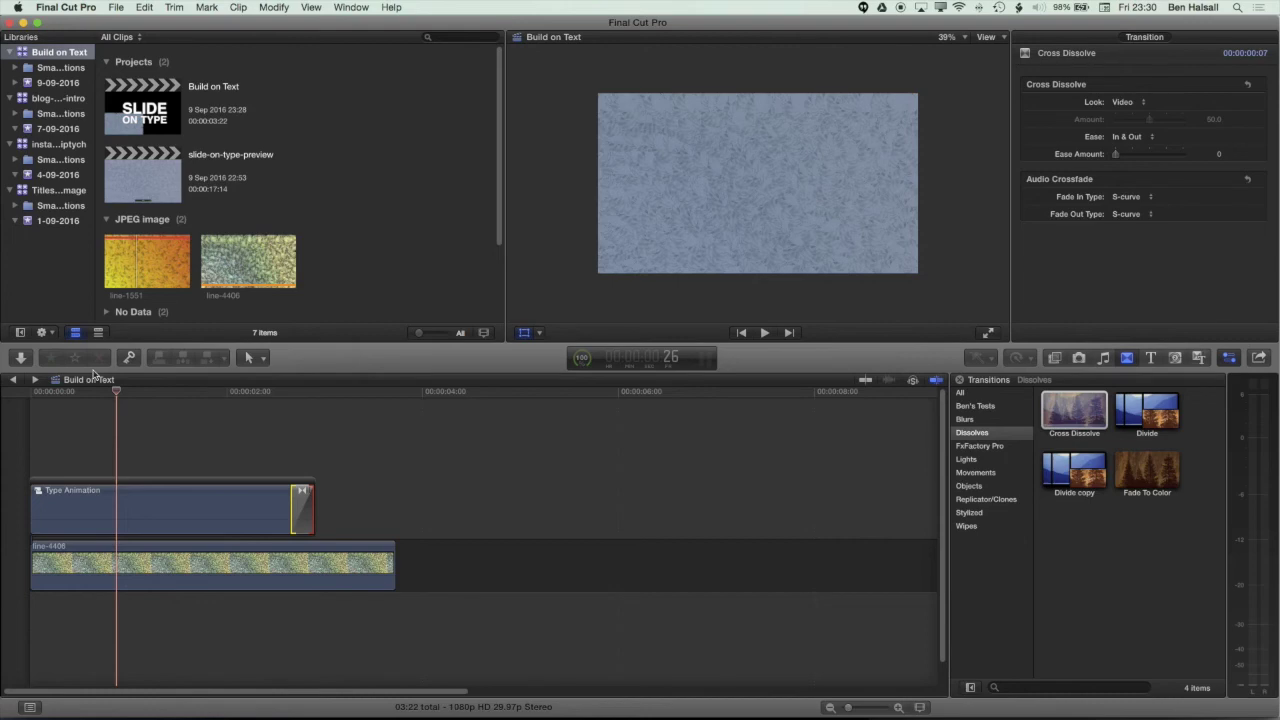
pyautogui.press('space')
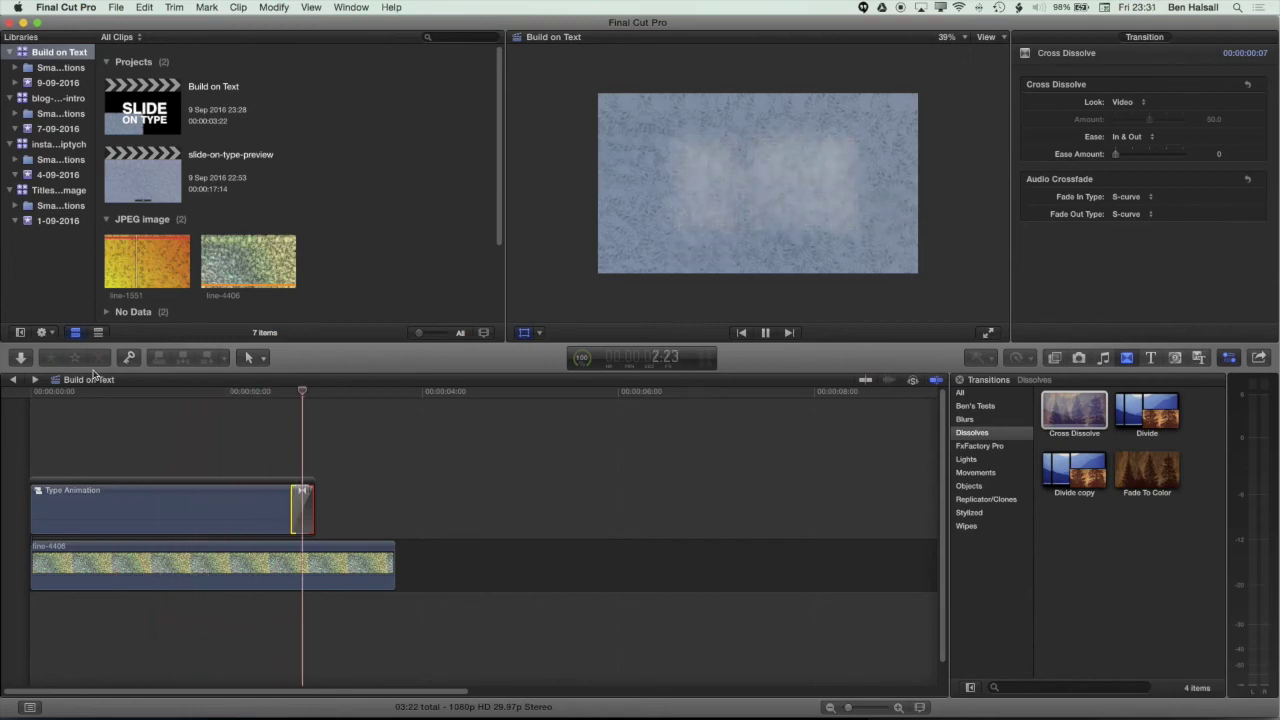
pyautogui.press('space')
# Show Type Animation's video animation, move both Gaussian Amount keyframes earlier, and trim the clip's end to a duration of 2:18
pyautogui.click(236, 517)
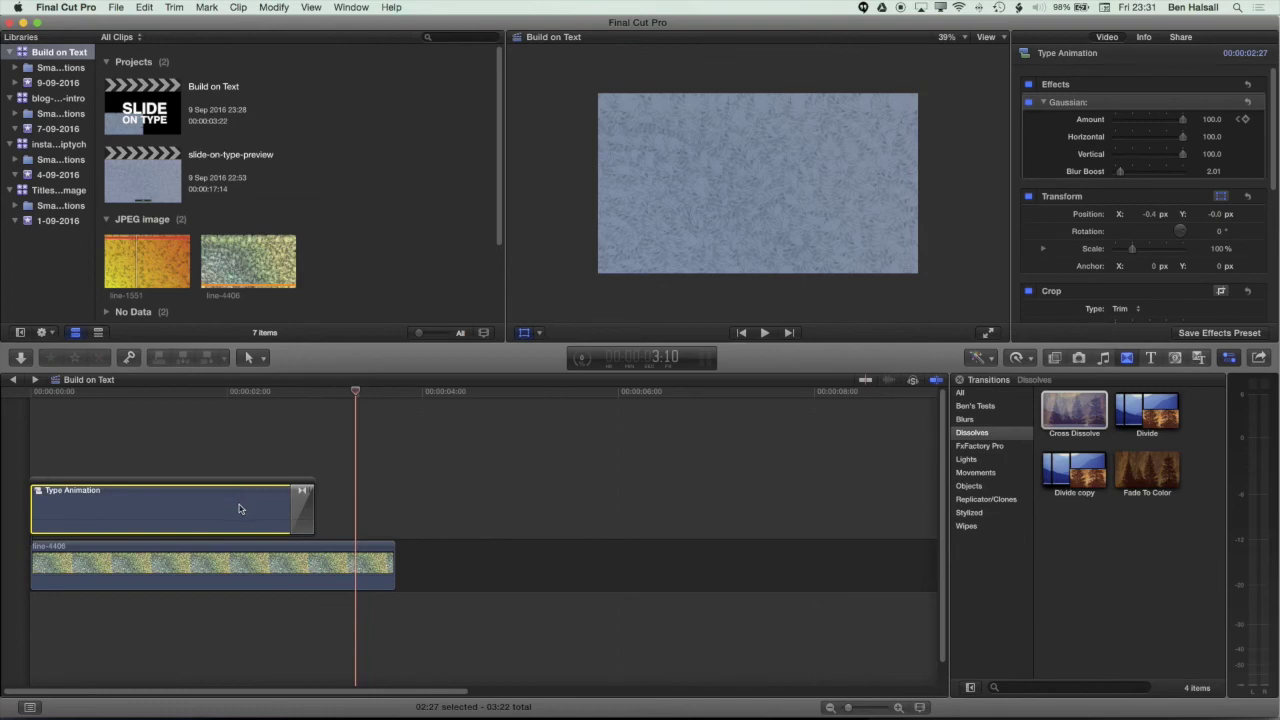
pyautogui.rightClick(250, 513)
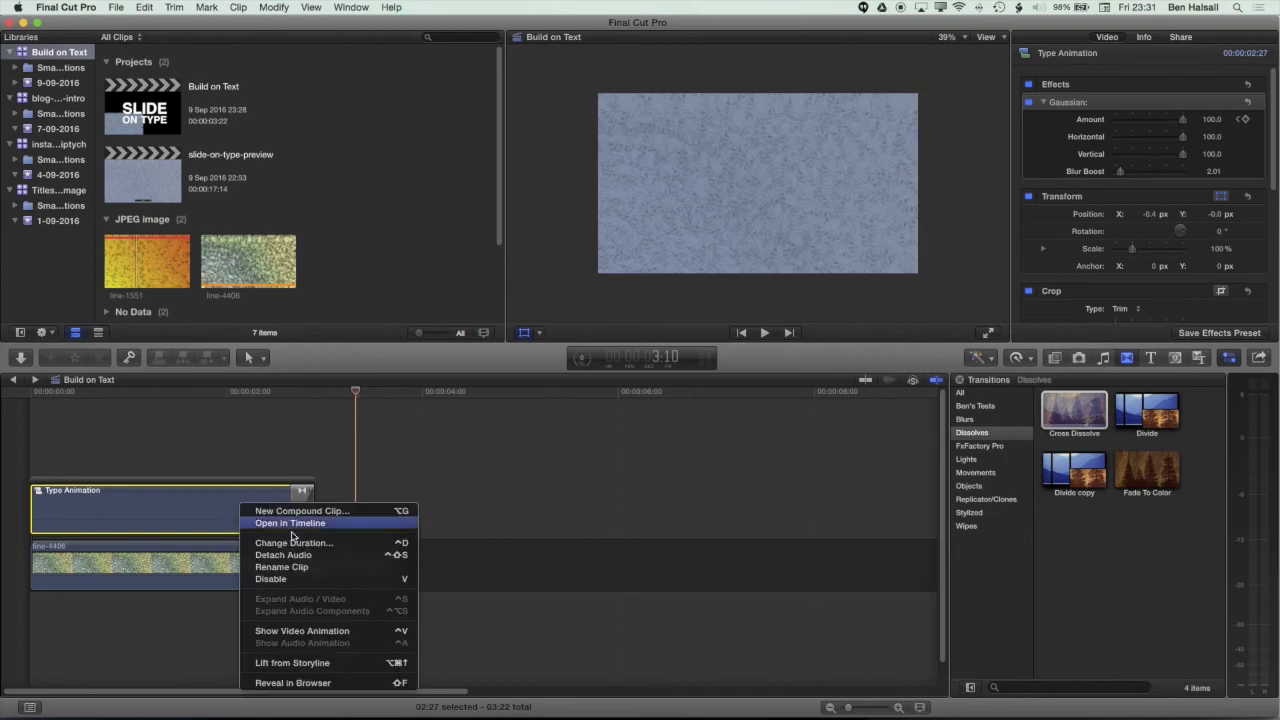
pyautogui.click(302, 630)
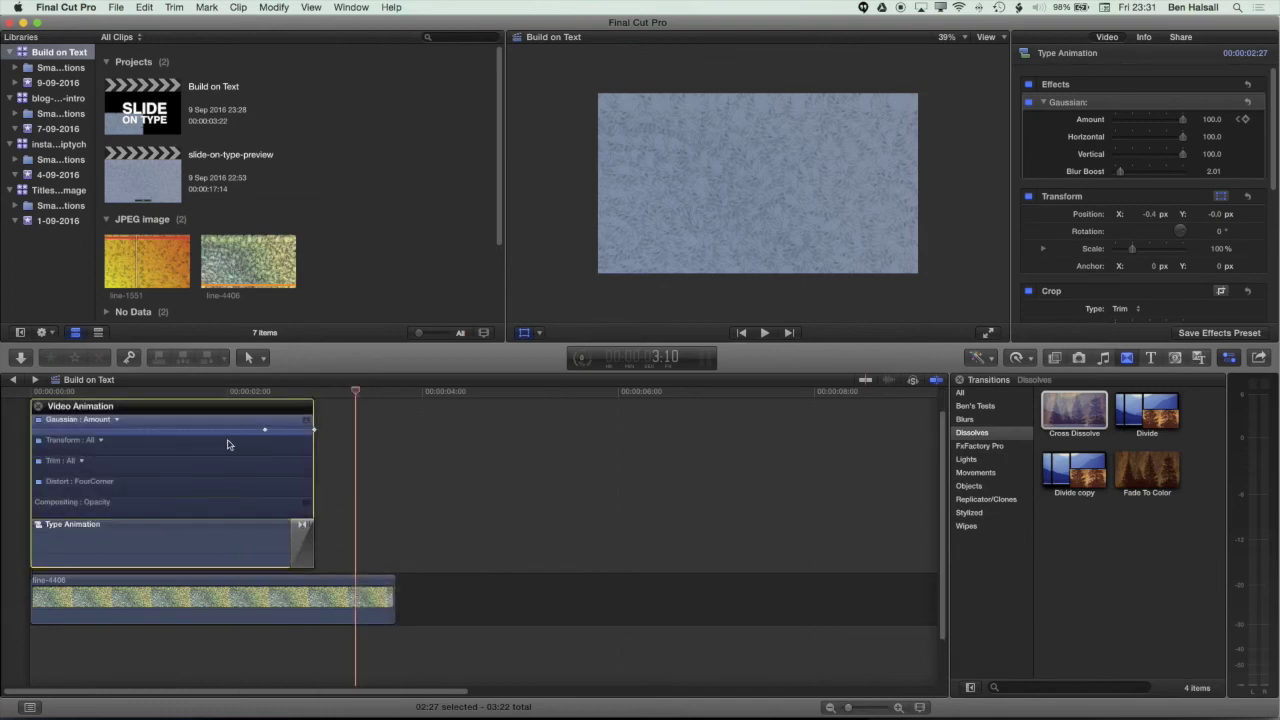
pyautogui.moveTo(313, 430); pyautogui.dragTo(248, 432)
pyautogui.keyDown('alt'); pyautogui.click(285, 430); pyautogui.keyUp('alt')
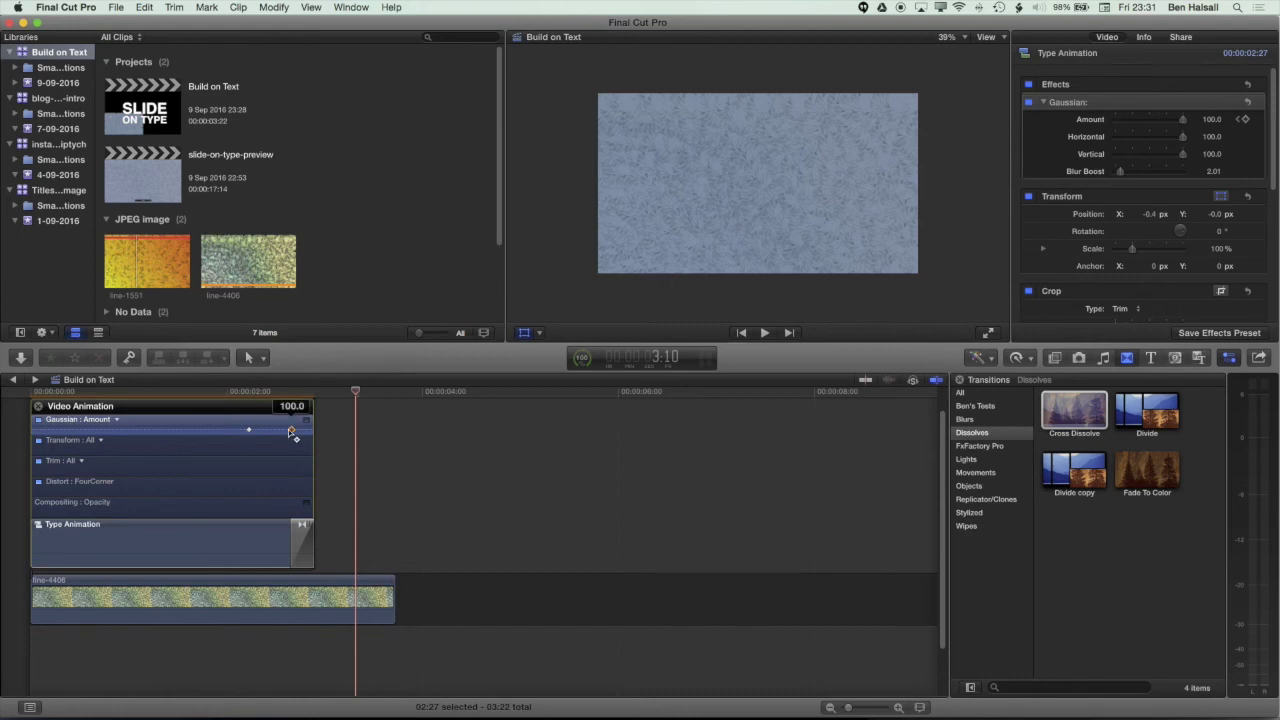
pyautogui.click(298, 535)
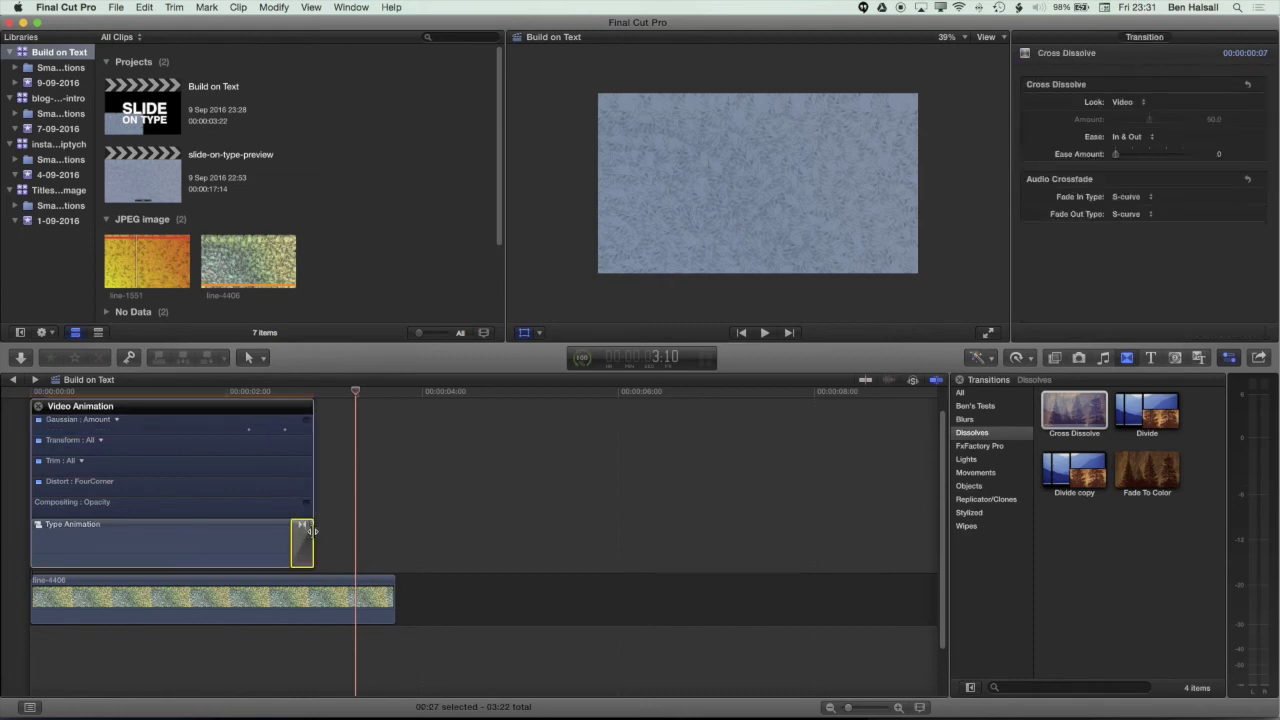
pyautogui.moveTo(312, 531); pyautogui.dragTo(277, 530)
# View the animation at 1:22 and look through the viewer's display, quality and media options
pyautogui.click(207, 395)
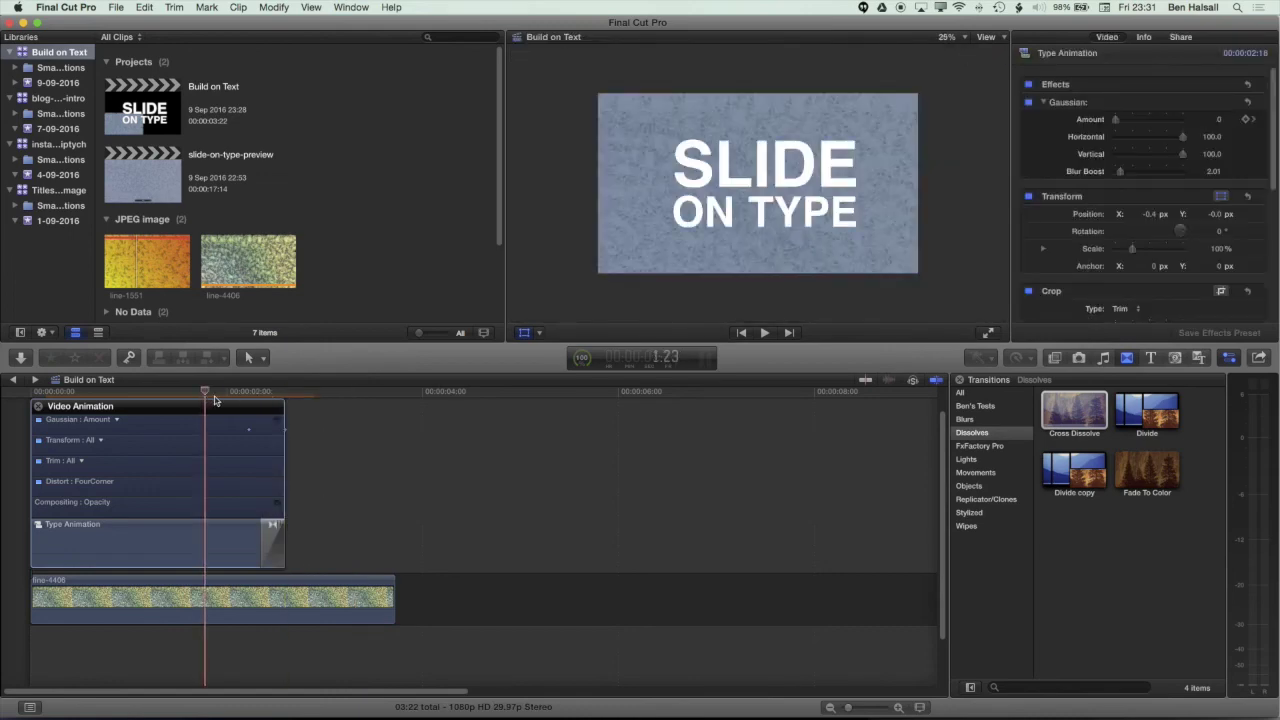
pyautogui.press('Left')
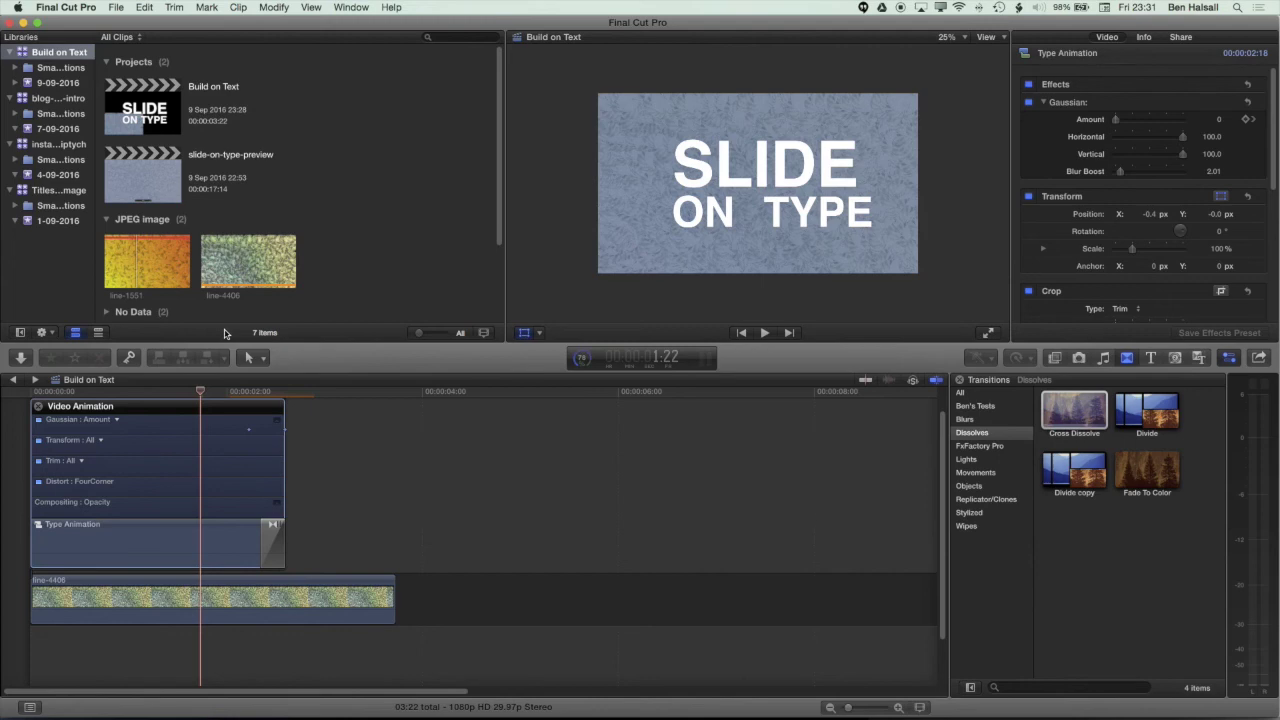
pyautogui.click(986, 38)
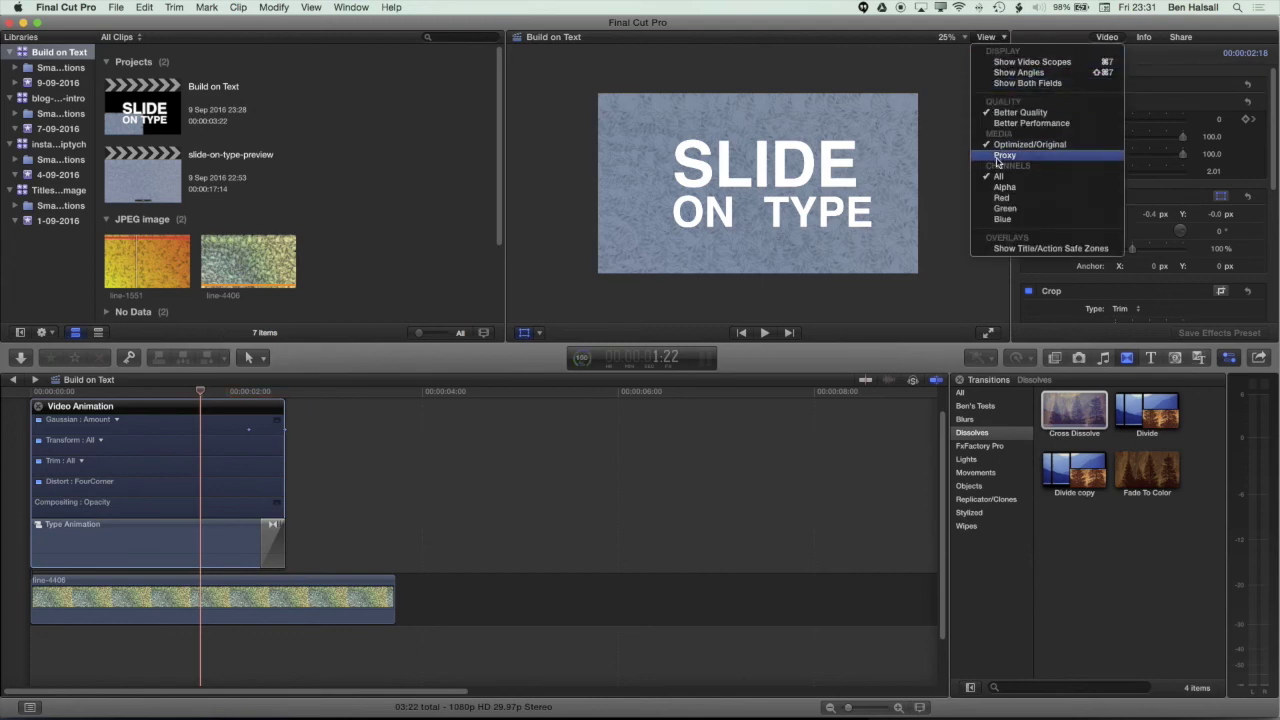
pyautogui.click(992, 38)
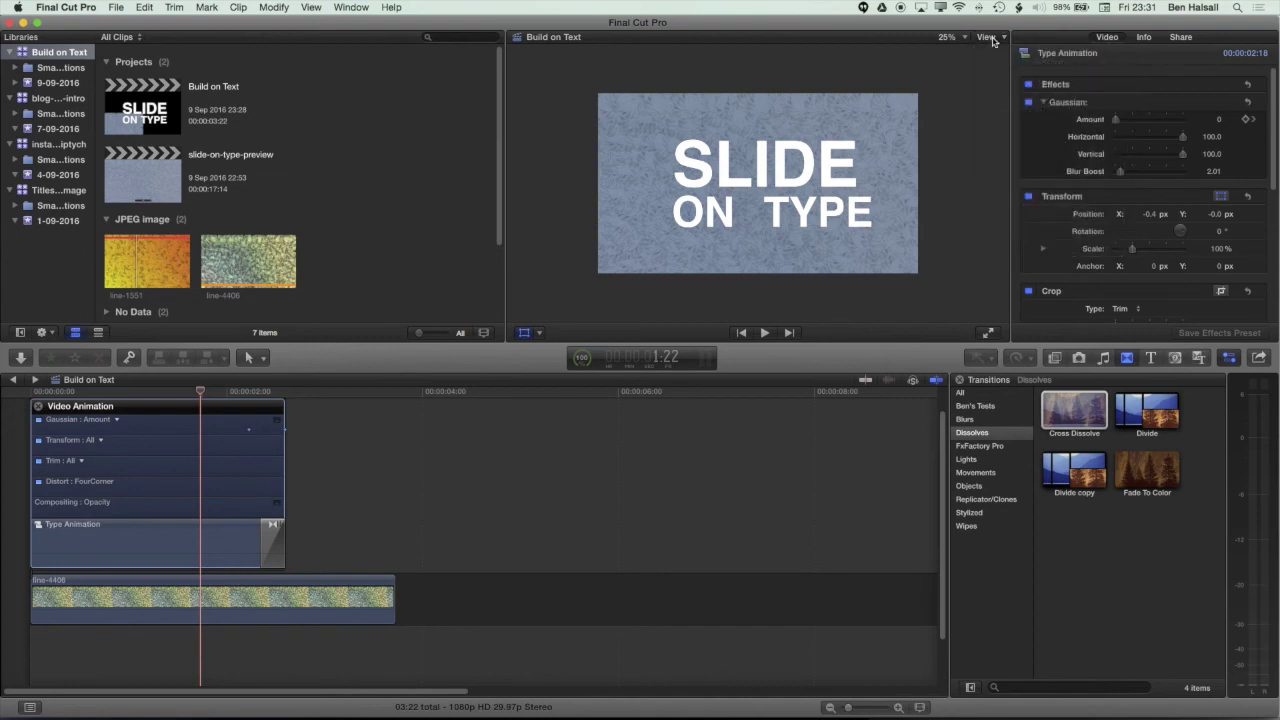
pyautogui.click(963, 69)
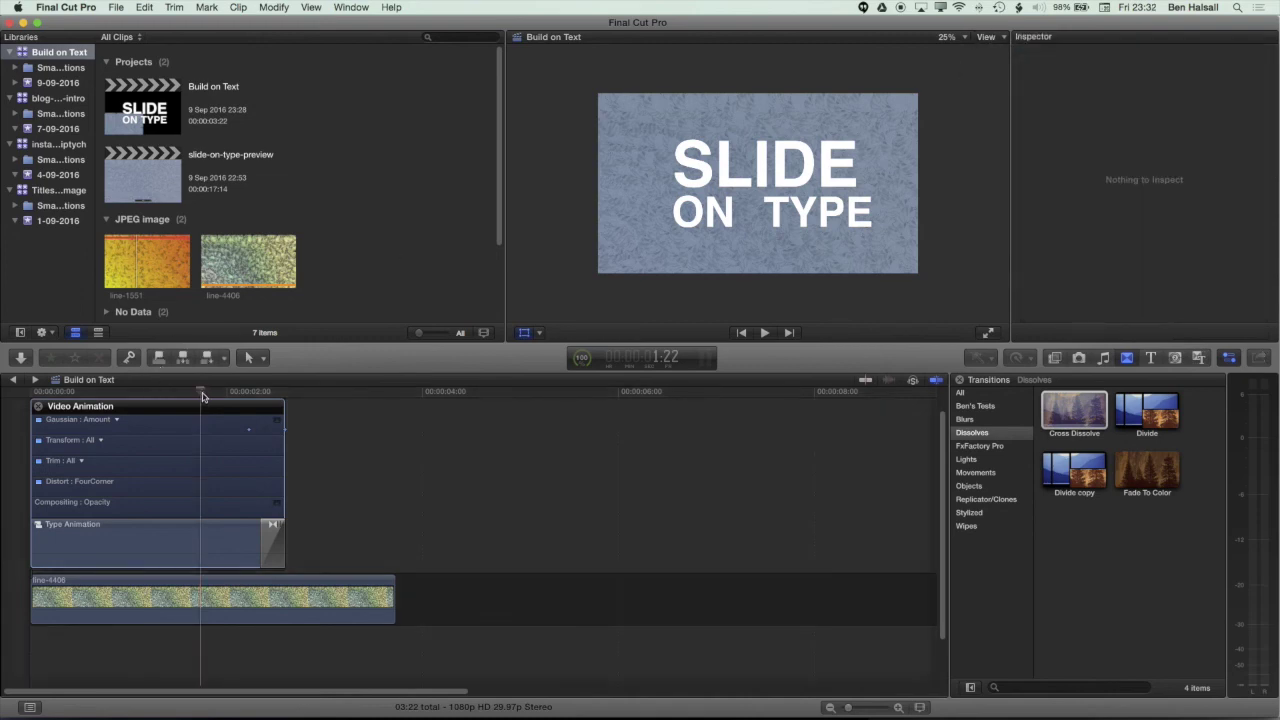
# Play the trimmed animation and hide the Type Animation clip's video animation
pyautogui.press('space')
pyautogui.moveTo(97, 391); pyautogui.dragTo(87, 390)
pyautogui.press('space')
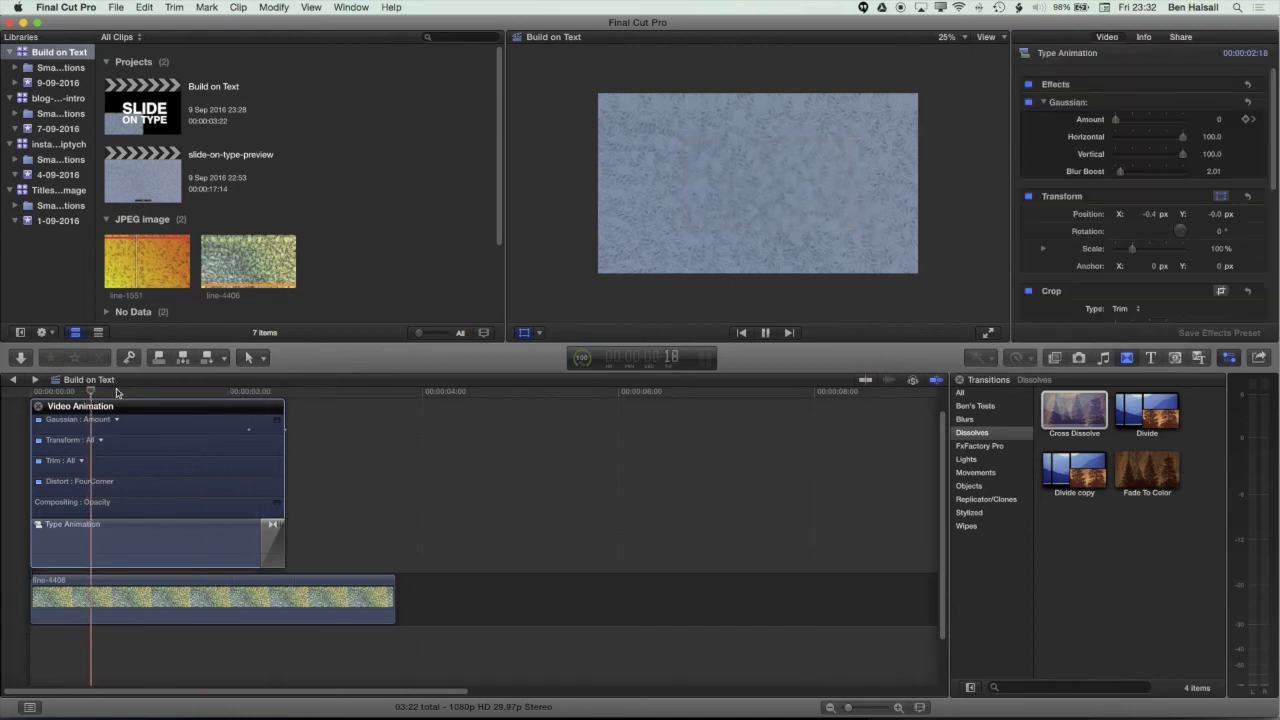
pyautogui.press('space')
pyautogui.hotkey('ctrl', 'v')
# Open the Type Animation compound clip in its own timeline and select its TYPE, ON and SLIDE titles in turn
pyautogui.doubleClick(114, 549)
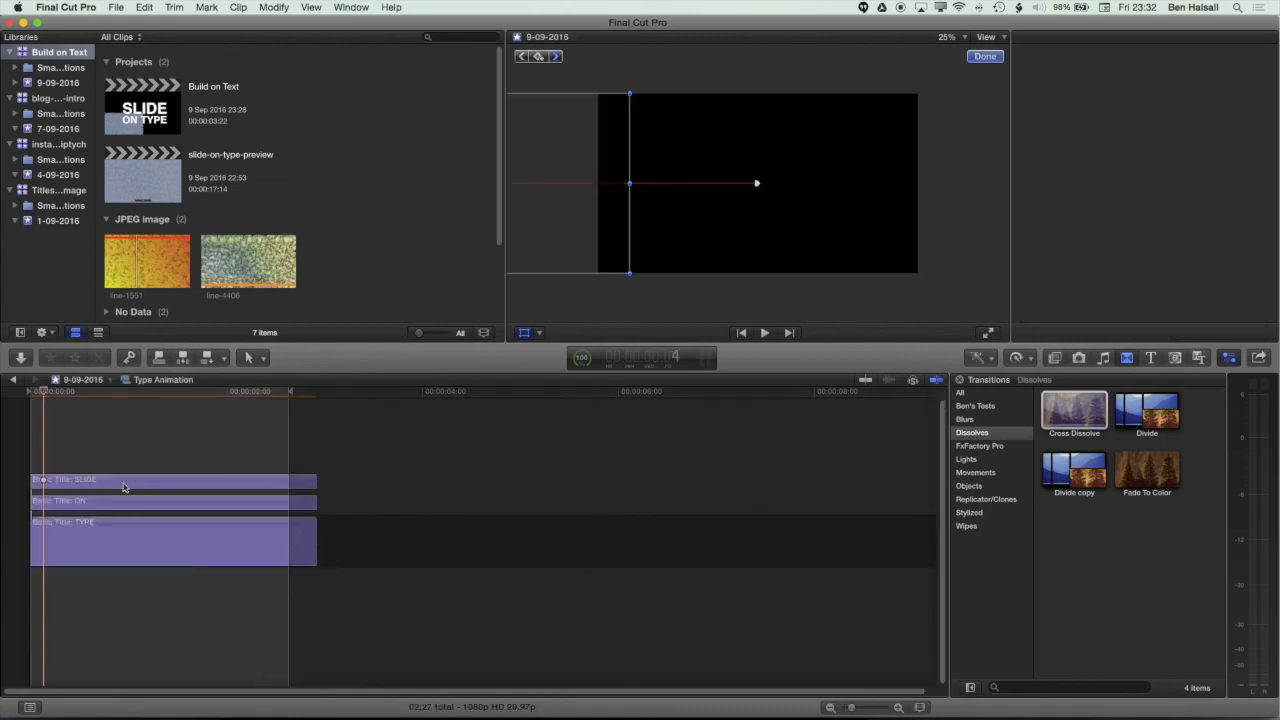
pyautogui.click(125, 549)
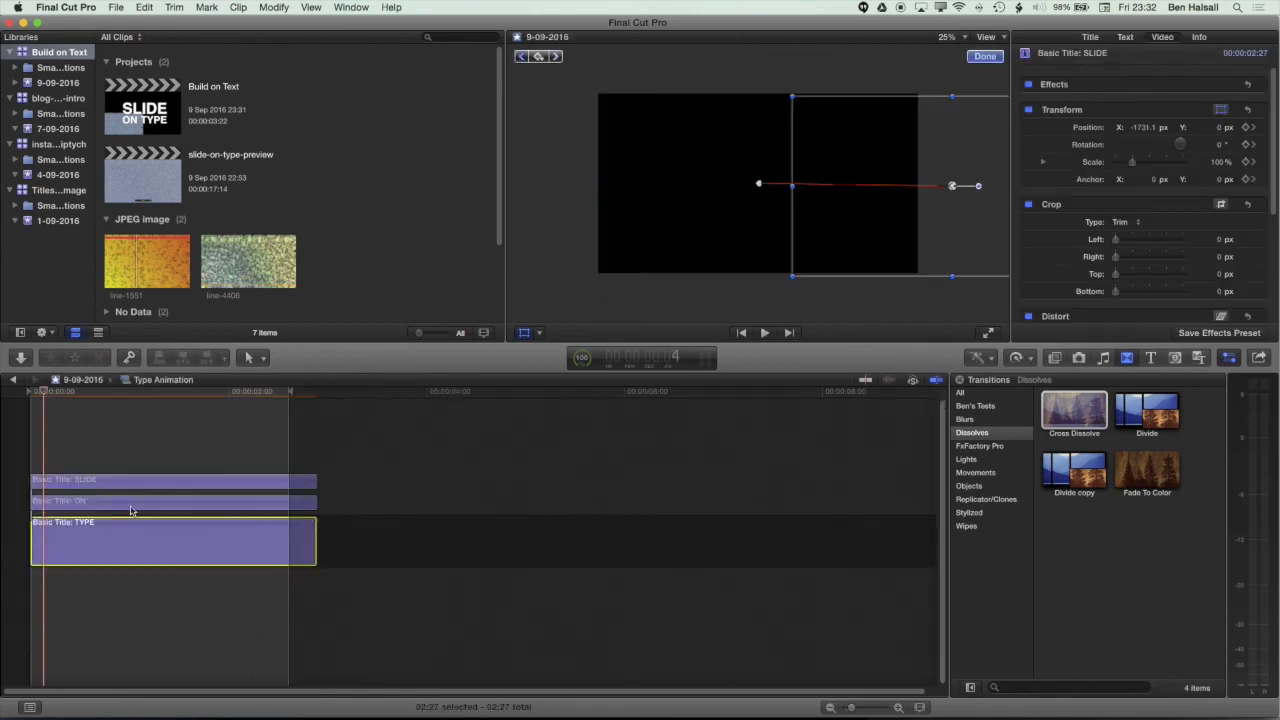
pyautogui.click(133, 503)
pyautogui.click(133, 487)
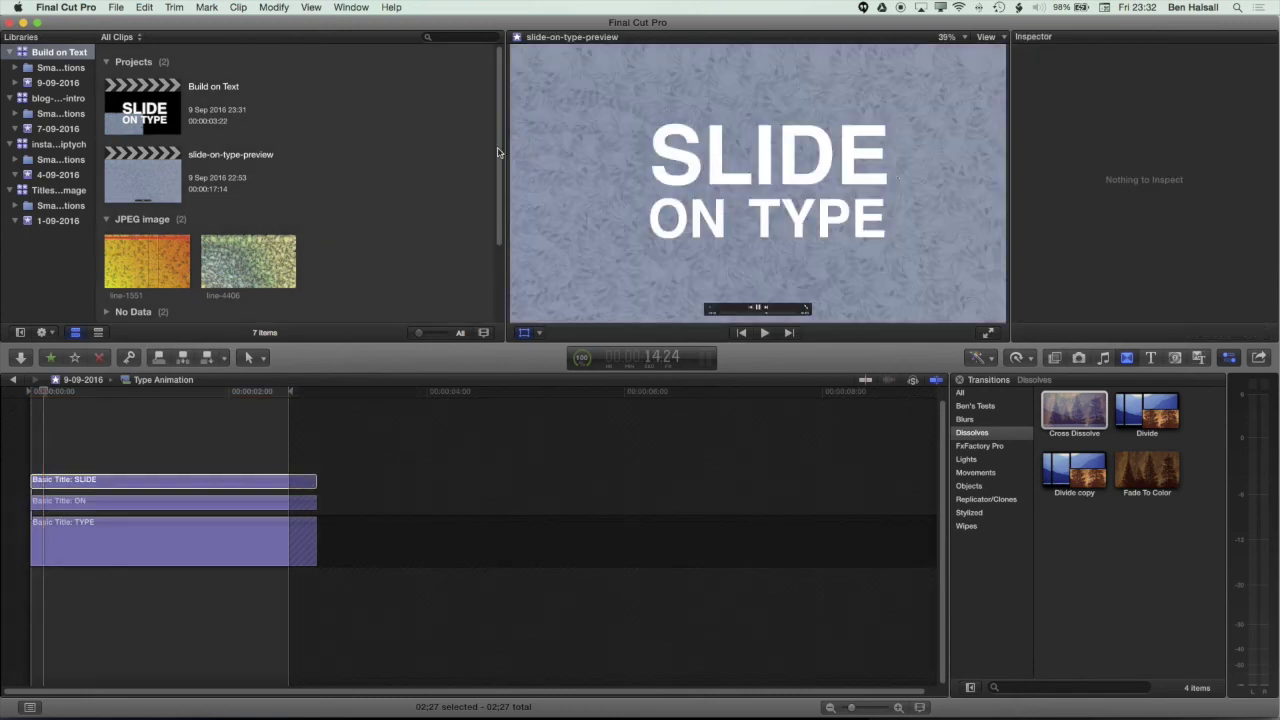
# Expand the No Data group in the clip browser and select the Type Animation compound clip
pyautogui.scroll(-3, 490, 213)
pyautogui.scroll(-1, 490, 213)
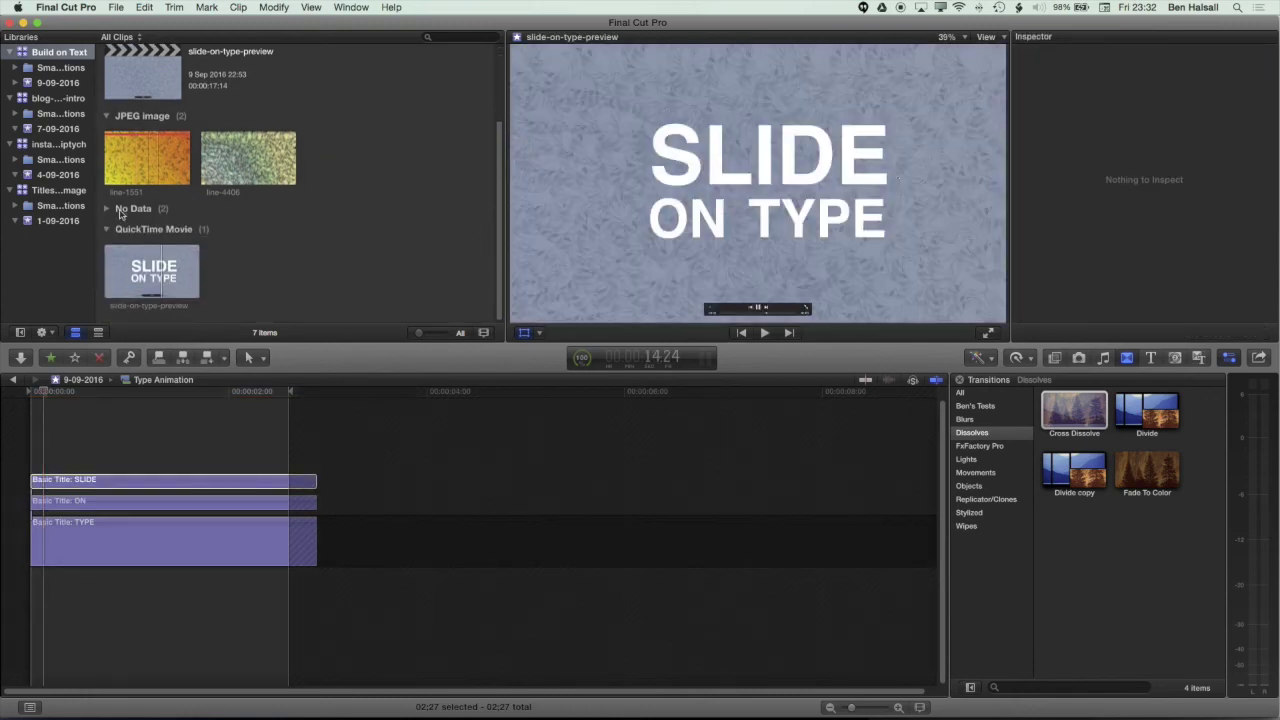
pyautogui.click(108, 210)
pyautogui.click(266, 190)
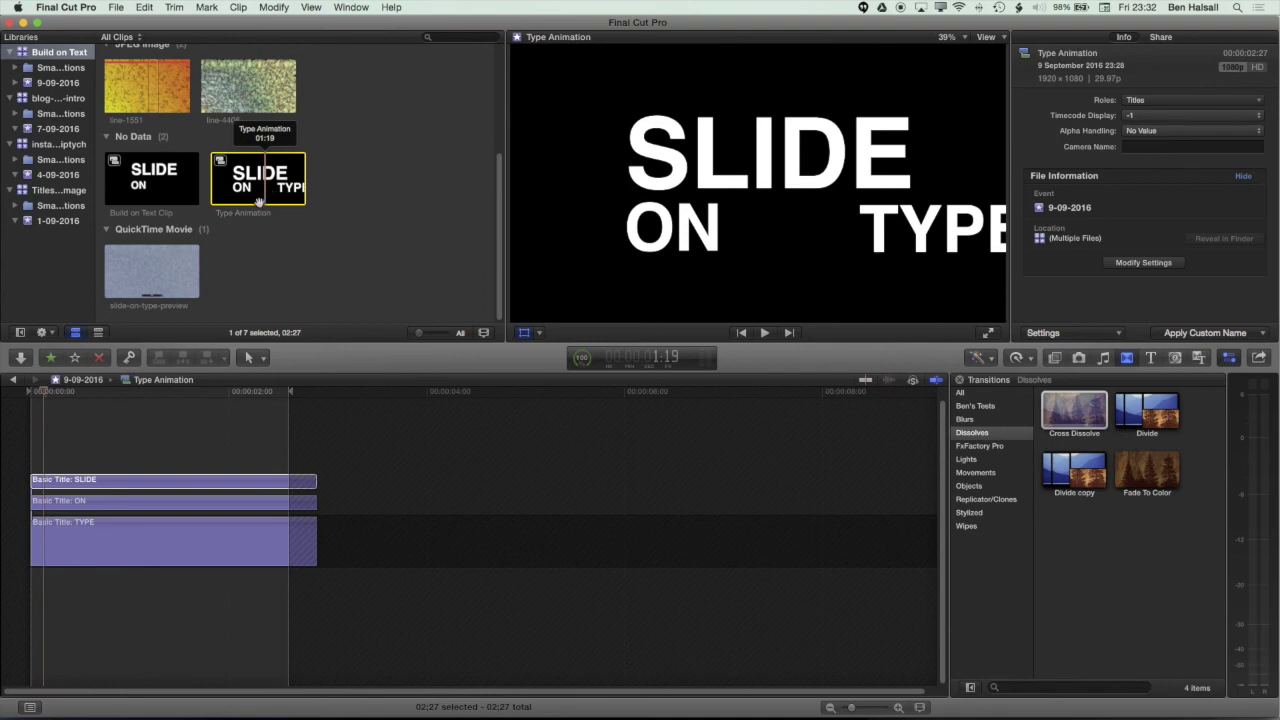
# View the SLIDE title's text settings, and return to the Build on Text project timeline at 0:24
pyautogui.click(114, 482)
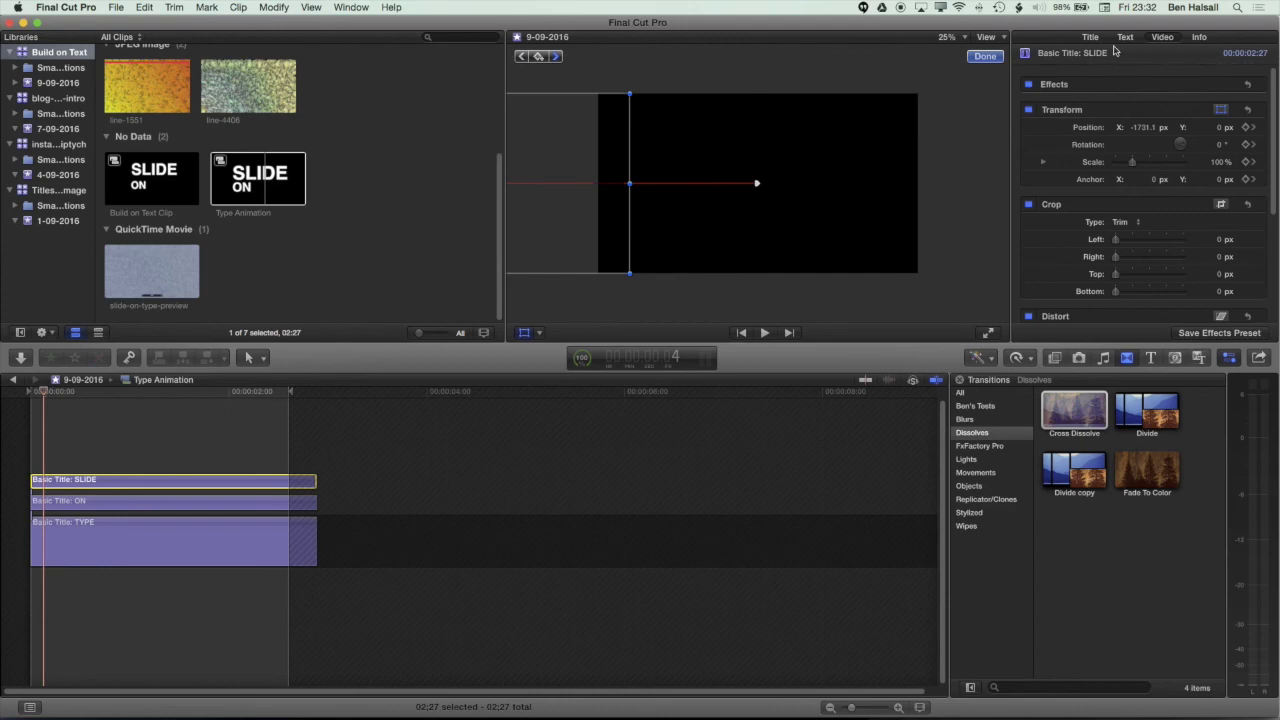
pyautogui.click(1125, 38)
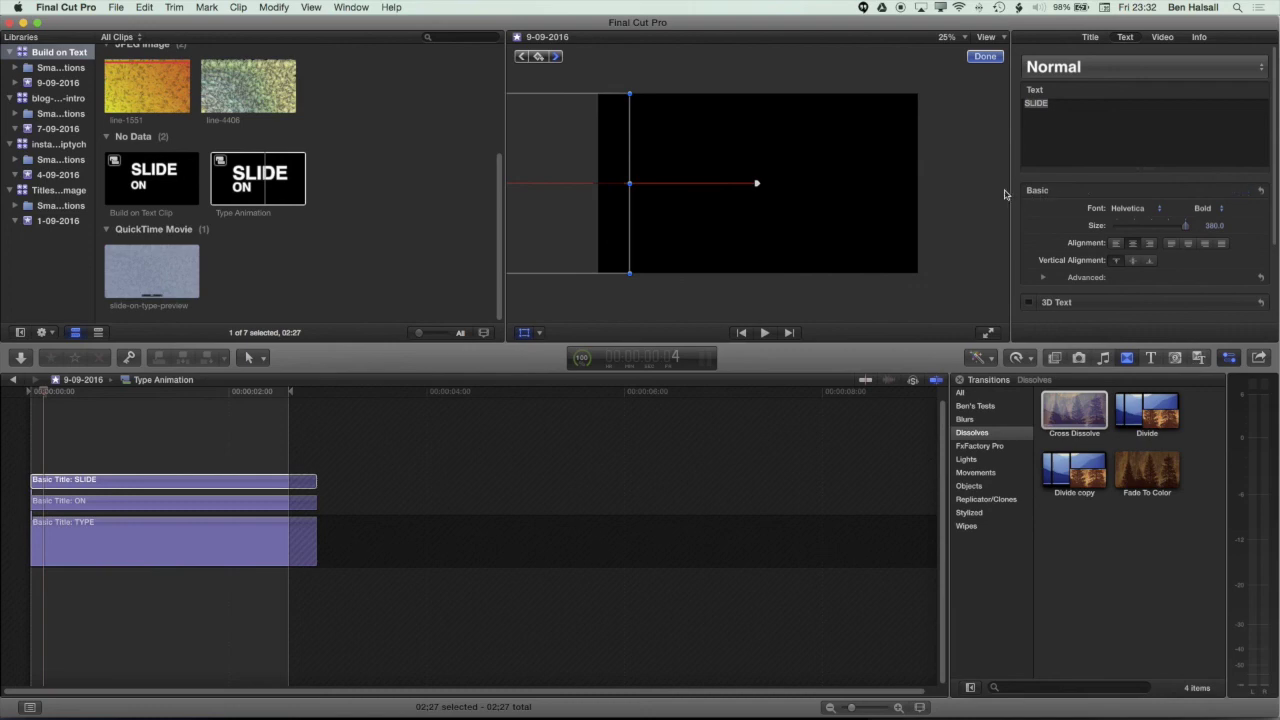
pyautogui.click(13, 380)
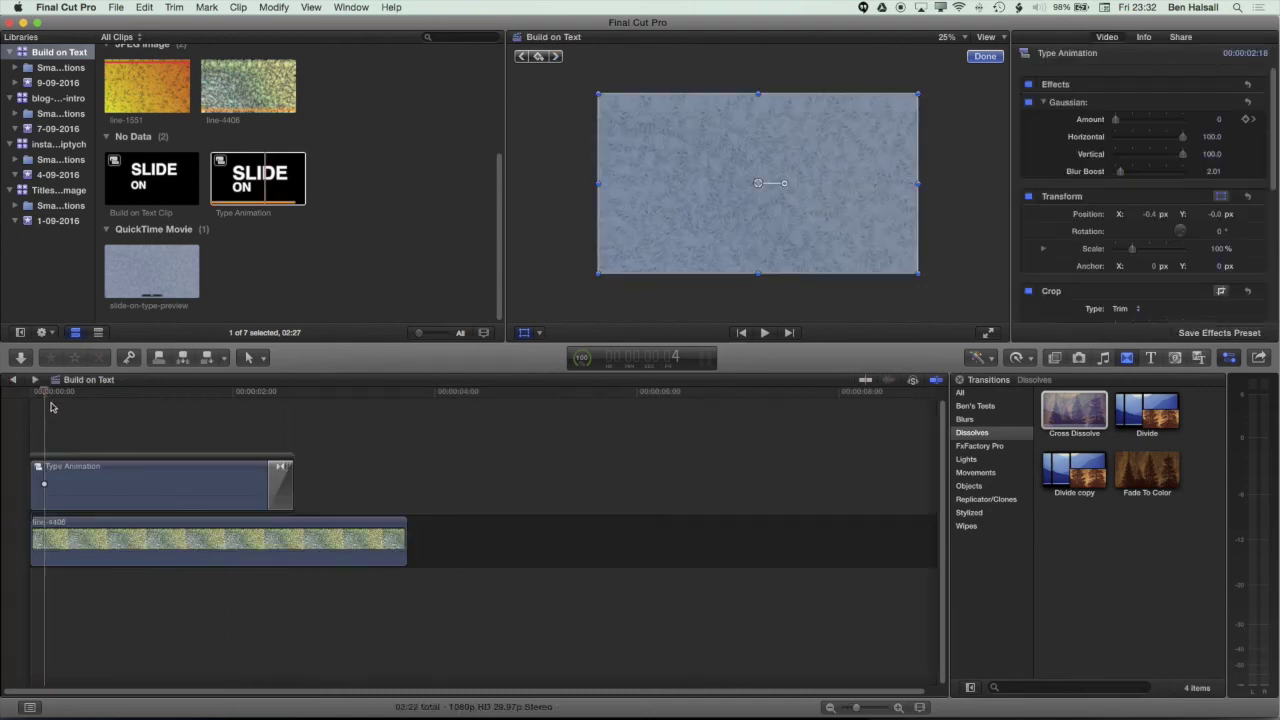
pyautogui.moveTo(65, 398); pyautogui.dragTo(111, 400)
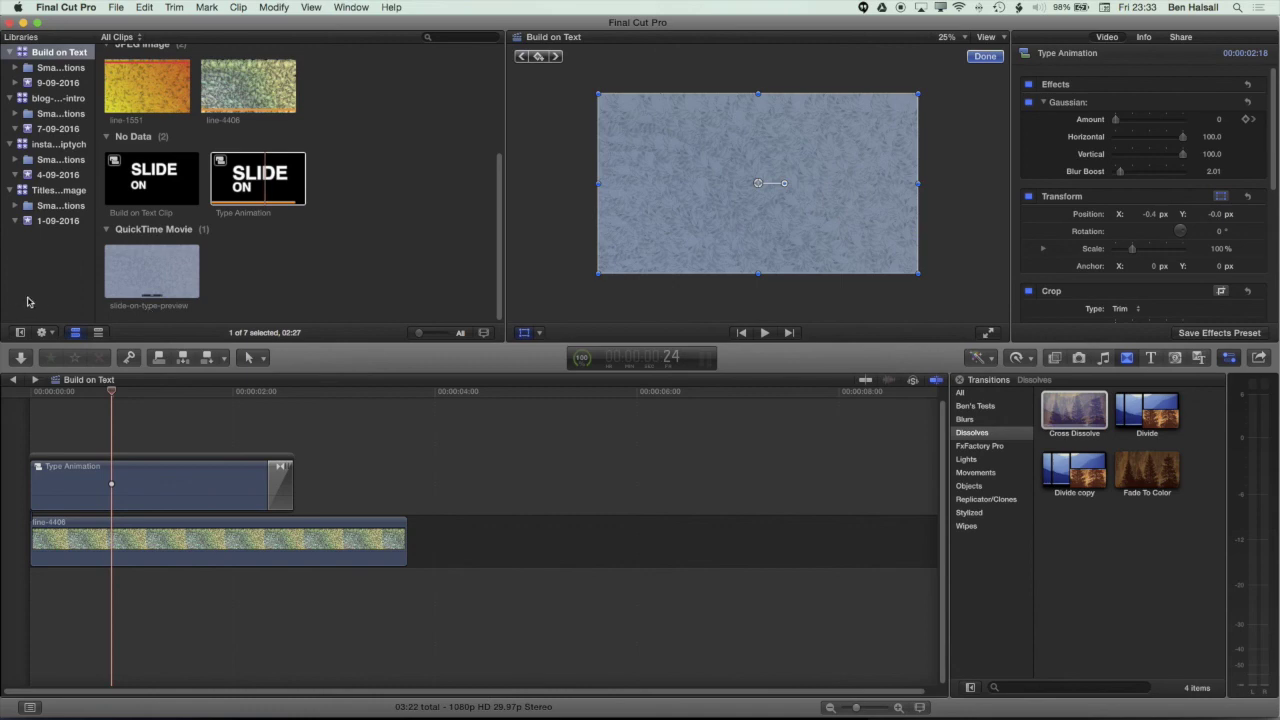
# Open the Type Animation compound clip in its own timeline and show the SLIDE title's video animation
pyautogui.doubleClick(100, 478)
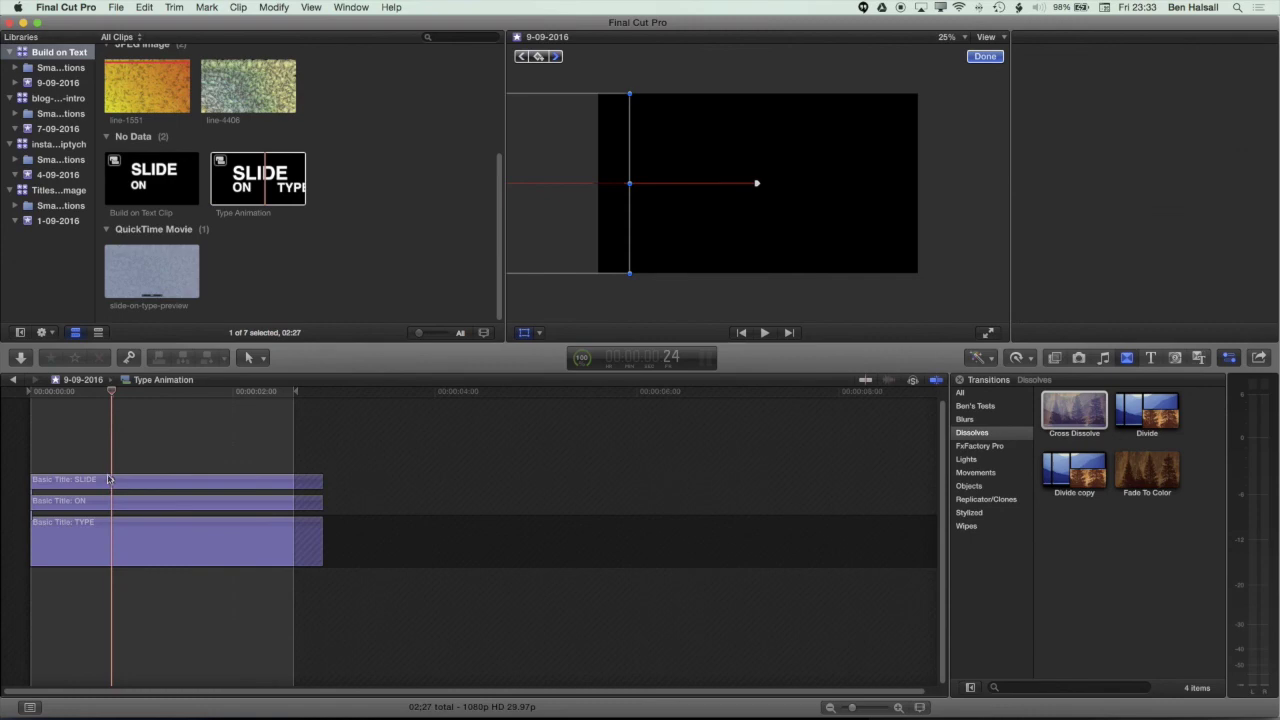
pyautogui.moveTo(249, 394); pyautogui.dragTo(168, 396)
pyautogui.click(151, 487)
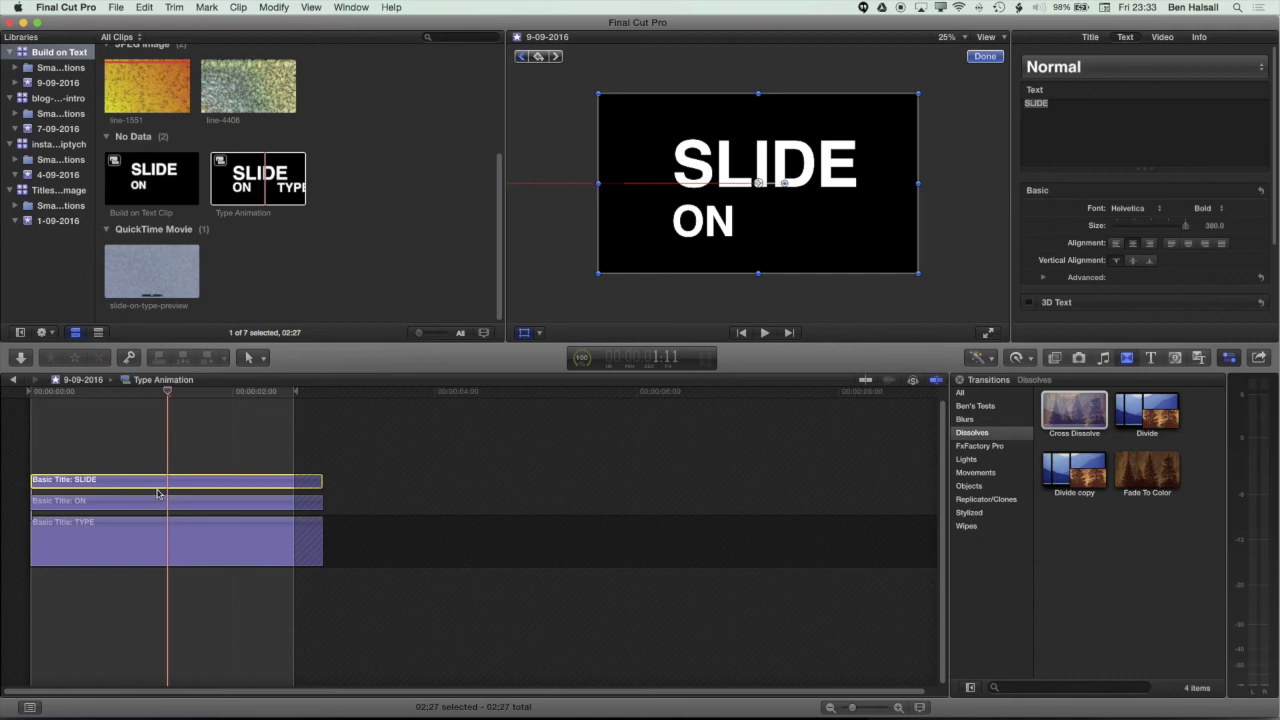
pyautogui.rightClick(150, 482)
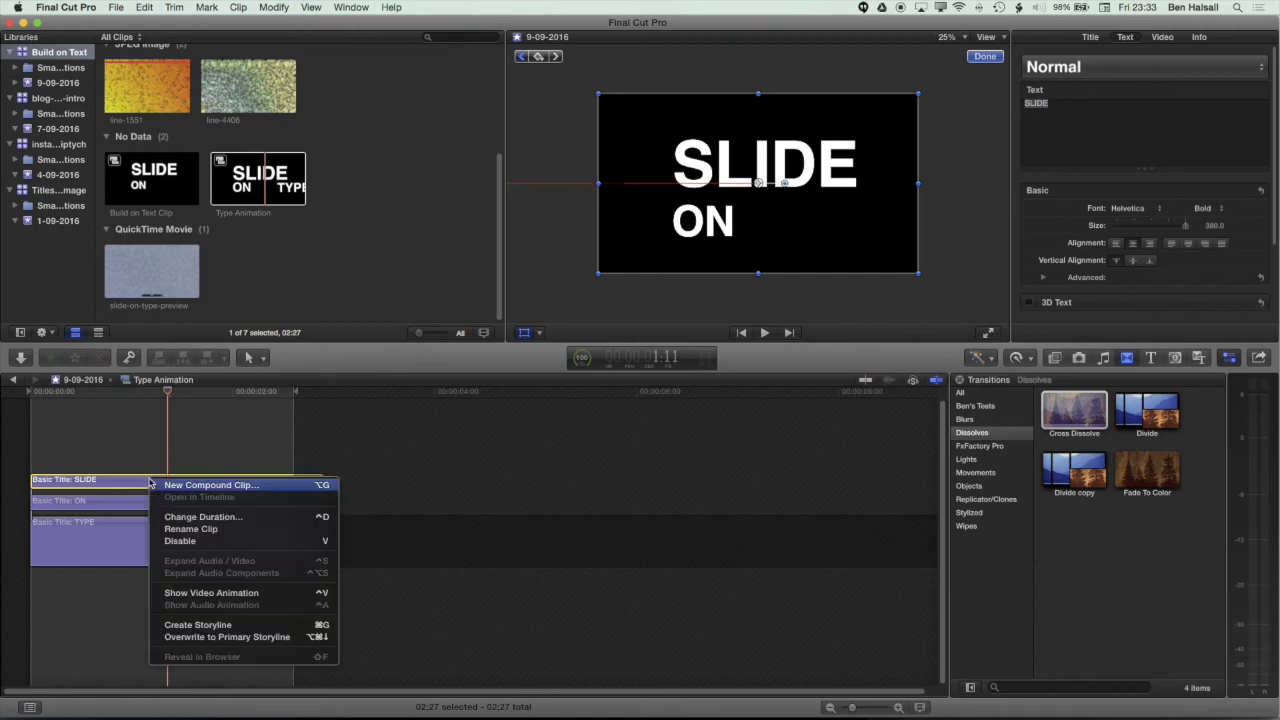
pyautogui.click(206, 597)
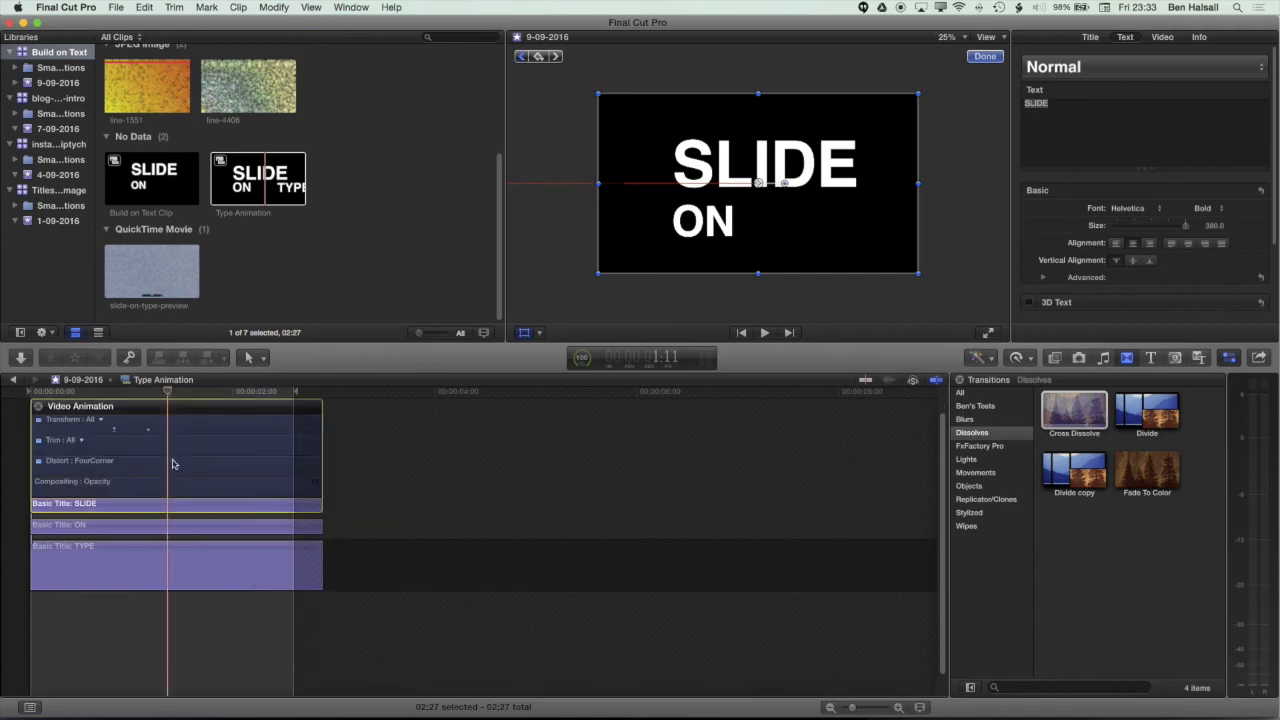
# Reposition the SLIDE title slightly up and right at 1:06 and down and left at 1:07, adding transform keyframes
pyautogui.moveTo(168, 393); pyautogui.dragTo(149, 393)
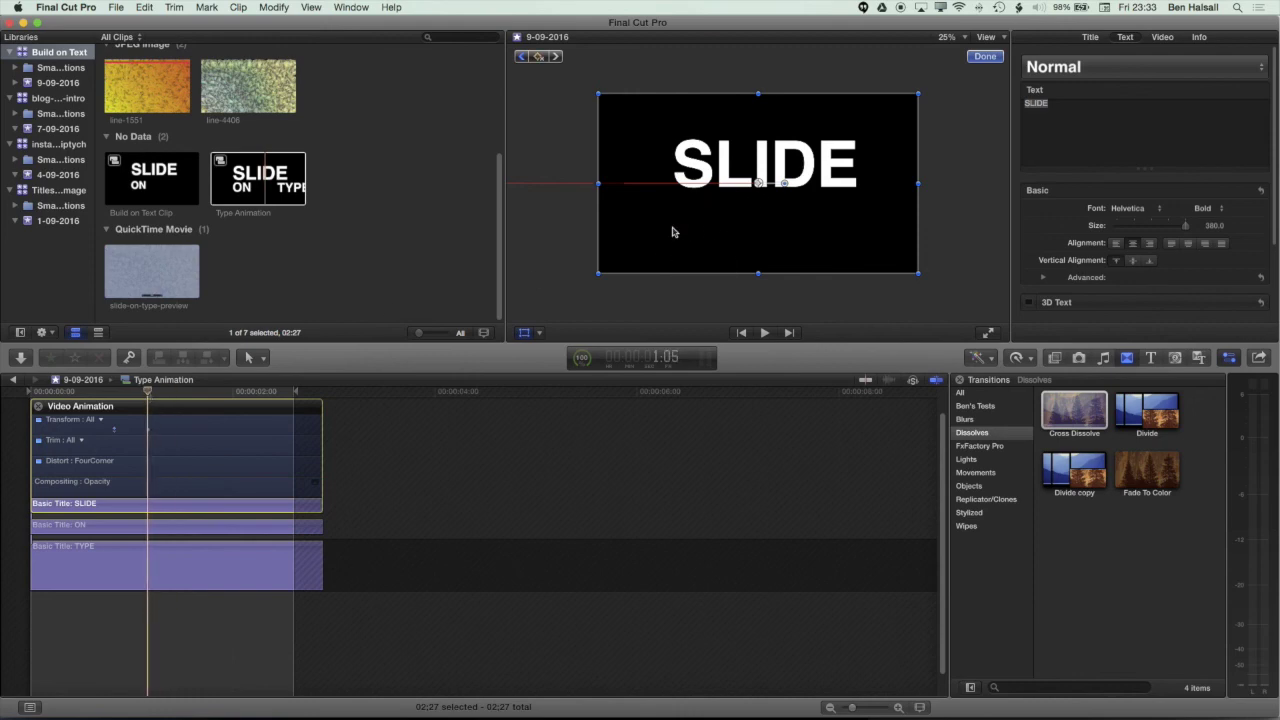
pyautogui.press('super+equal')
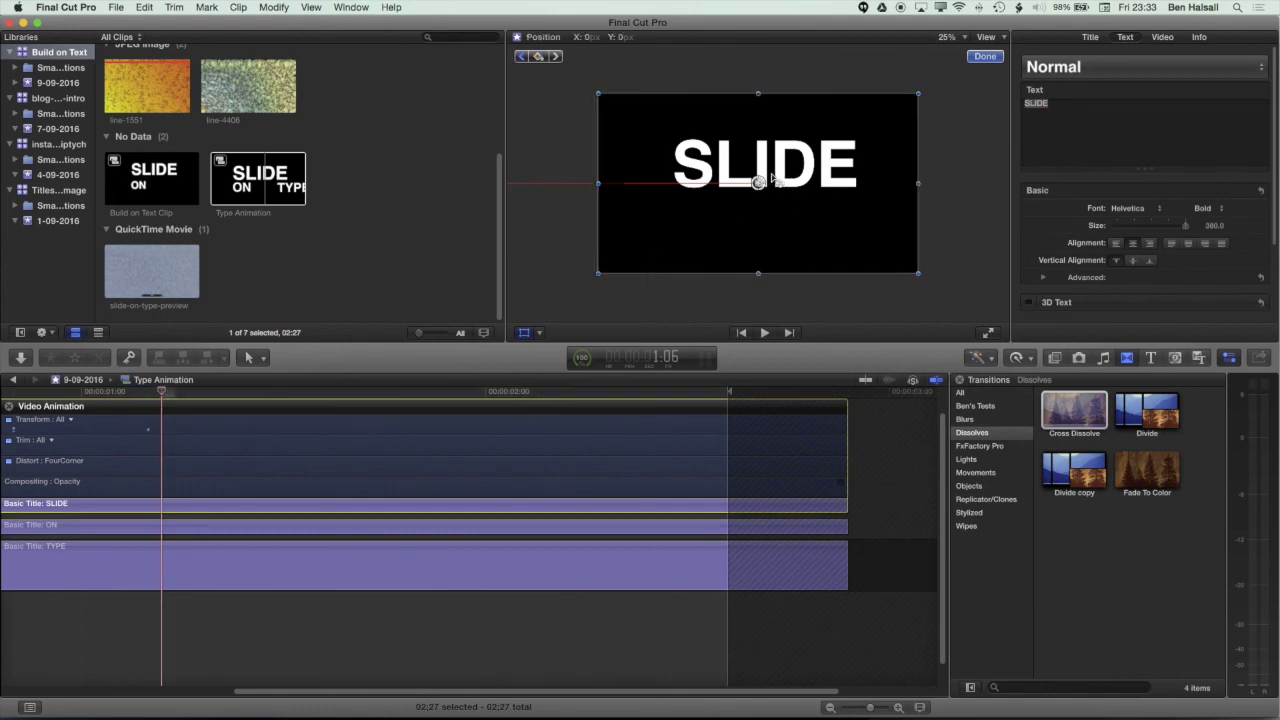
pyautogui.moveTo(758, 184); pyautogui.dragTo(772, 178)
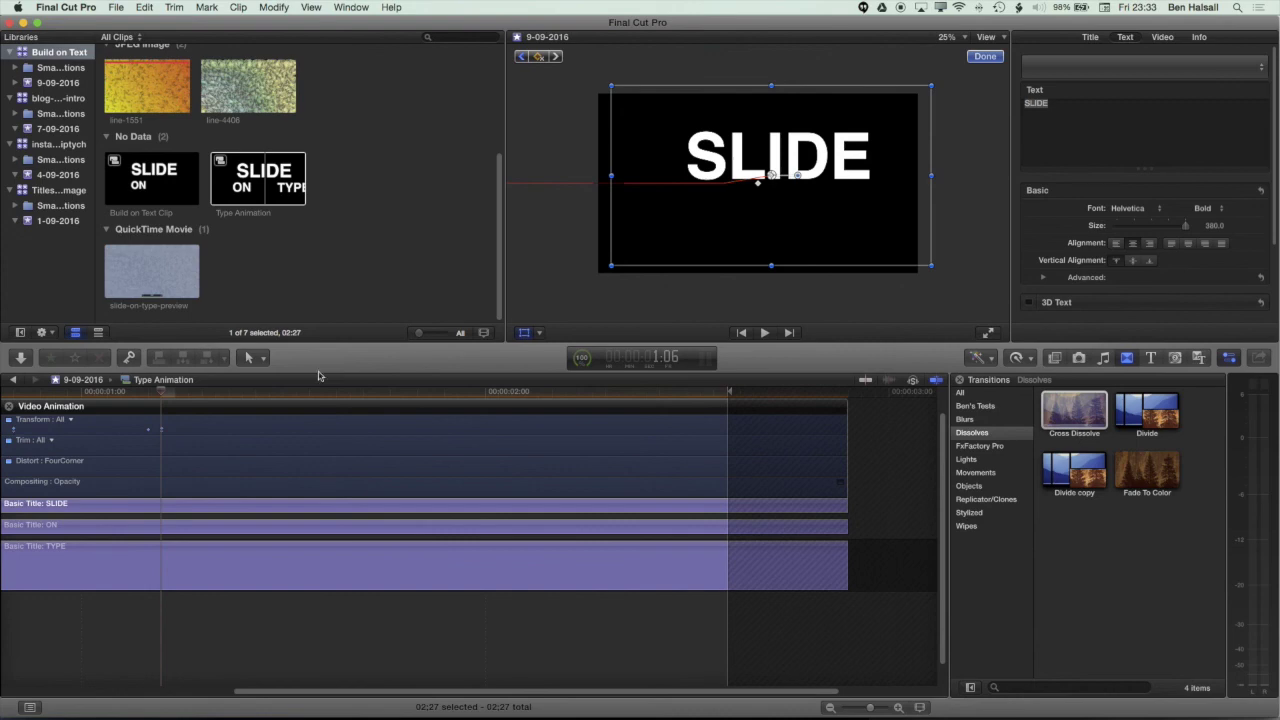
pyautogui.click(179, 392)
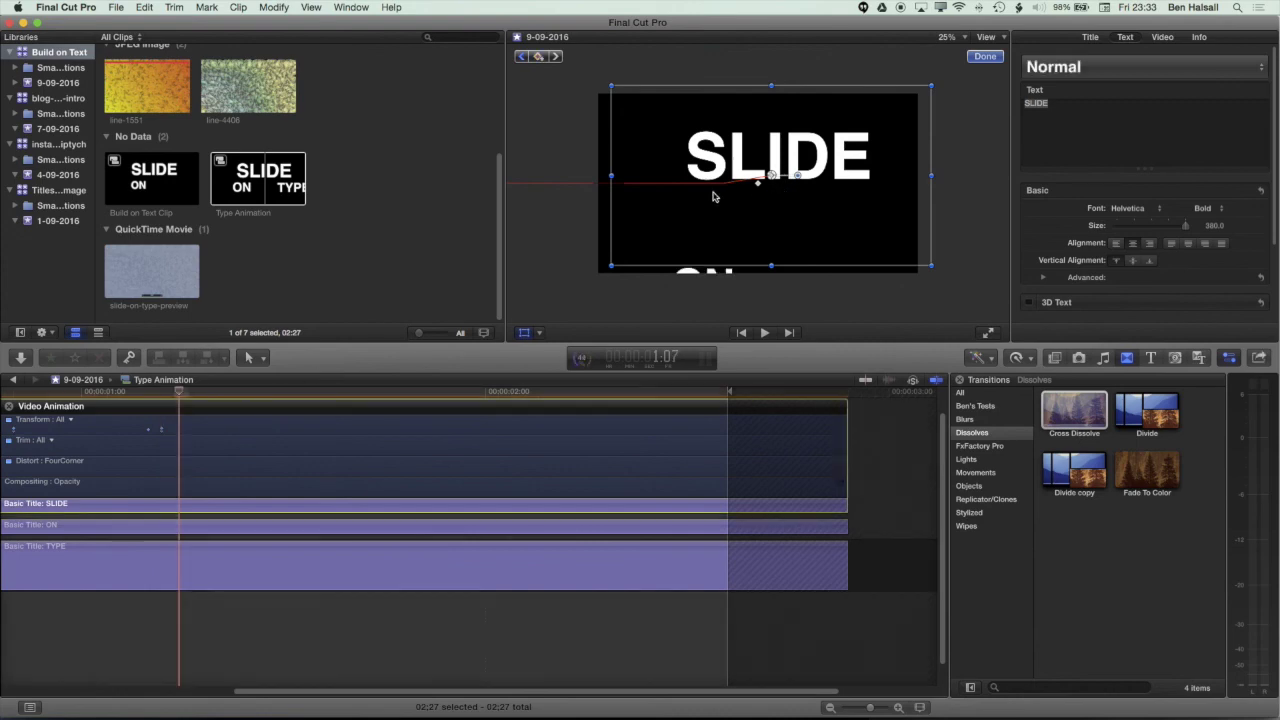
pyautogui.moveTo(784, 170); pyautogui.dragTo(687, 204)
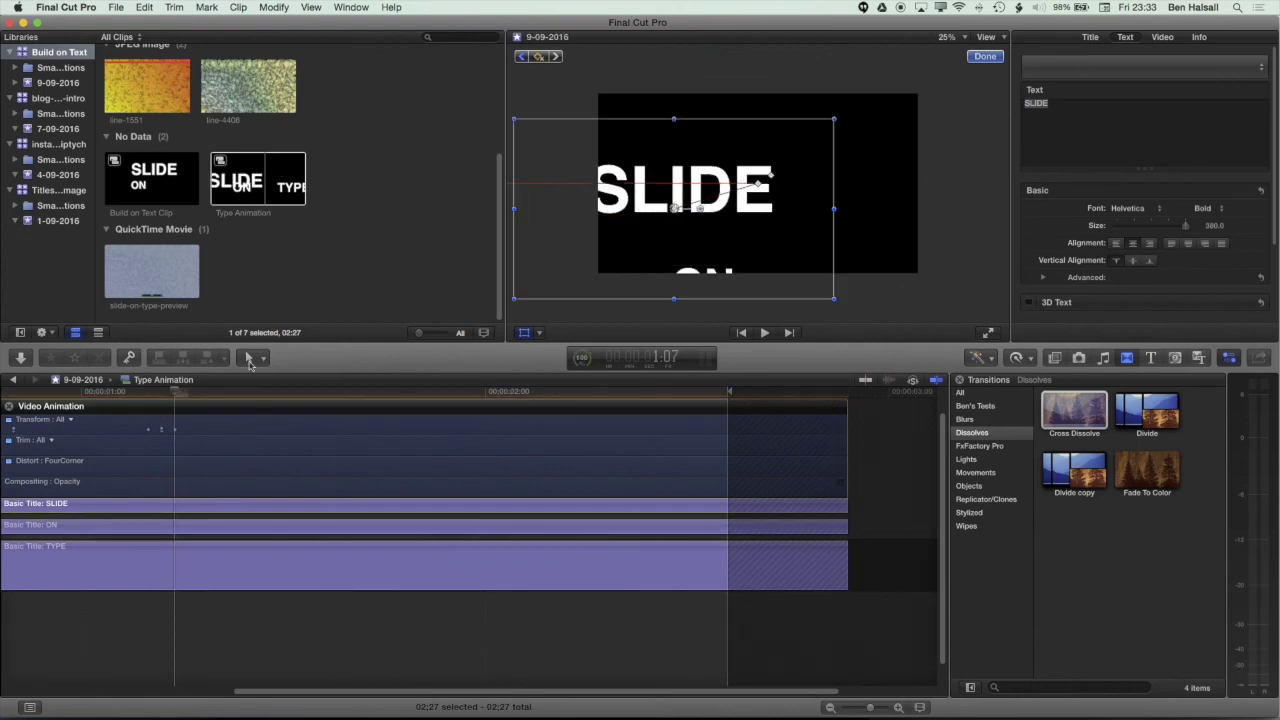
# Delete the SLIDE title's extra transform keyframes at 1:06 and 1:07
pyautogui.moveTo(173, 397)
pyautogui.mouseDown()
pyautogui.moveTo(114, 397)
pyautogui.moveTo(161, 397)
pyautogui.mouseUp()
pyautogui.moveTo(145, 400); pyautogui.dragTo(173, 404)
pyautogui.click(165, 432)
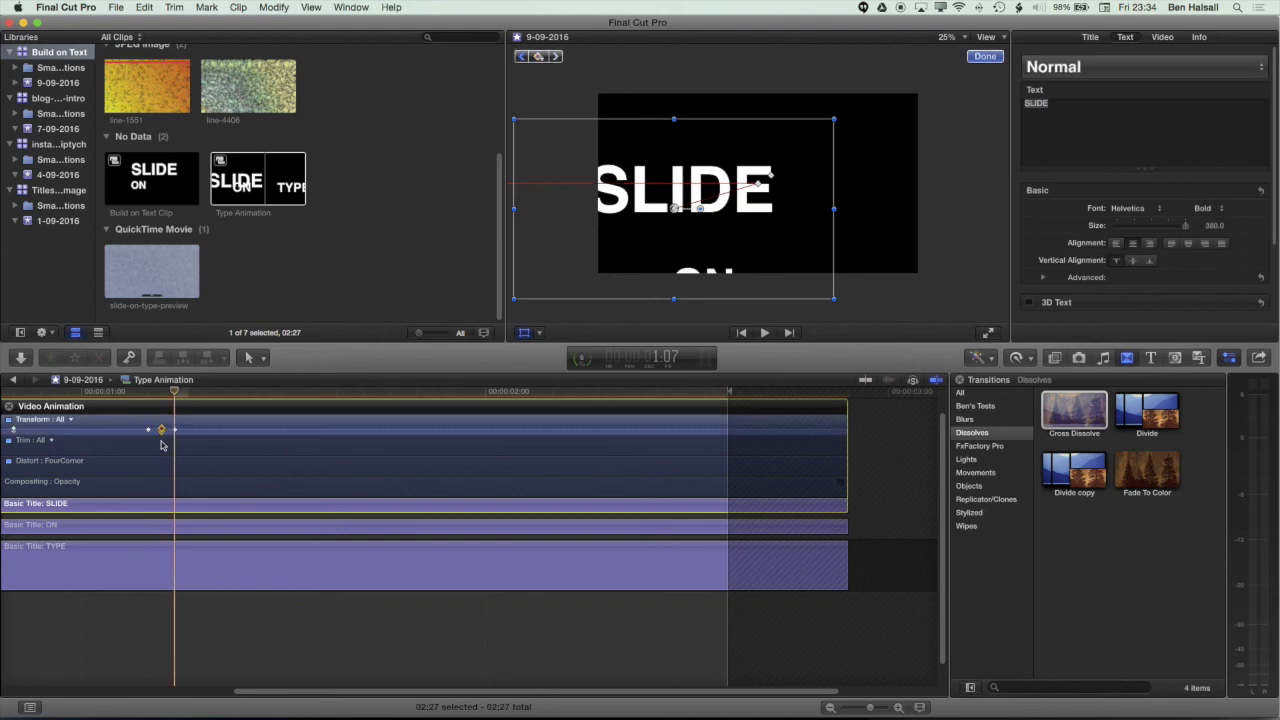
pyautogui.press('Delete')
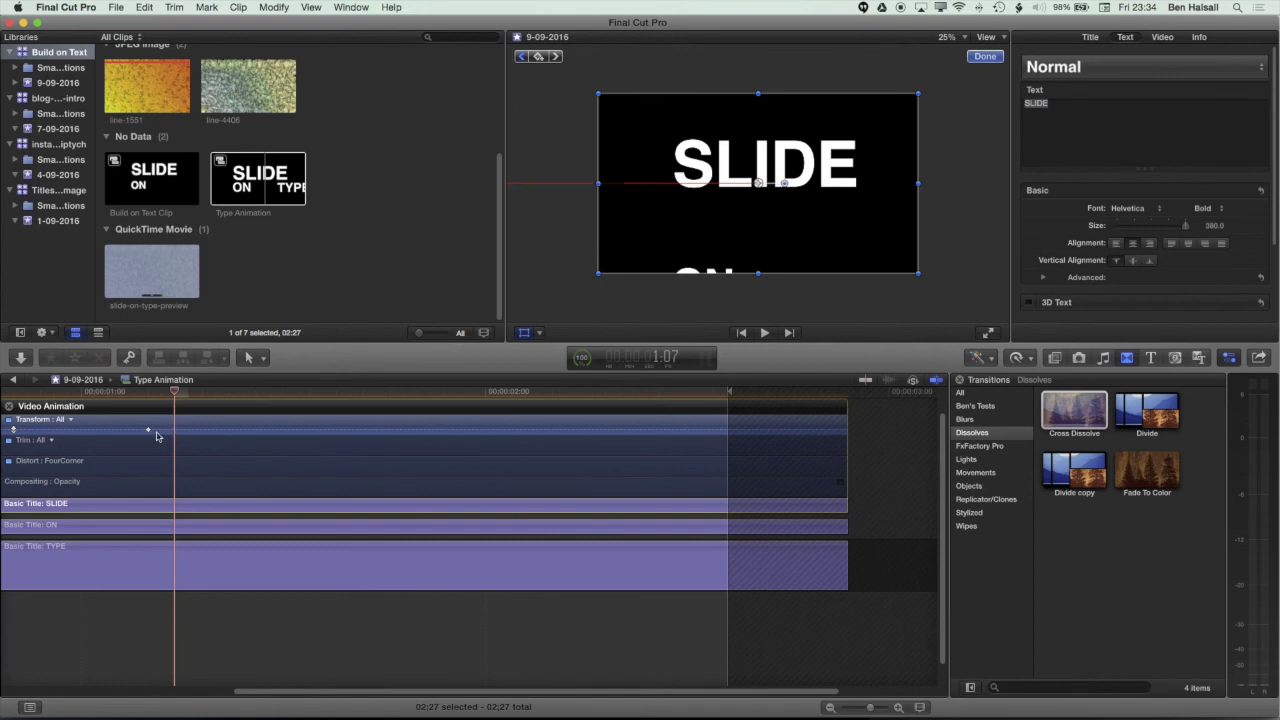
pyautogui.hotkey('shift', 'z')
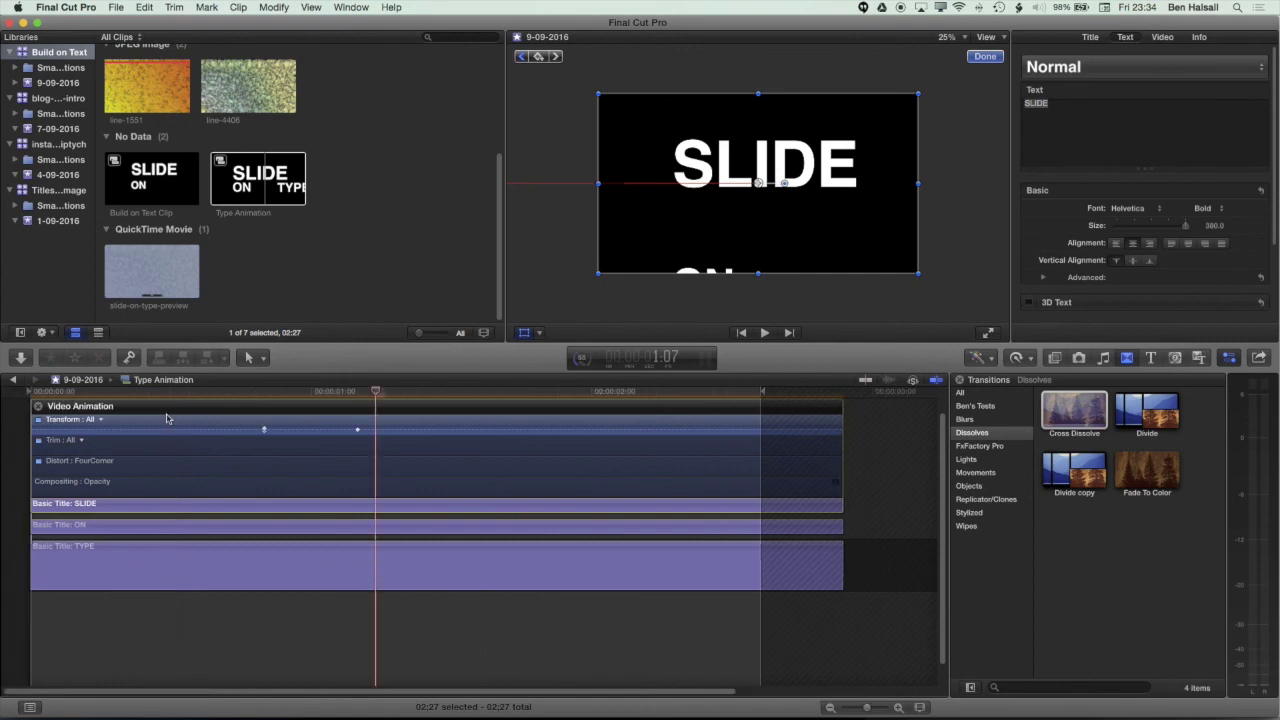